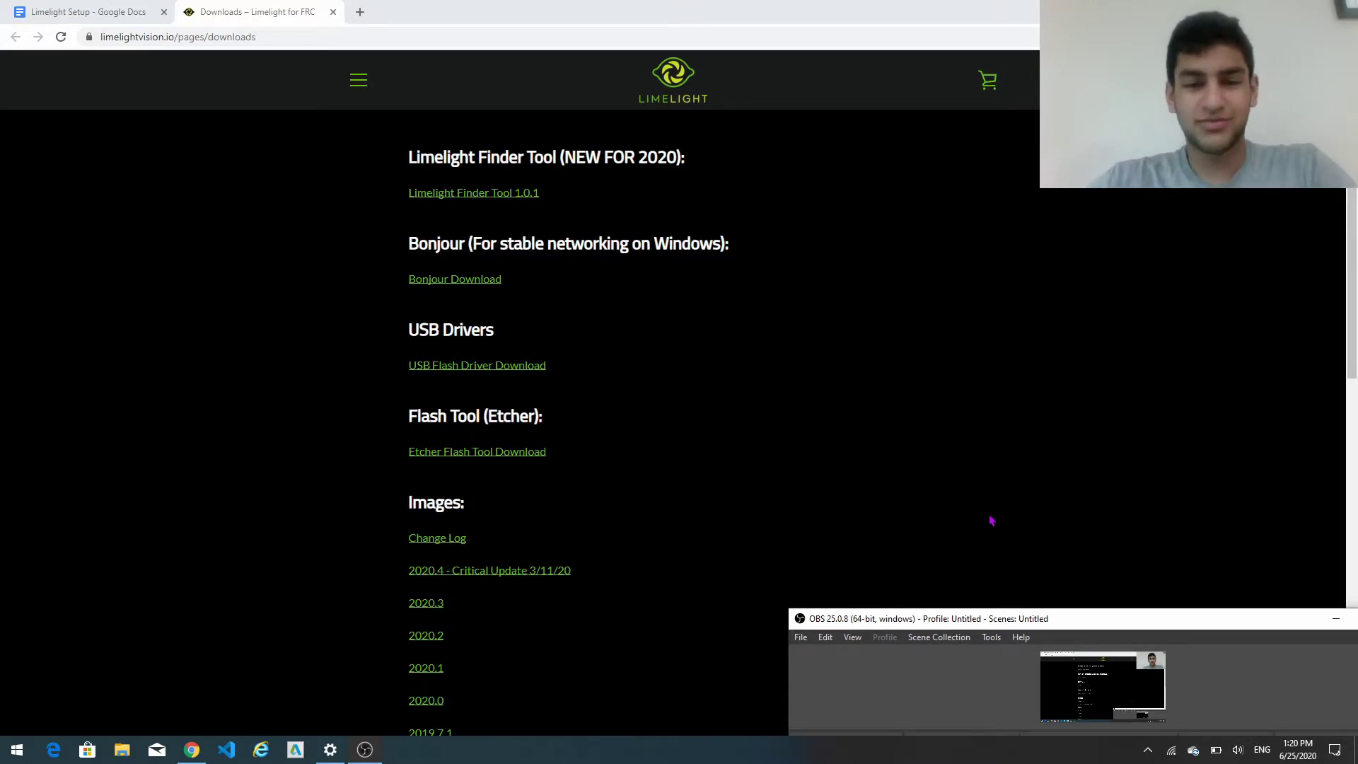
Open the Limelight downloads page from the Downloads link in the Limelight Setup document
left_click(73, 8)
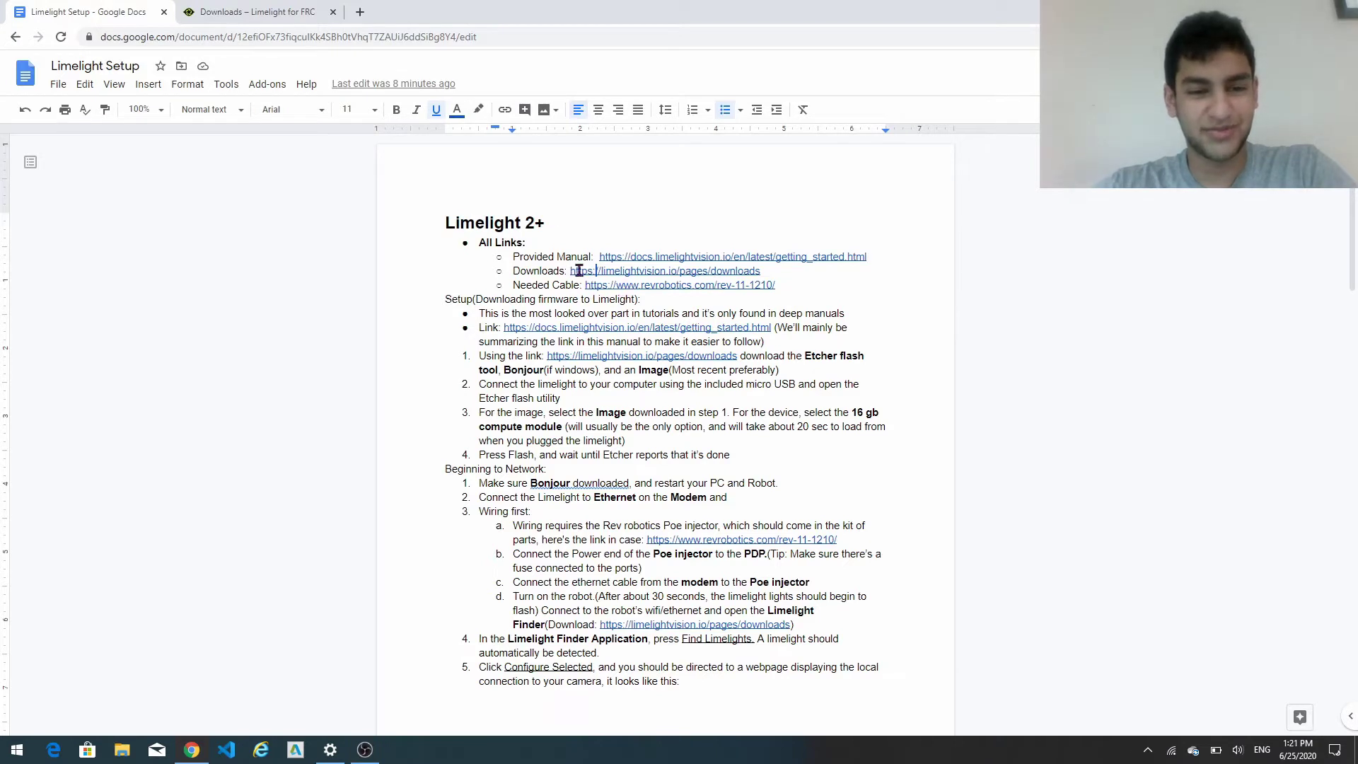
left_click(617, 272)
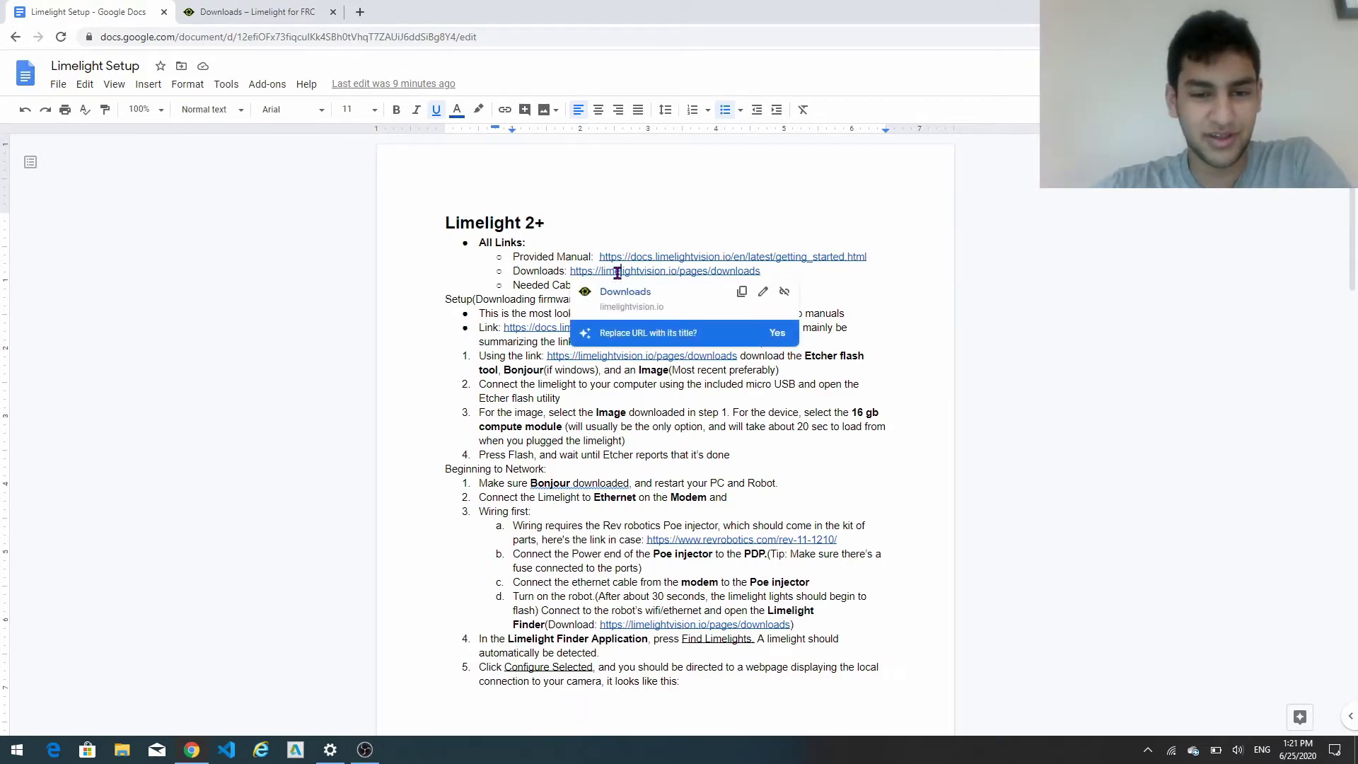
left_click(623, 300)
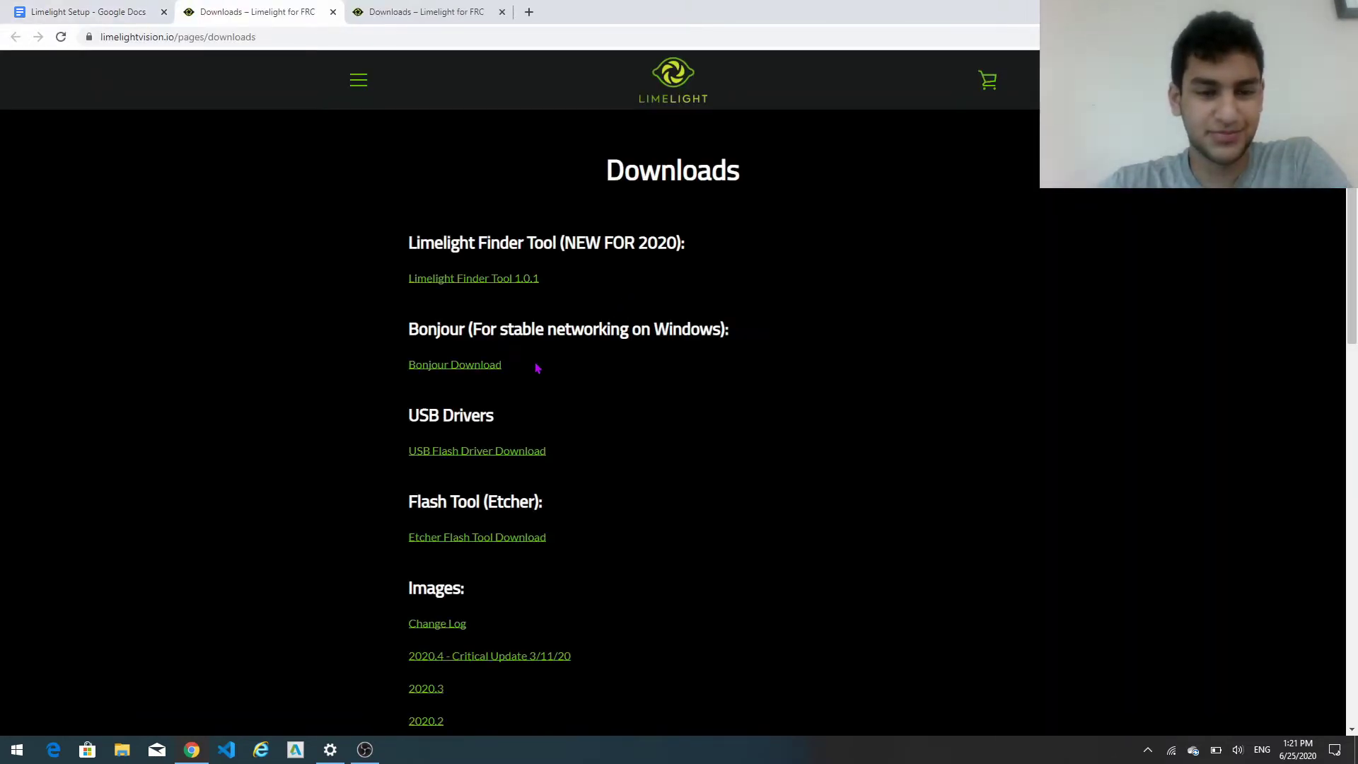
Download the USB flash driver from the USB Drivers section and launch rpiboot_setup.exe
scroll(540, 368, "down", 1)
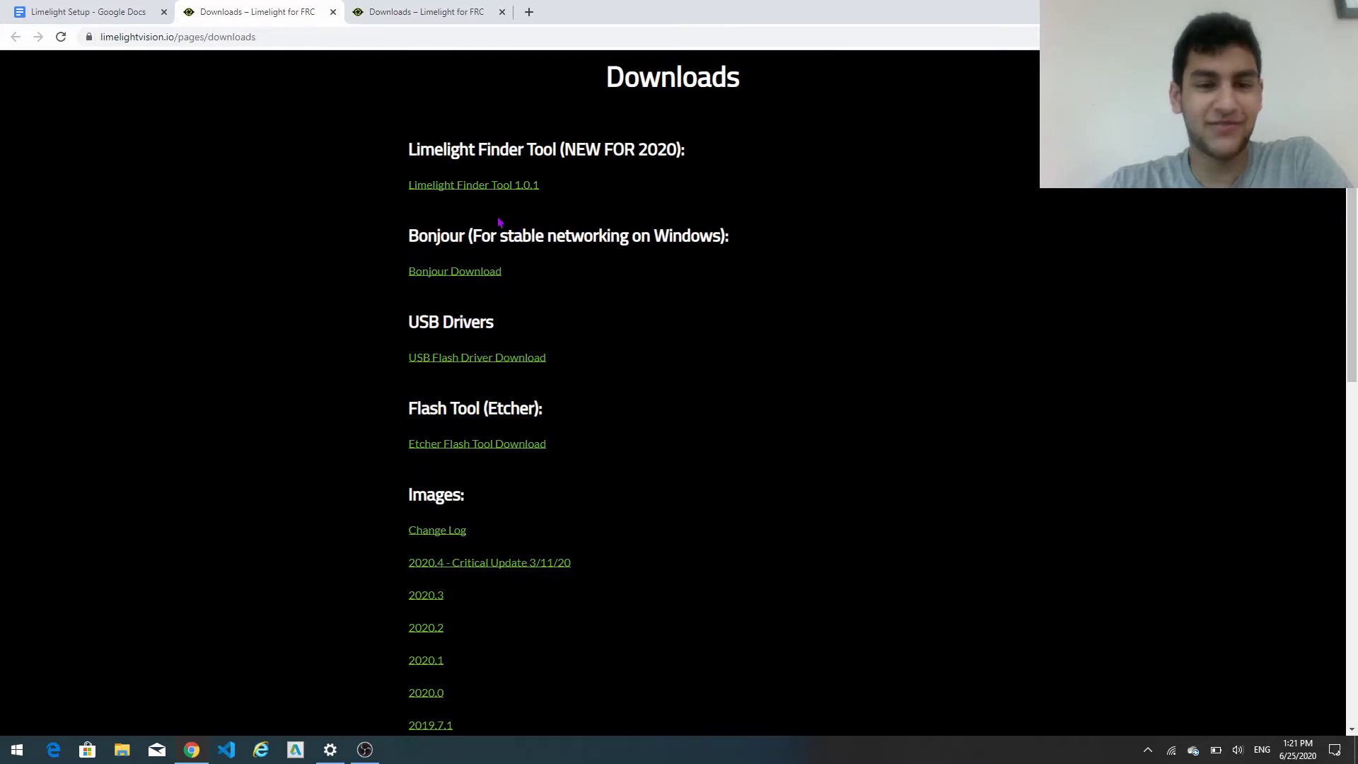
scroll(498, 222, "up", 1)
scroll(496, 219, "down", 1)
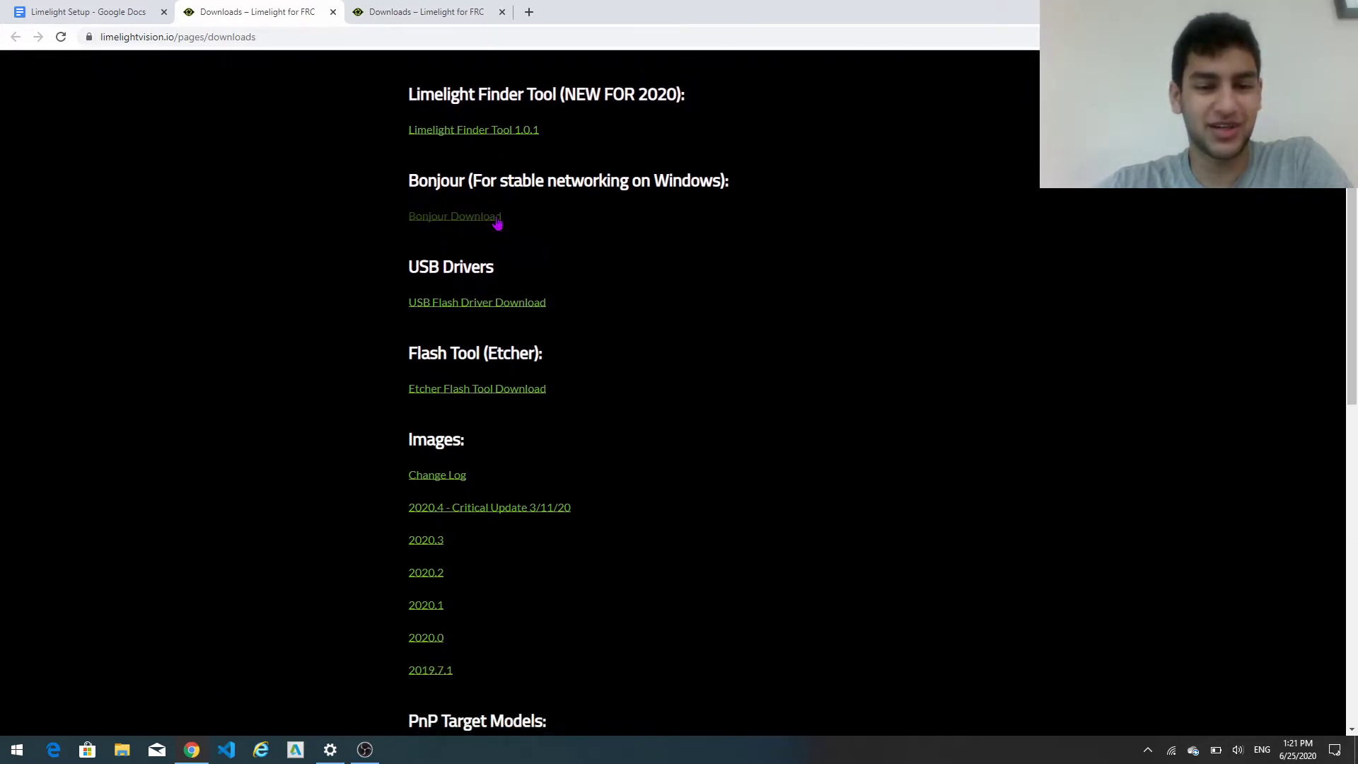
scroll(554, 275, "up", 1)
scroll(555, 274, "down", 1)
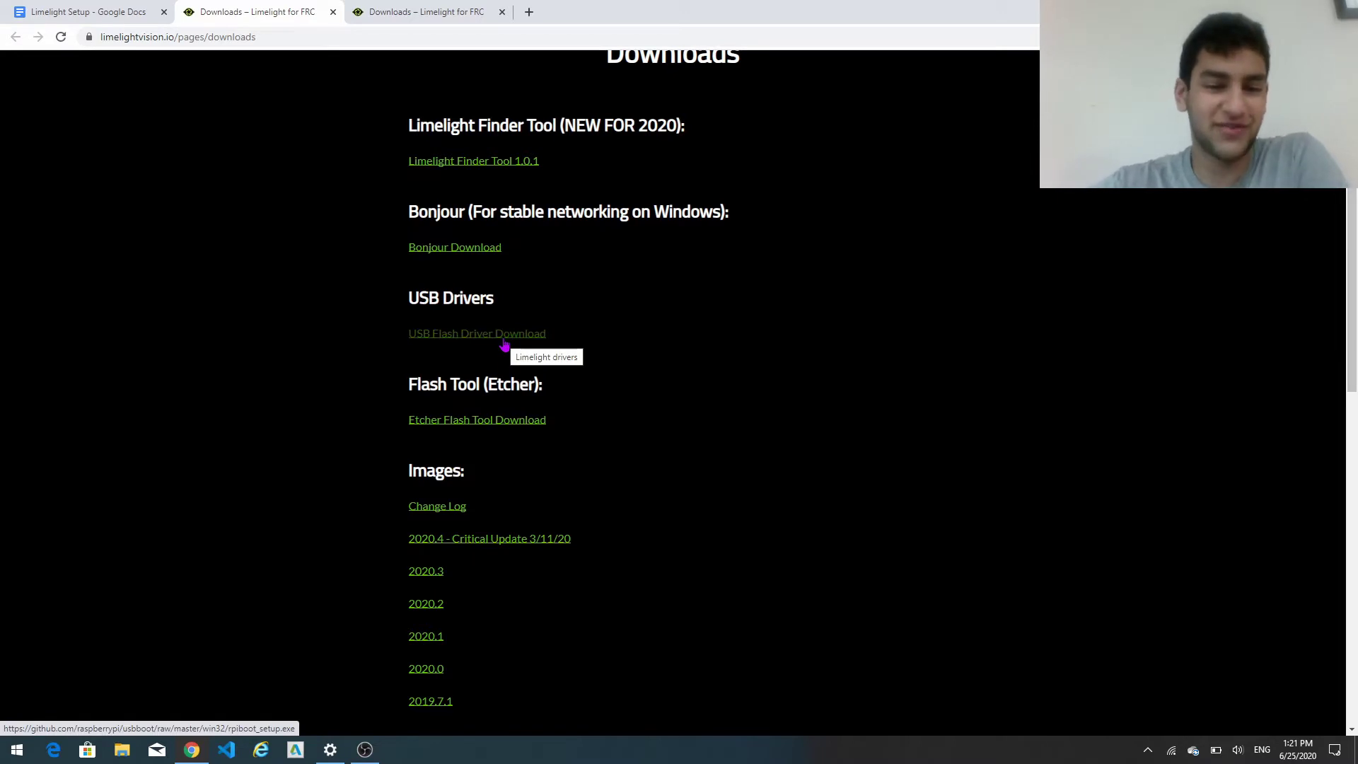
left_click(503, 335)
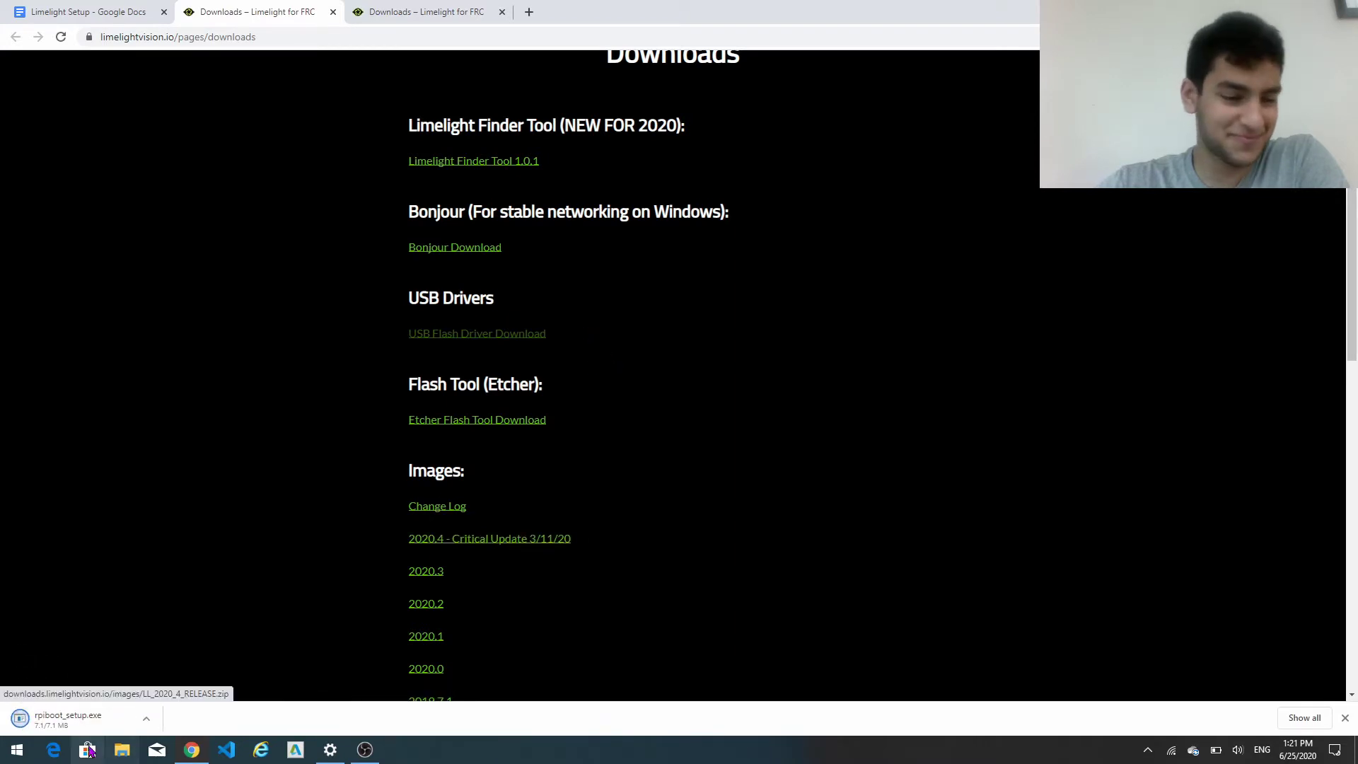
left_click(59, 719)
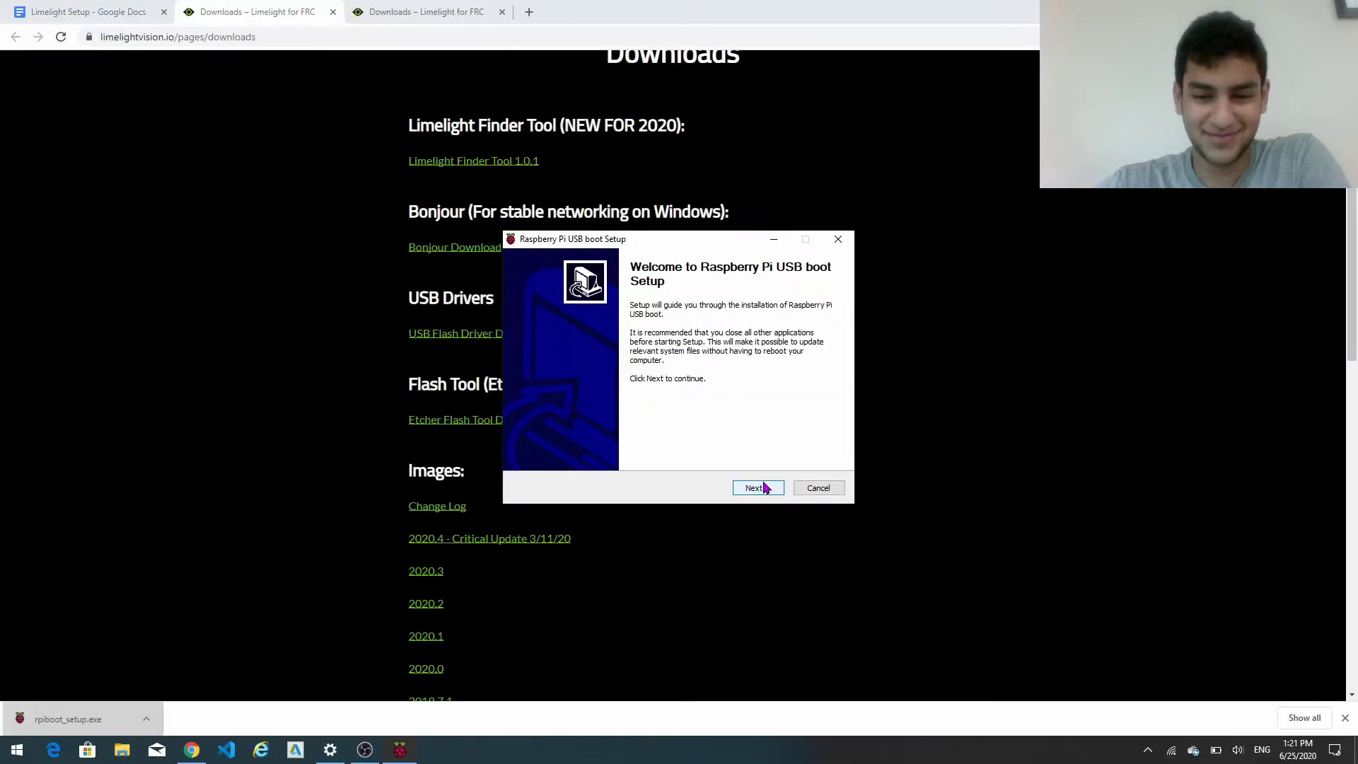
Install the Raspberry Pi USB Boot component with the setup wizard's default options
left_click(762, 486)
left_click(758, 488)
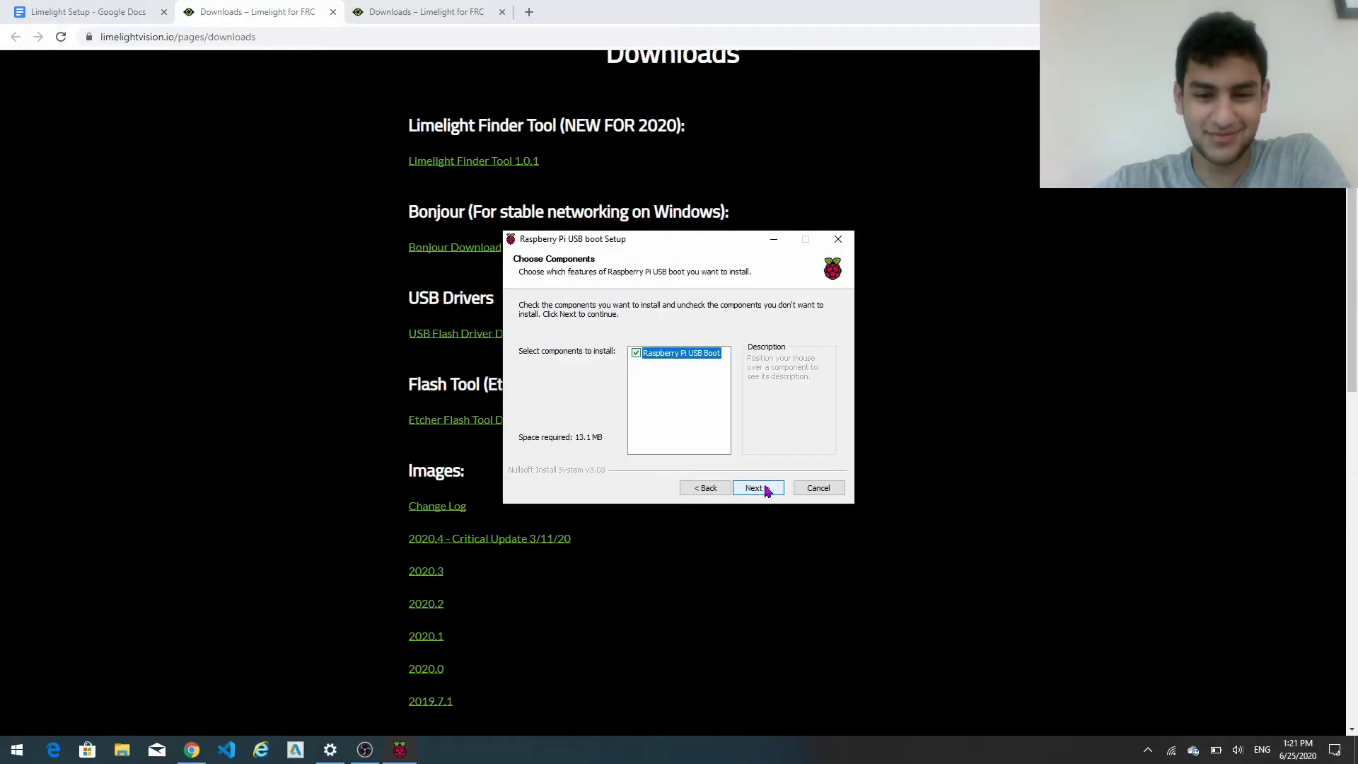
left_click(758, 488)
left_click(764, 488)
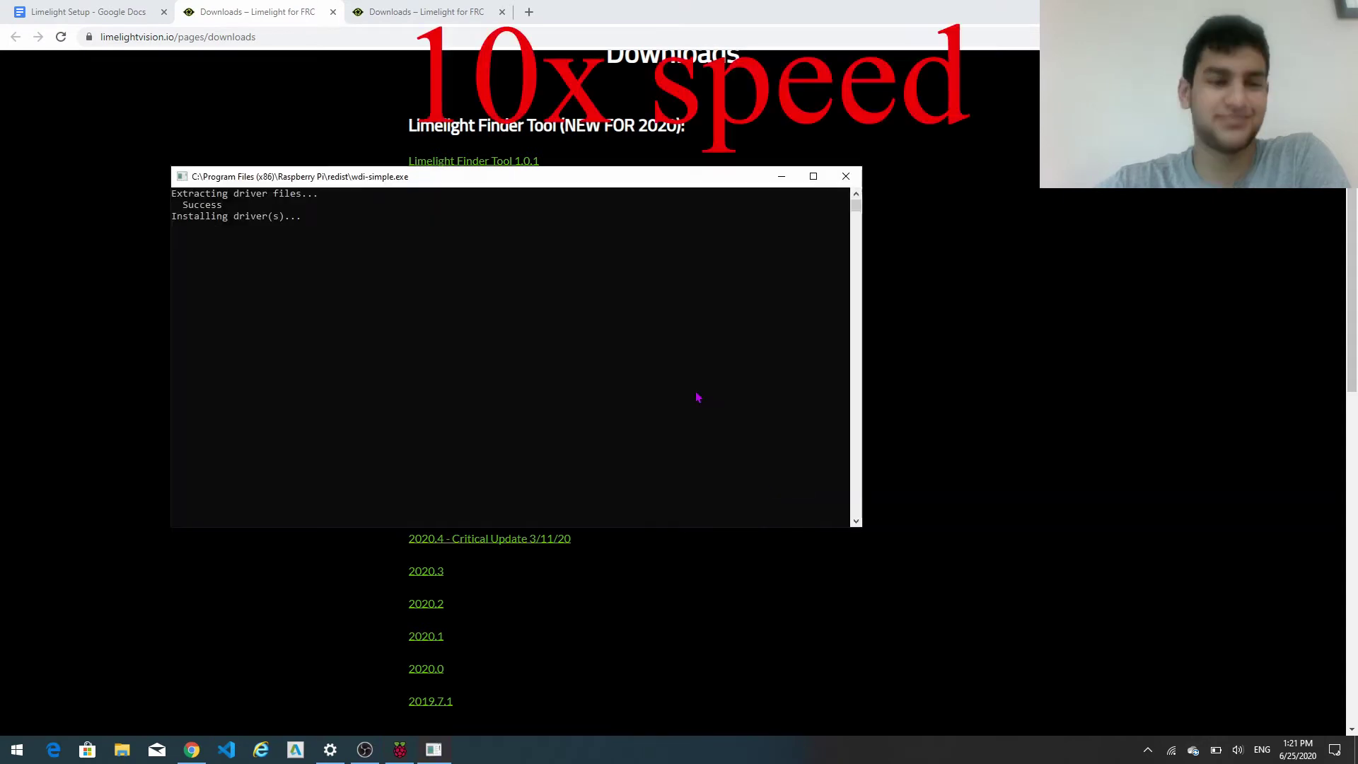
left_click_drag(714, 281, 717, 288)
left_click(364, 749)
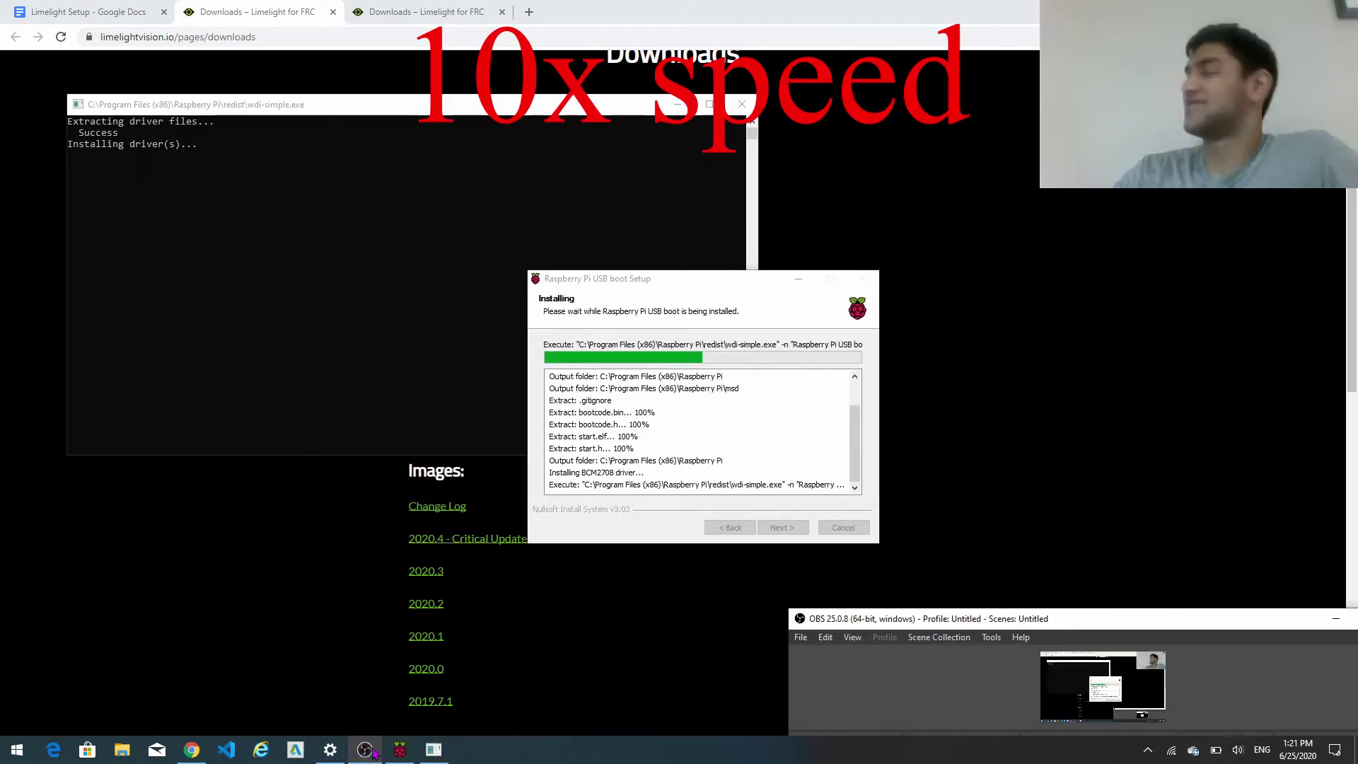
left_click_drag(645, 703, 632, 626)
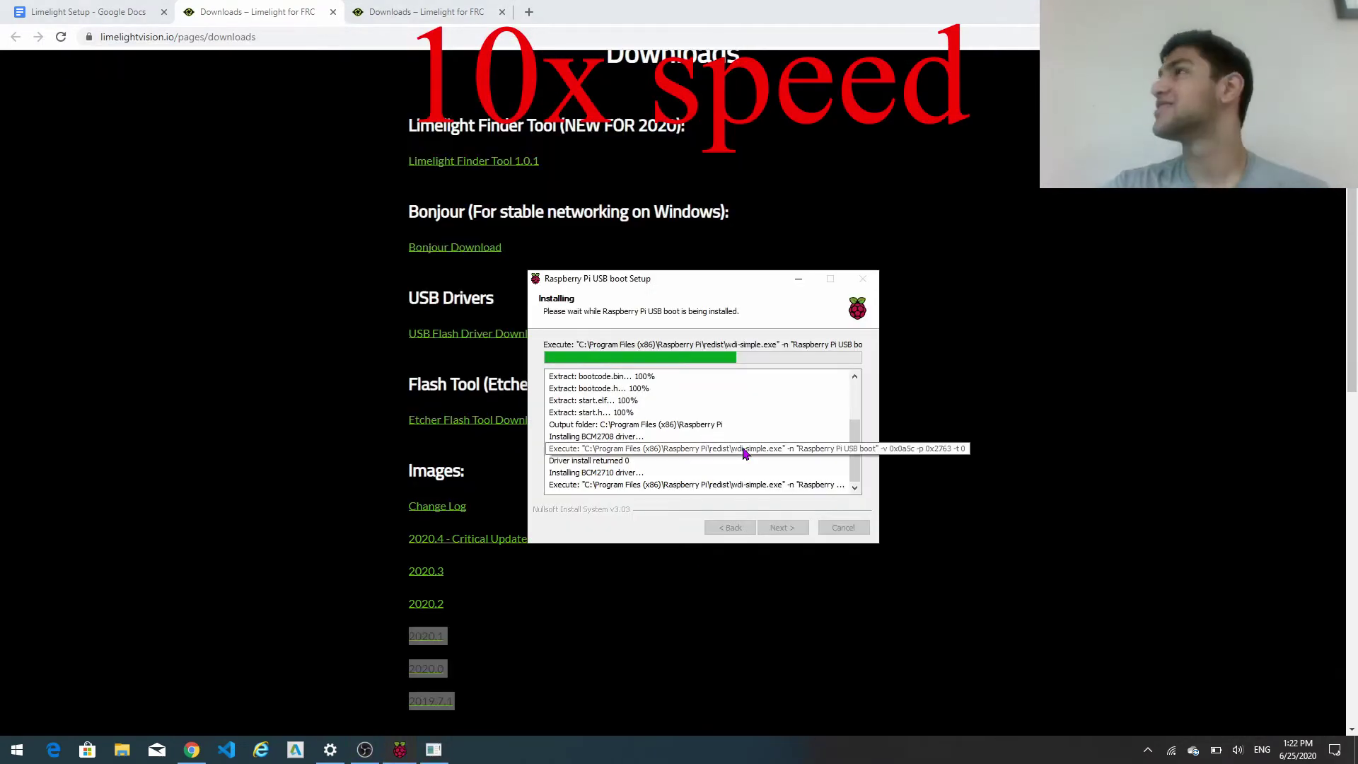
left_click(331, 749)
left_click(365, 749)
left_click_drag(925, 232, 1140, 644)
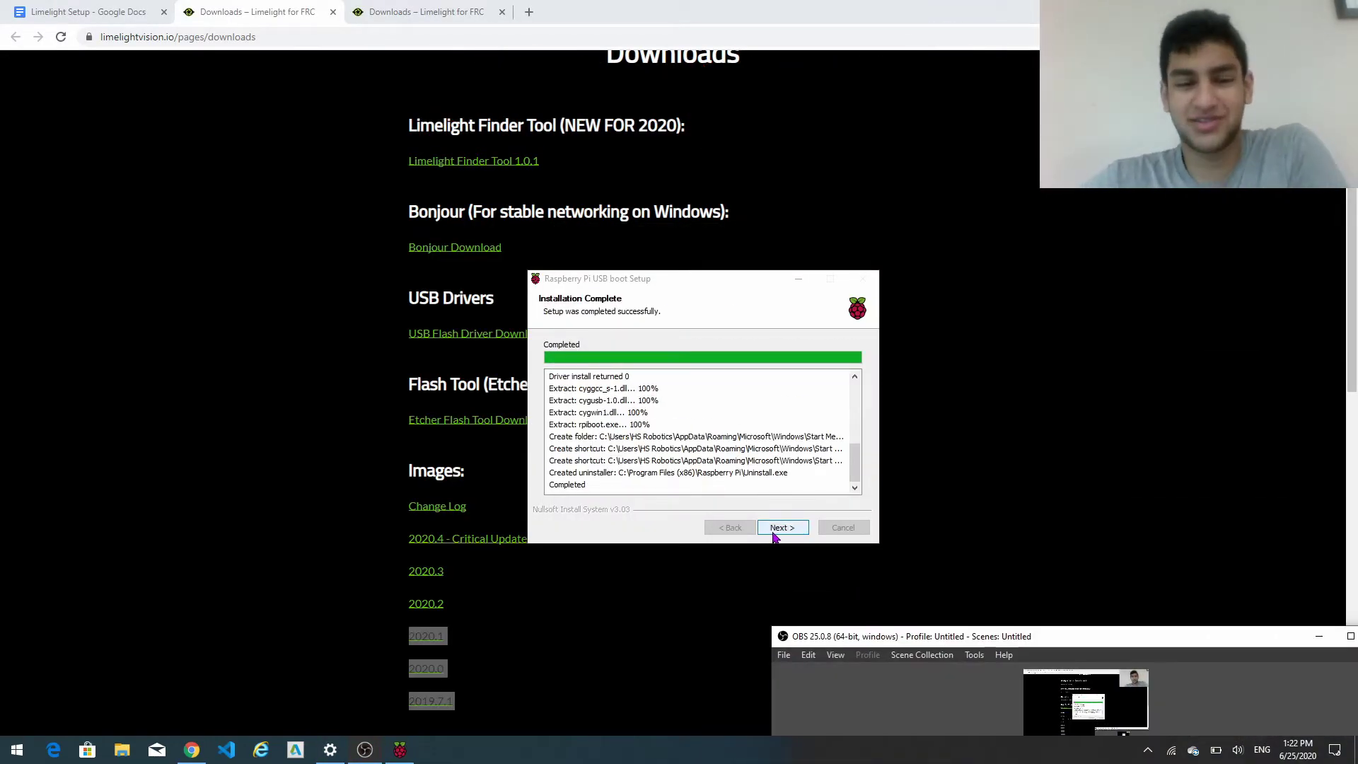
Finish the Raspberry Pi USB boot setup wizard and close it
left_click(778, 532)
left_click(784, 529)
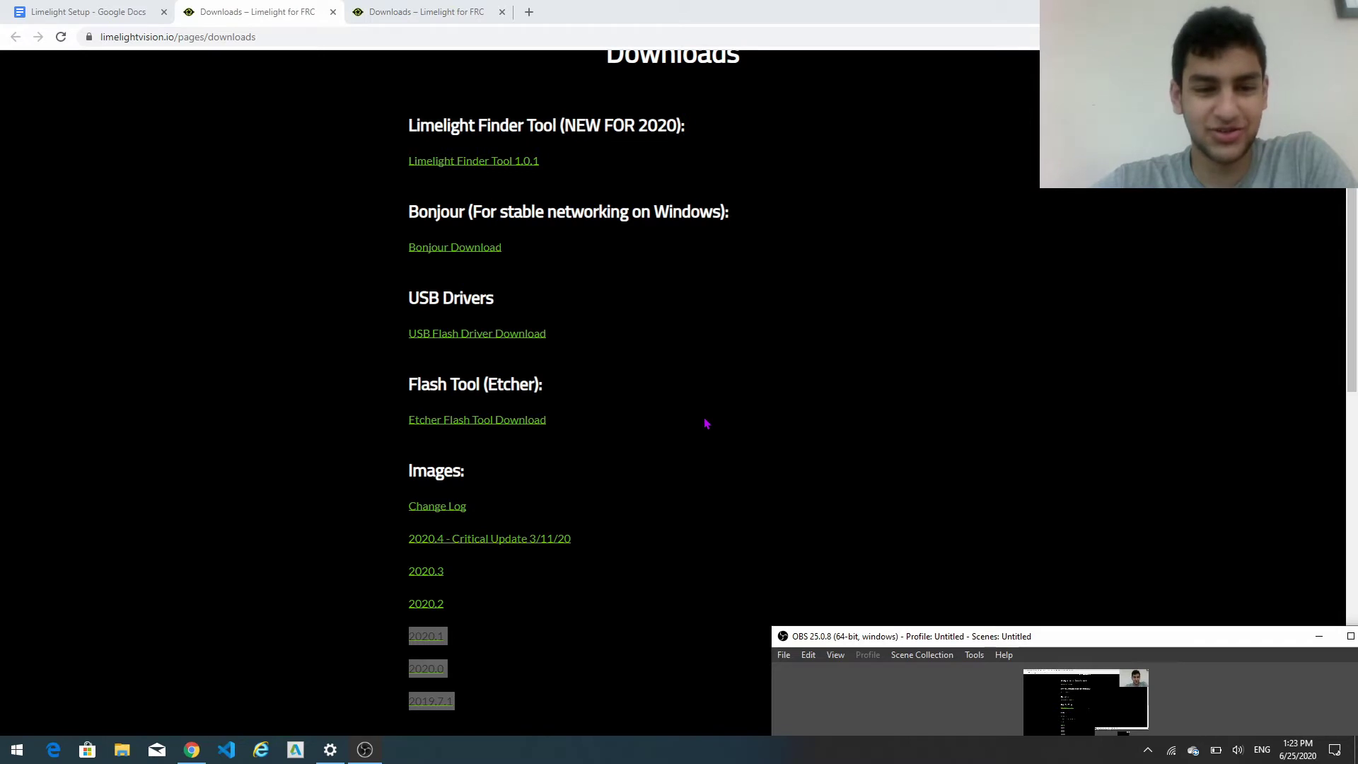
Download the Etcher Flash Tool from the Limelight downloads page
scroll(706, 423, "down", 1)
scroll(672, 428, "up", 1)
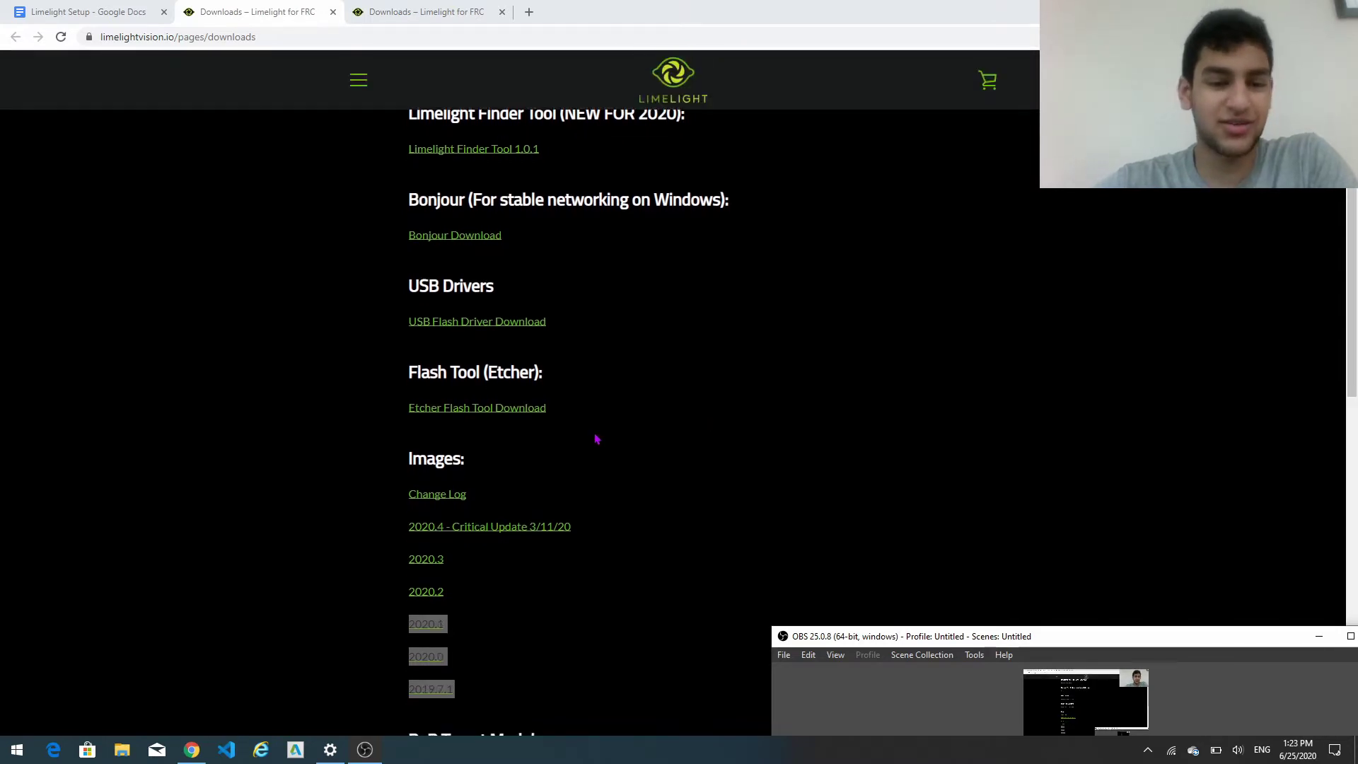
scroll(515, 421, "up", 1)
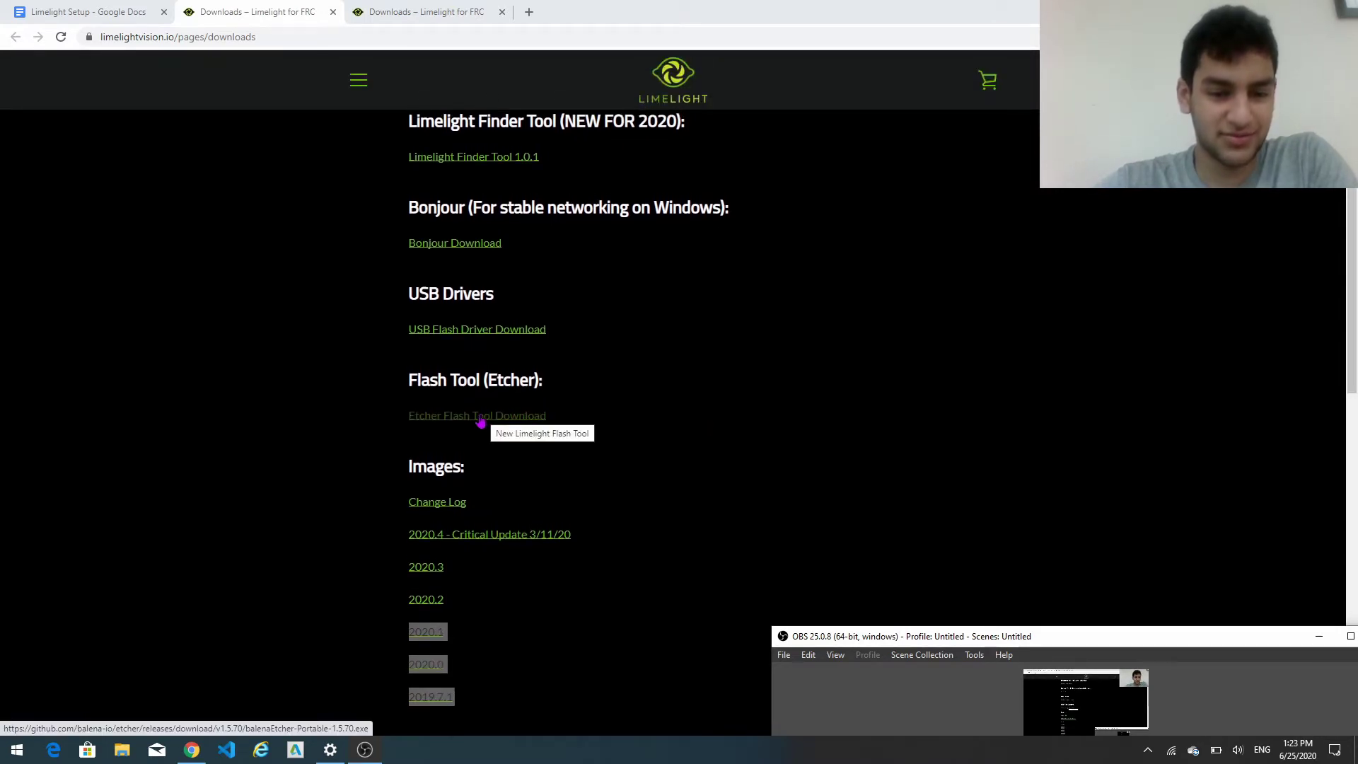
left_click(481, 422)
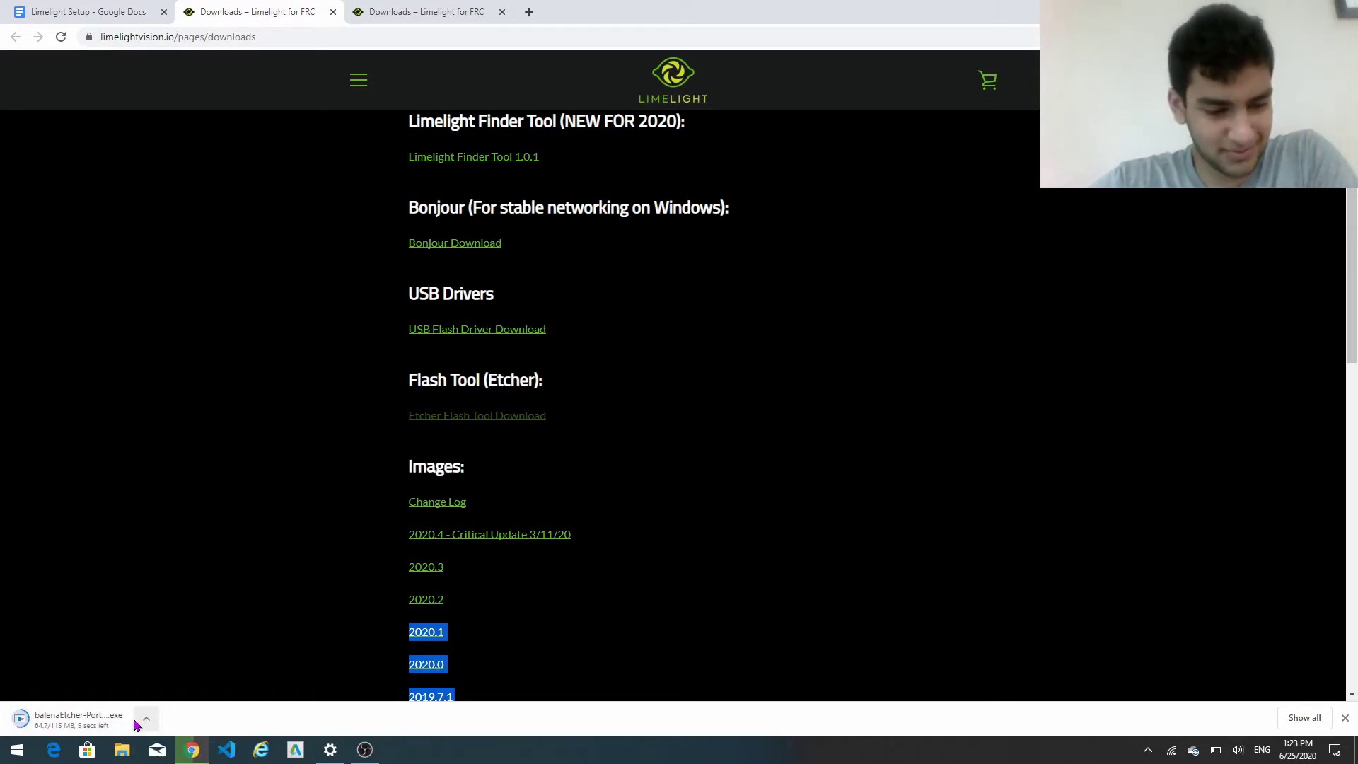
left_click(365, 751)
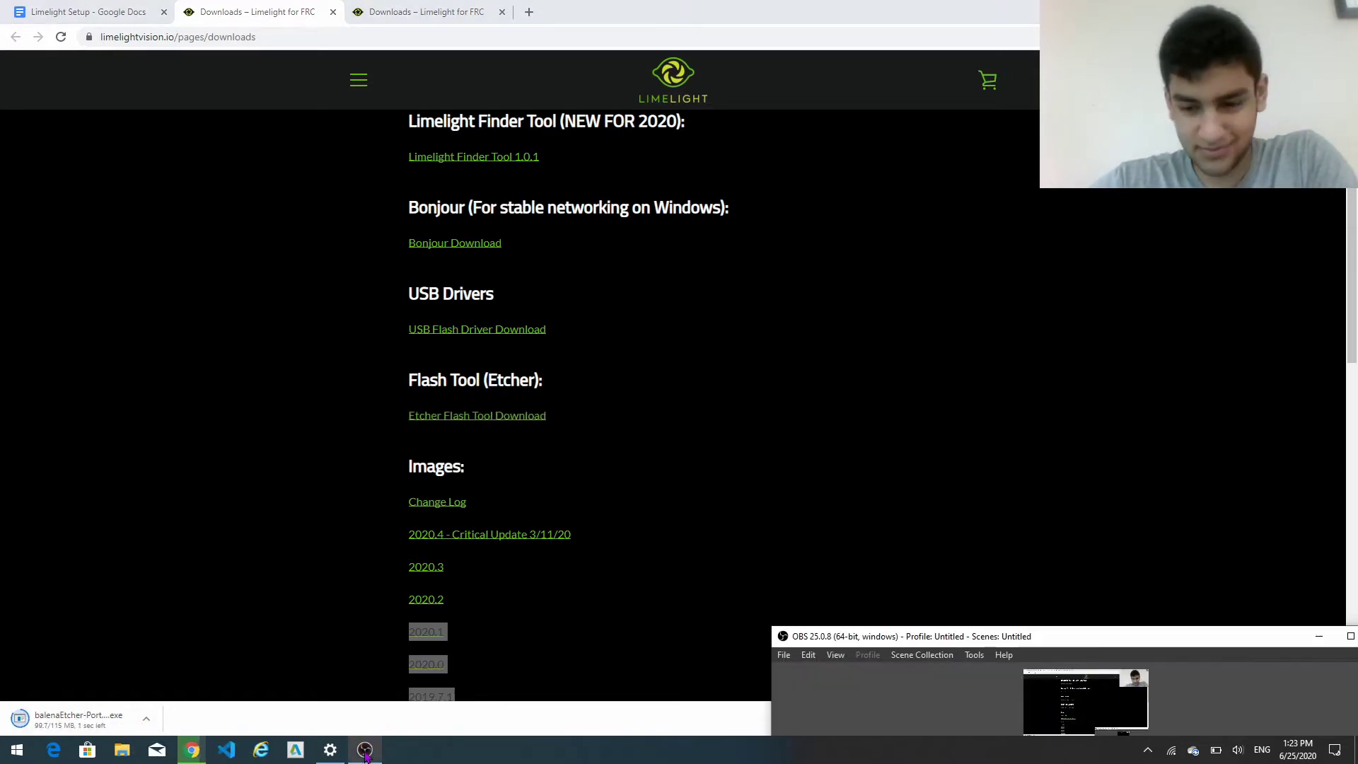
left_click(365, 751)
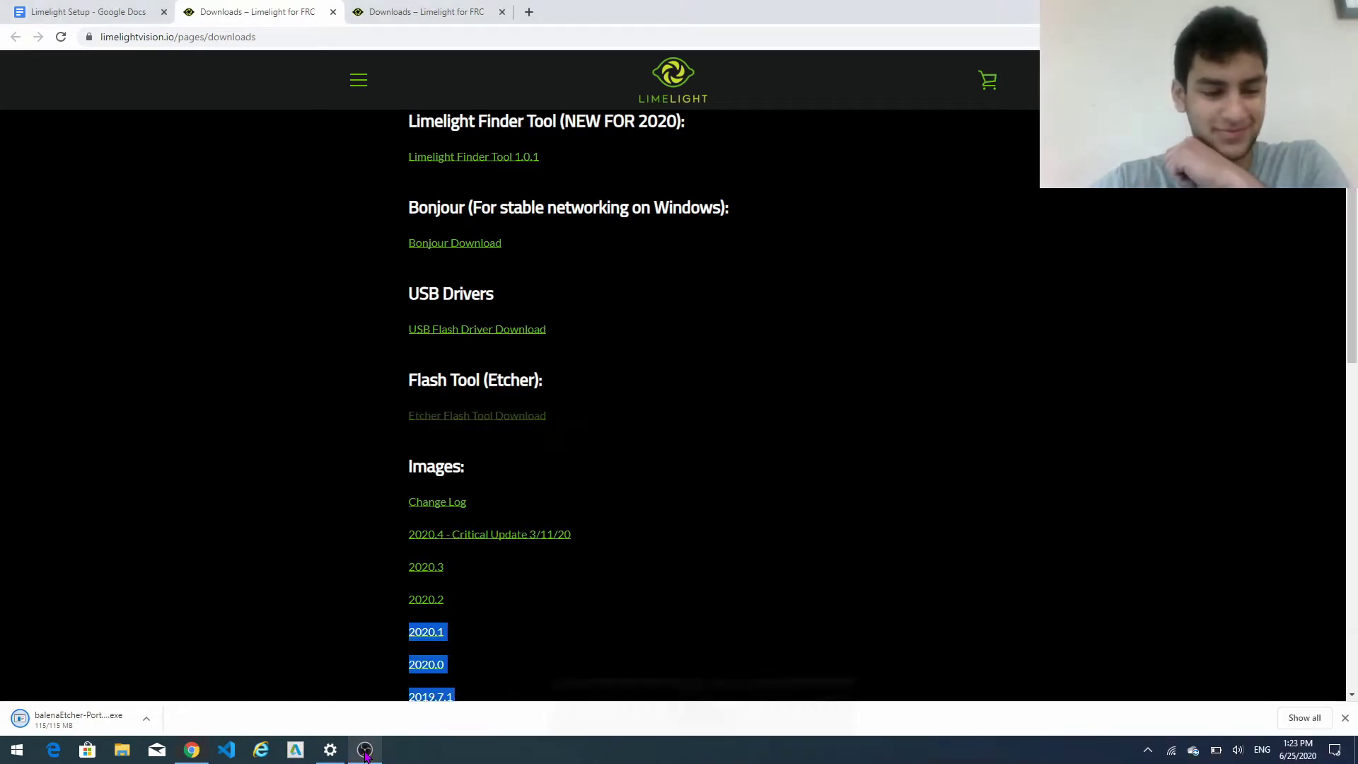
Launch the downloaded balenaEtcher portable executable and bring its window to the front
left_click(71, 716)
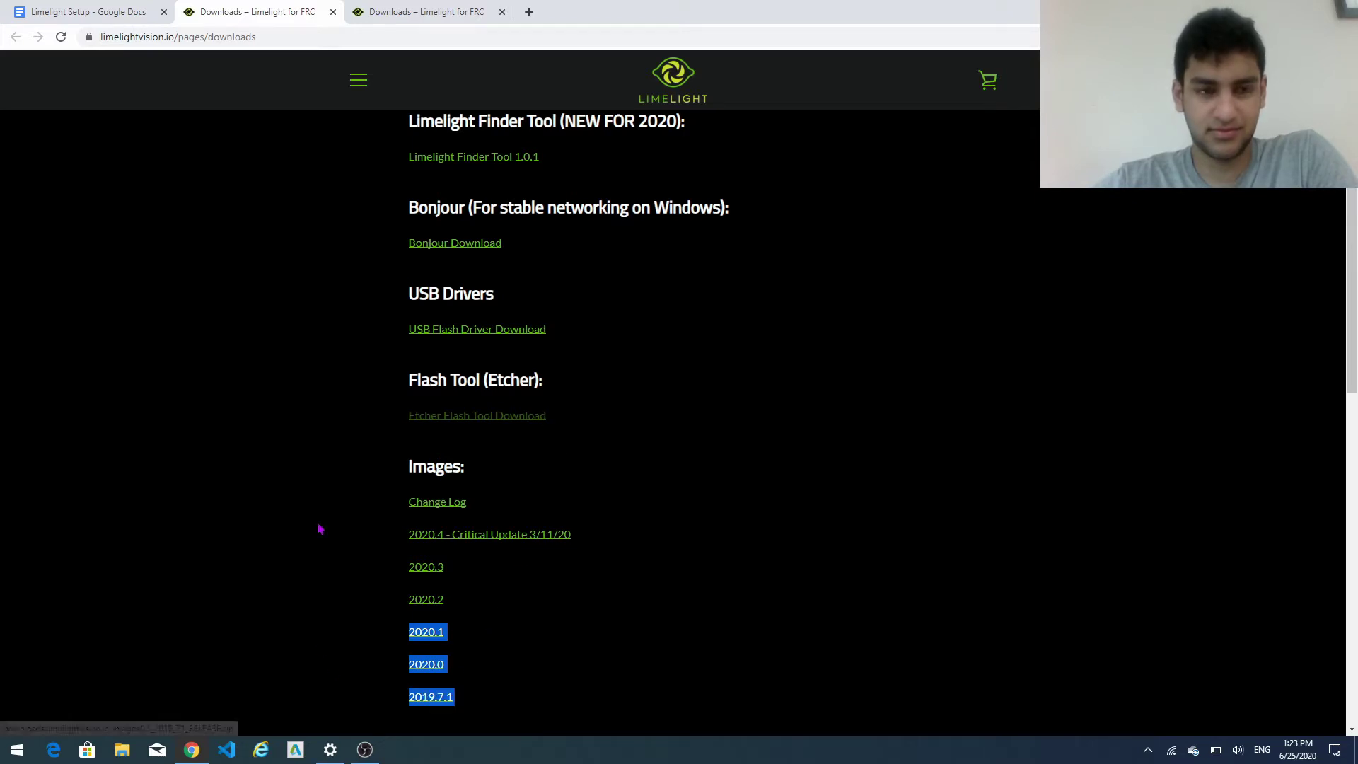
left_click(322, 547)
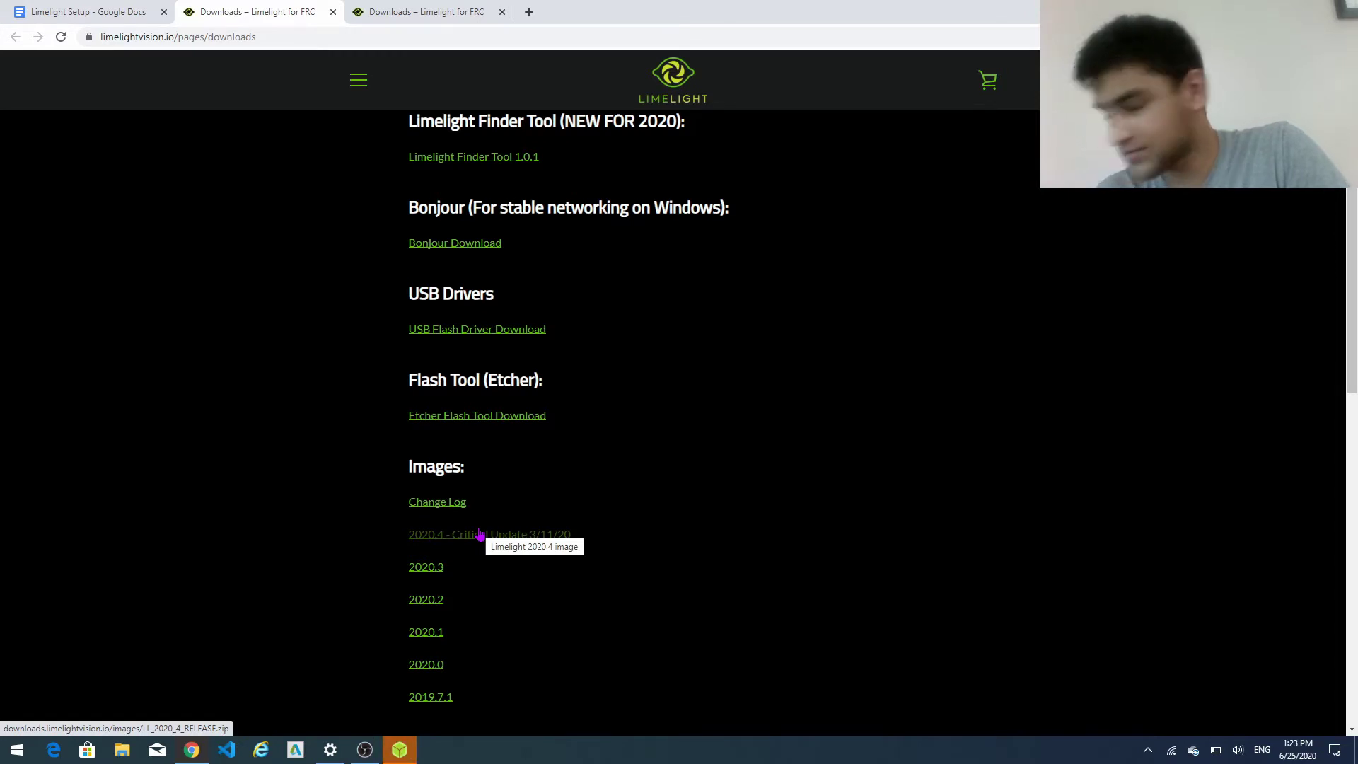
left_click(398, 750)
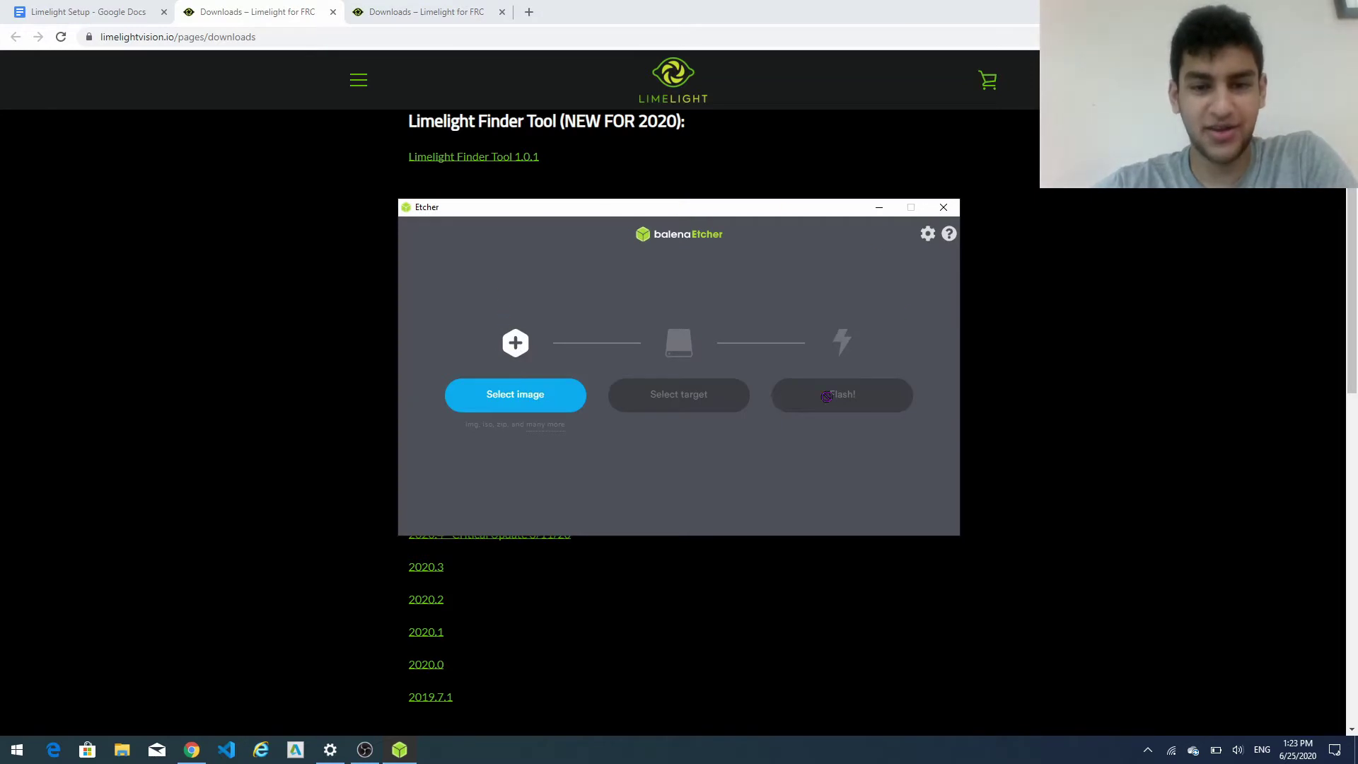
mouse_move(647, 213)
left_mouse_down()
mouse_move(850, 272)
mouse_move(641, 234)
left_mouse_up()
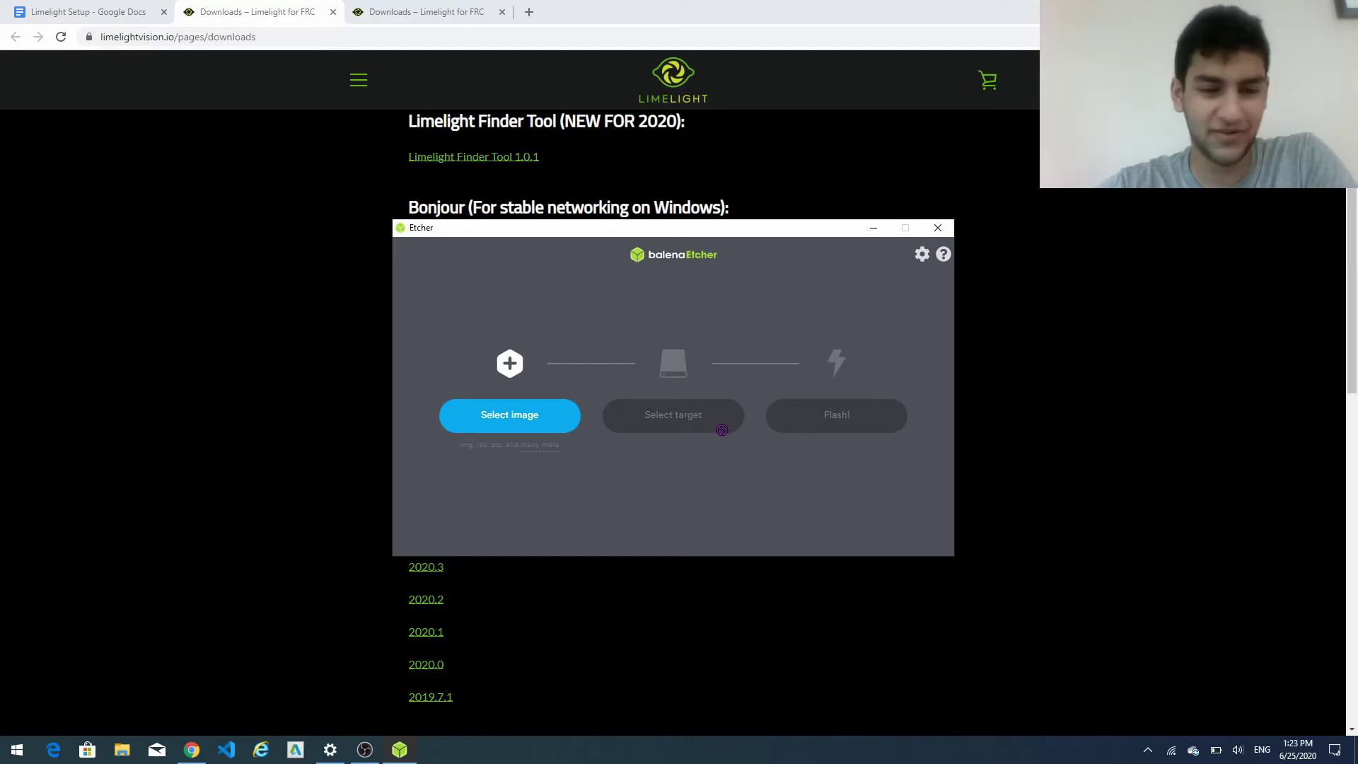
Return to the Limelight downloads page in the browser and download the 2020.4 - Critical Update 3/11/20 image
left_click(298, 437)
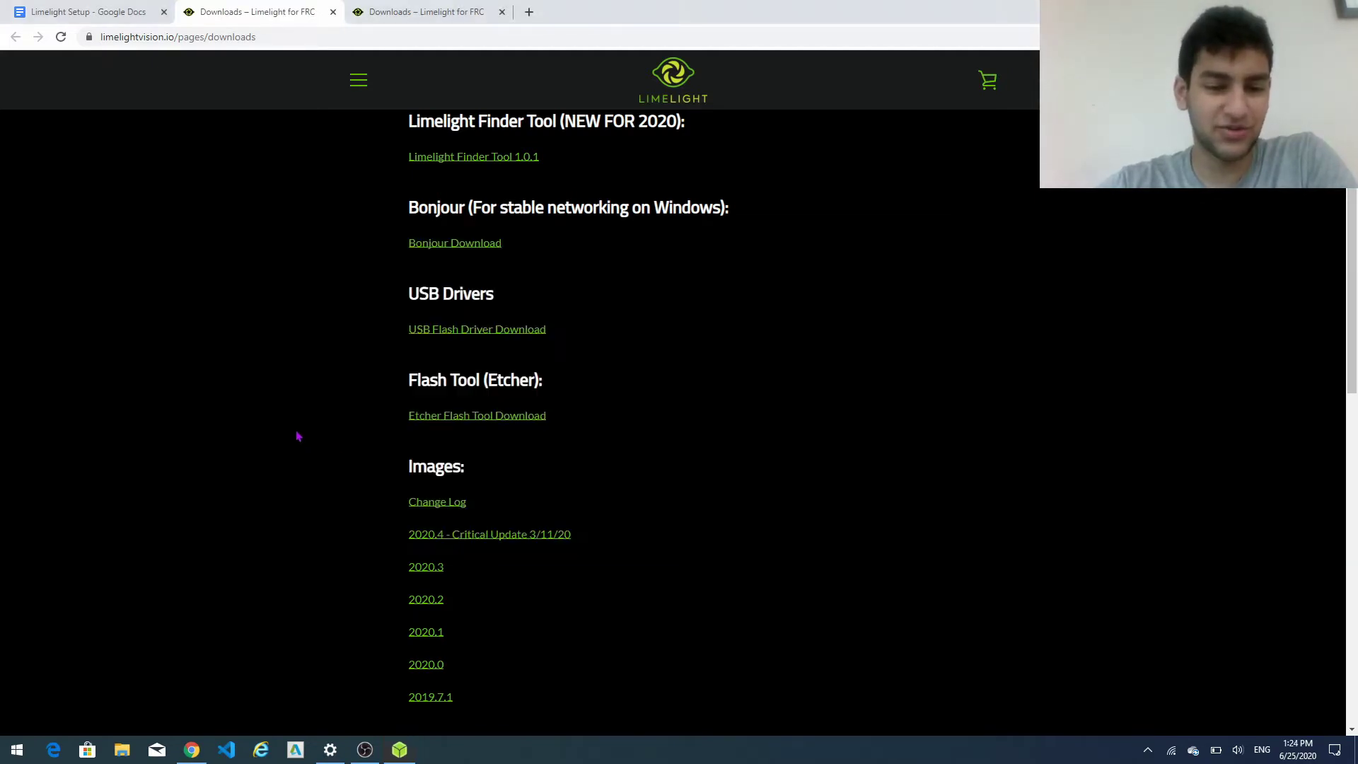
scroll(419, 588, "down", 1)
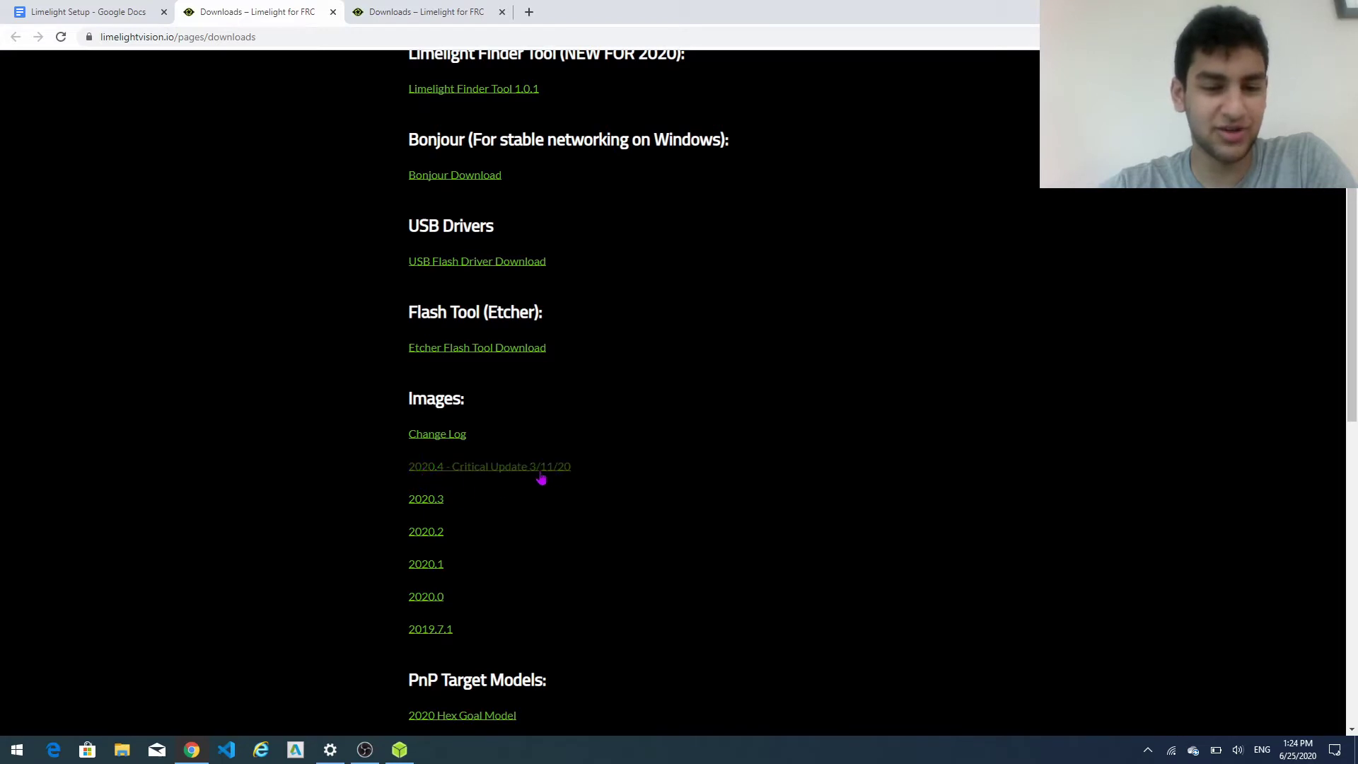
left_click(449, 472)
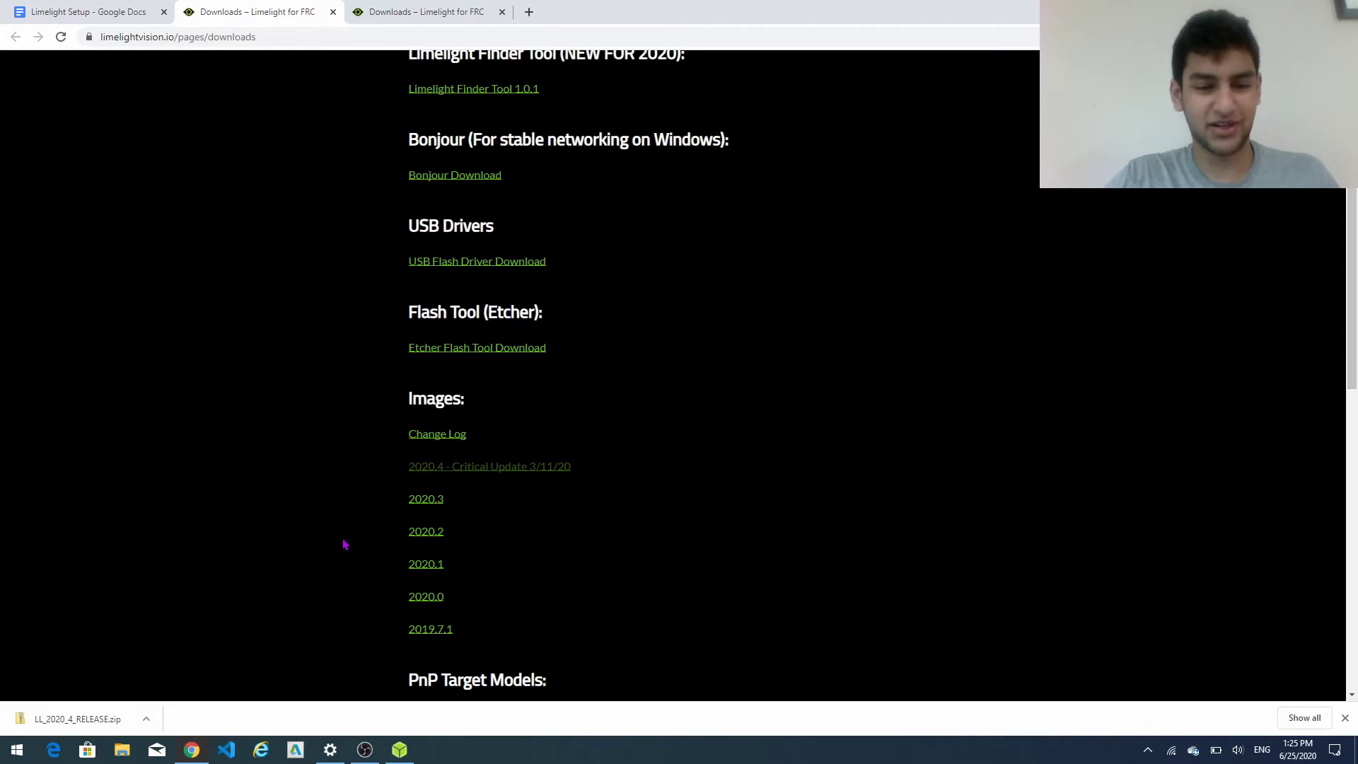
Switch to Etcher and load LL_2020_4_RELEASE from the Downloads folder as the image to flash
left_click(404, 751)
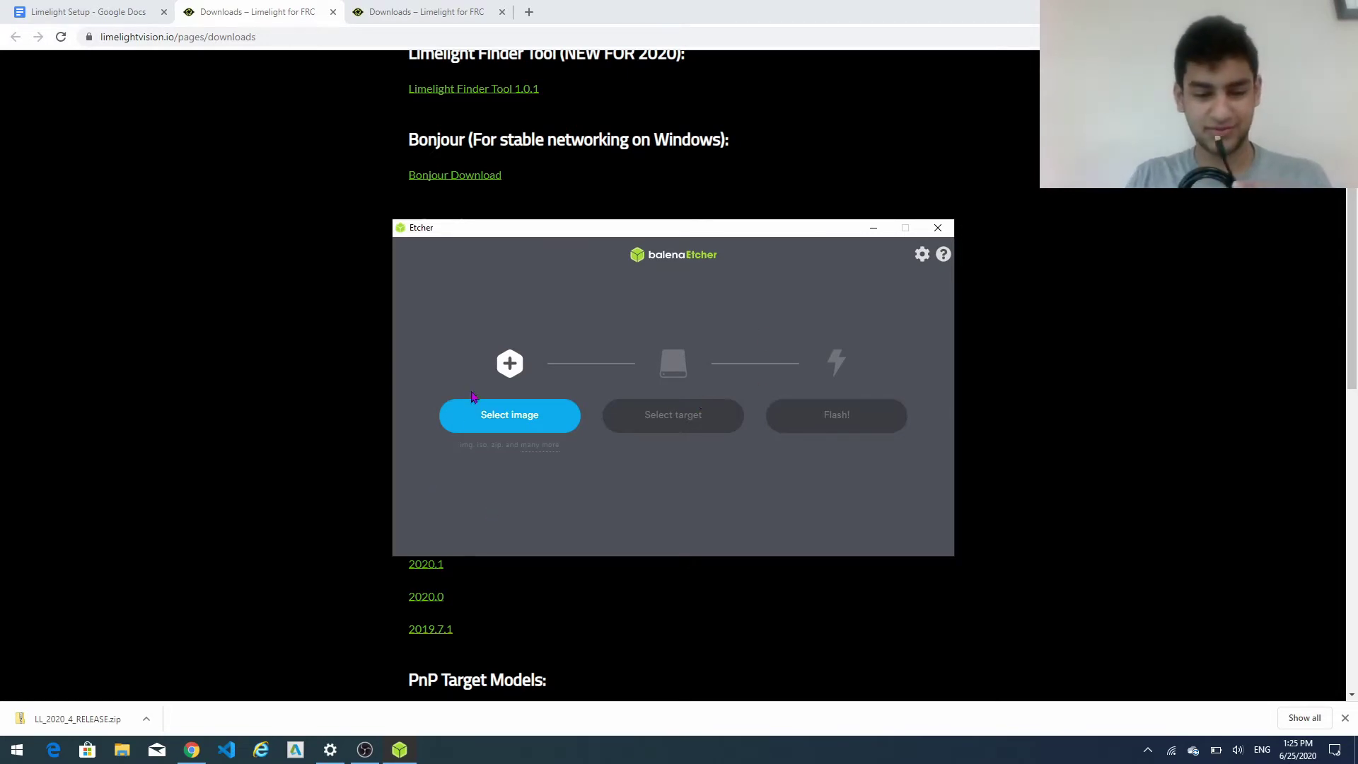
left_click(369, 752)
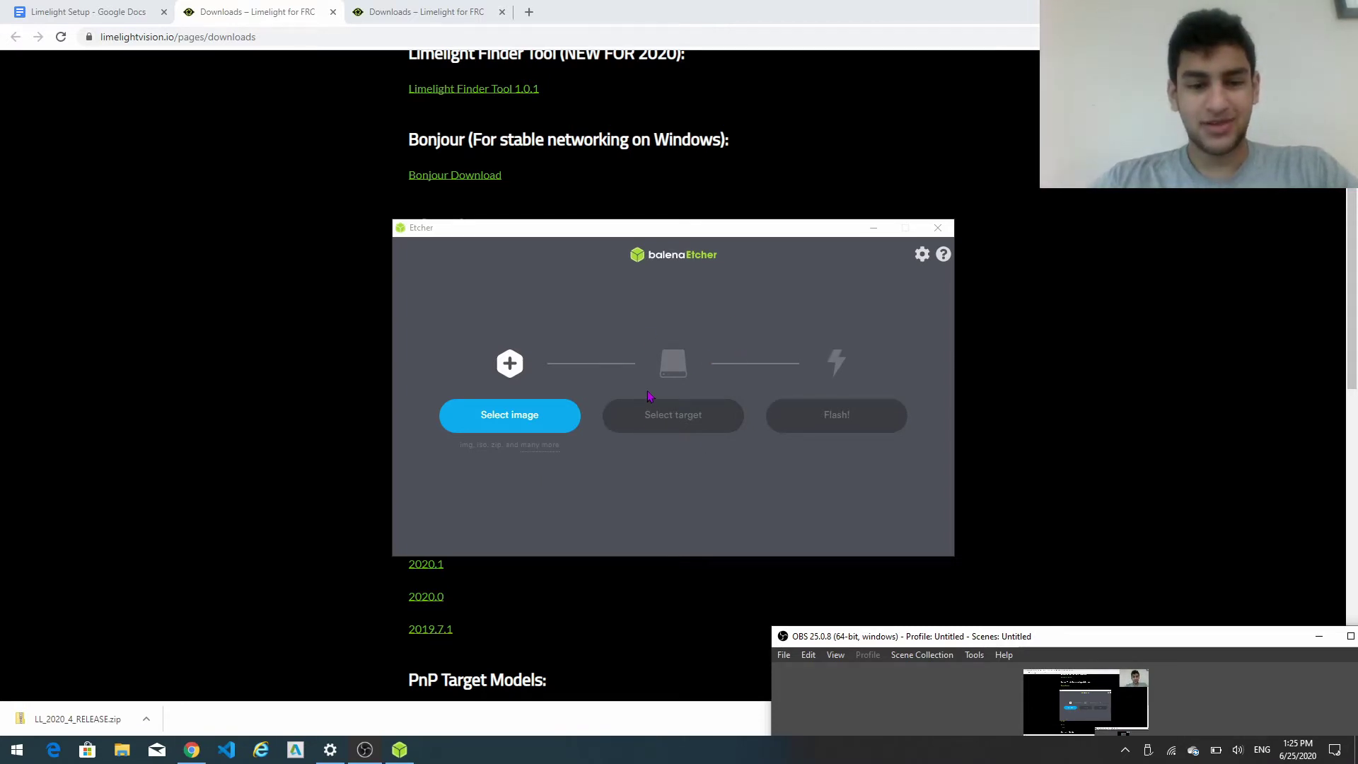
left_click(543, 419)
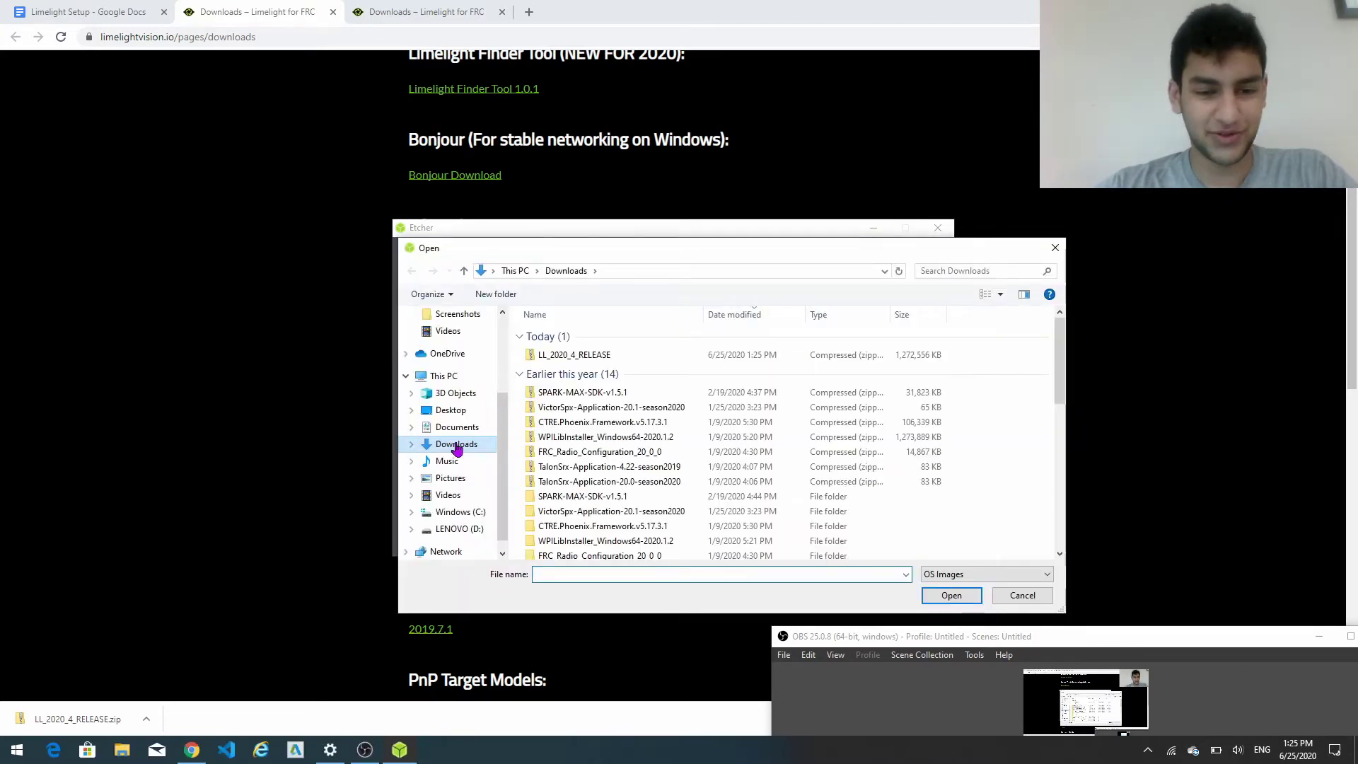
left_click(582, 360)
double_click(582, 356)
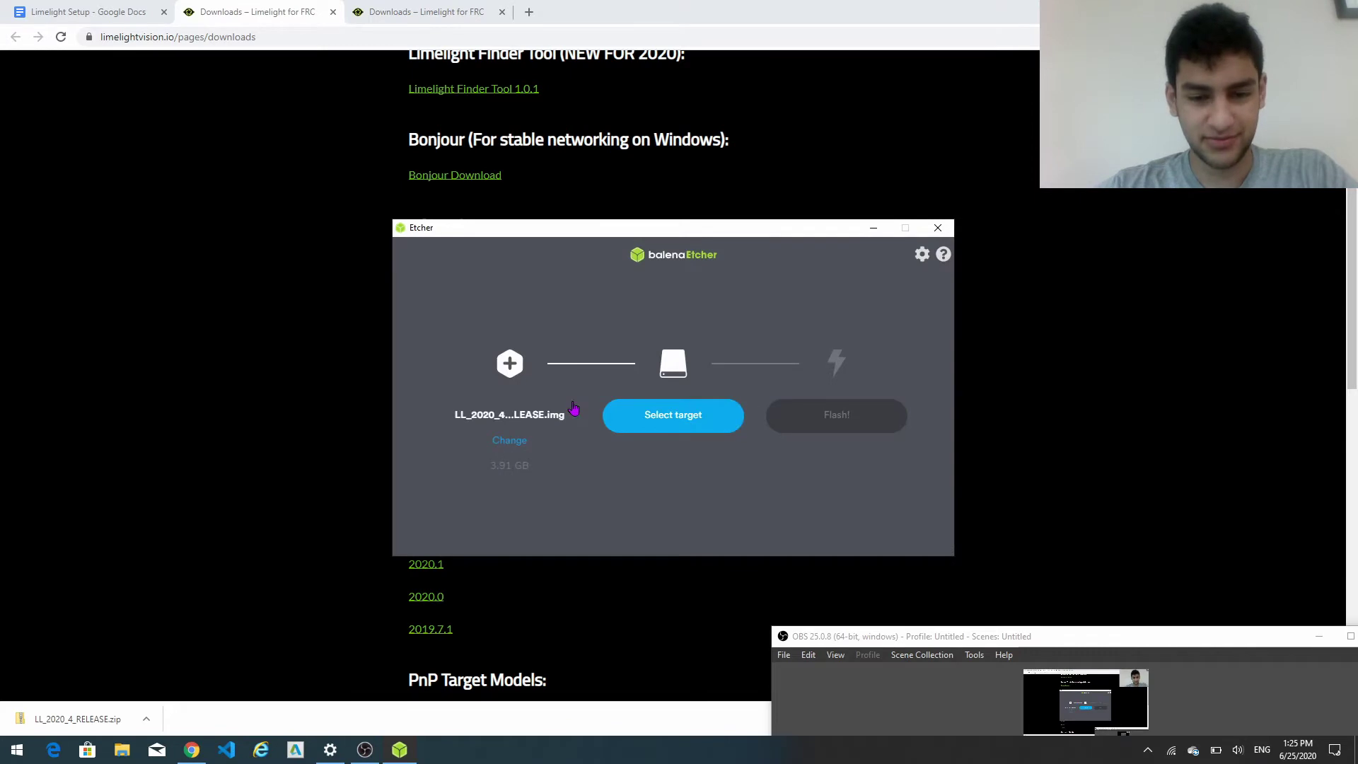
Choose the 15.63 GB Compute Module as the flash target and confirm the drive selection
left_click(642, 424)
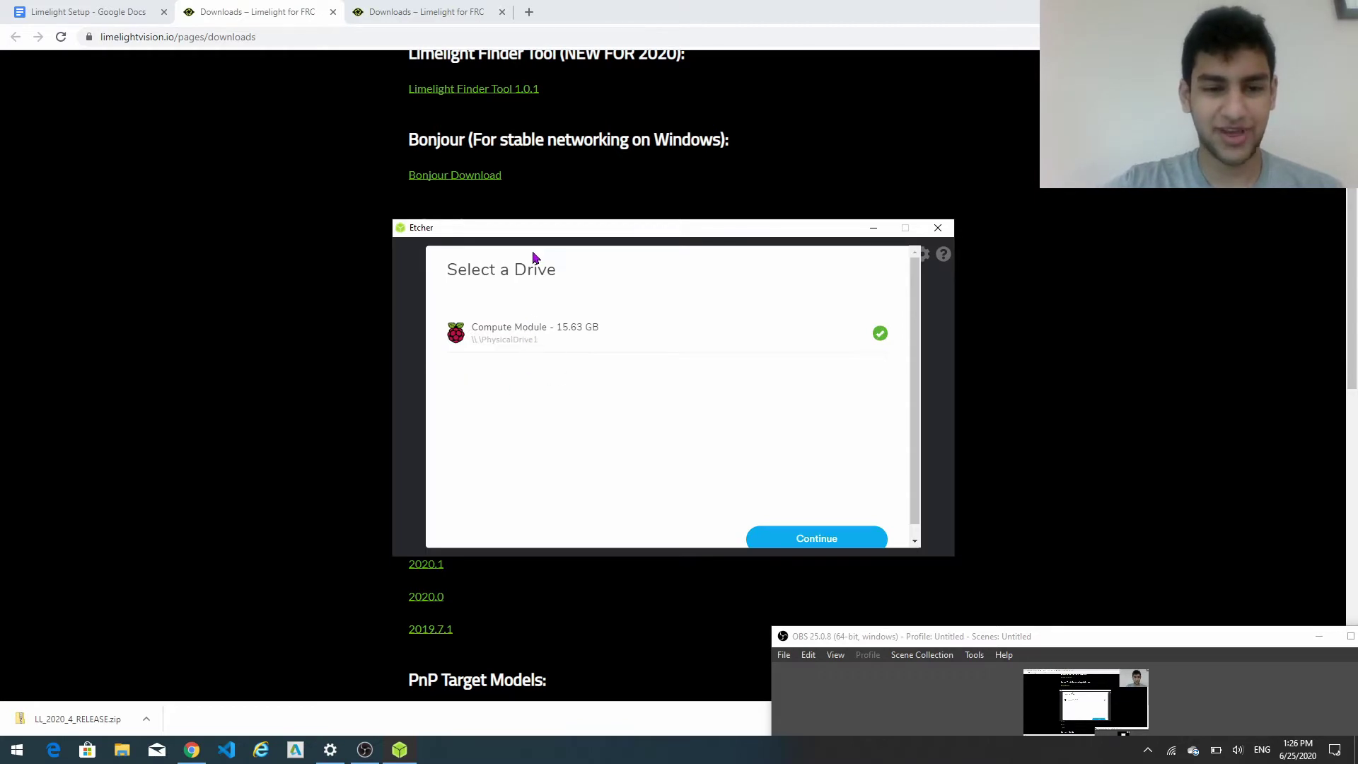
left_click_drag(527, 229, 519, 181)
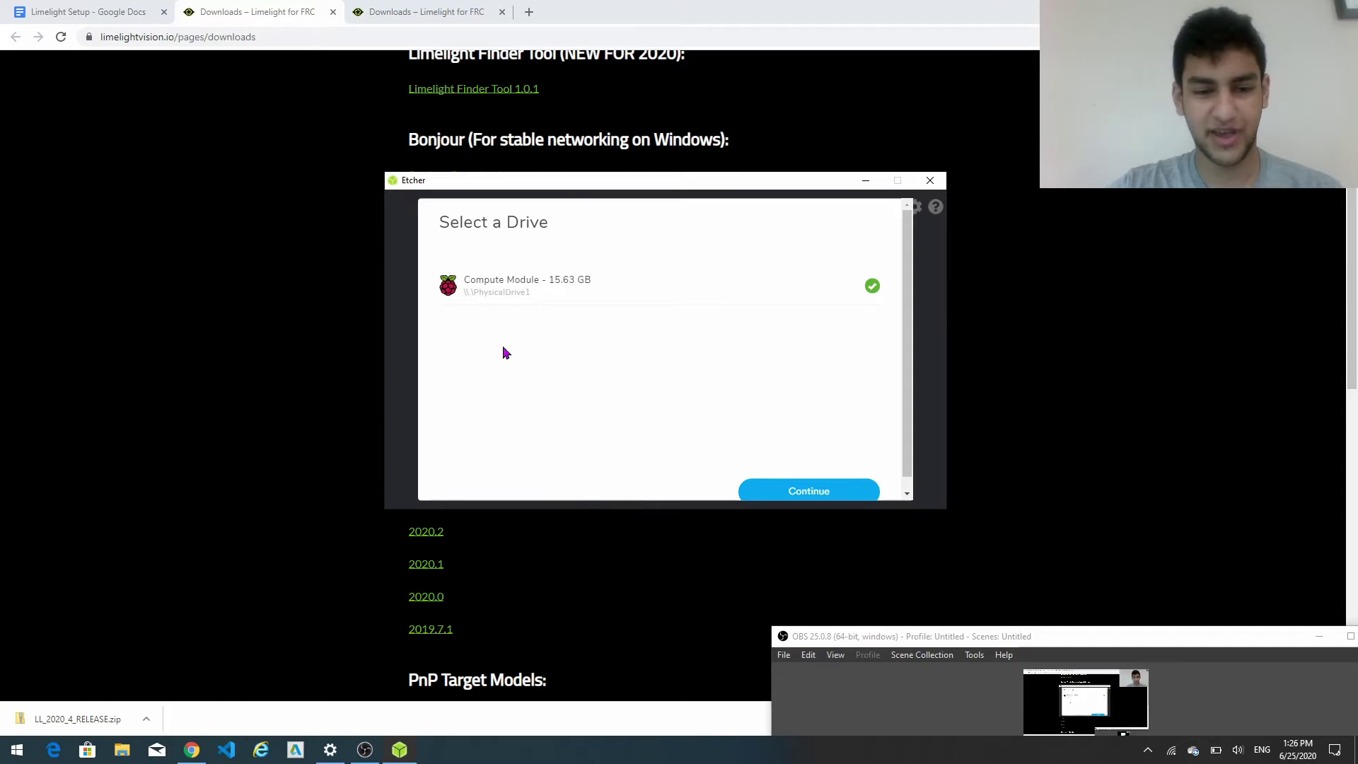
left_click(573, 289)
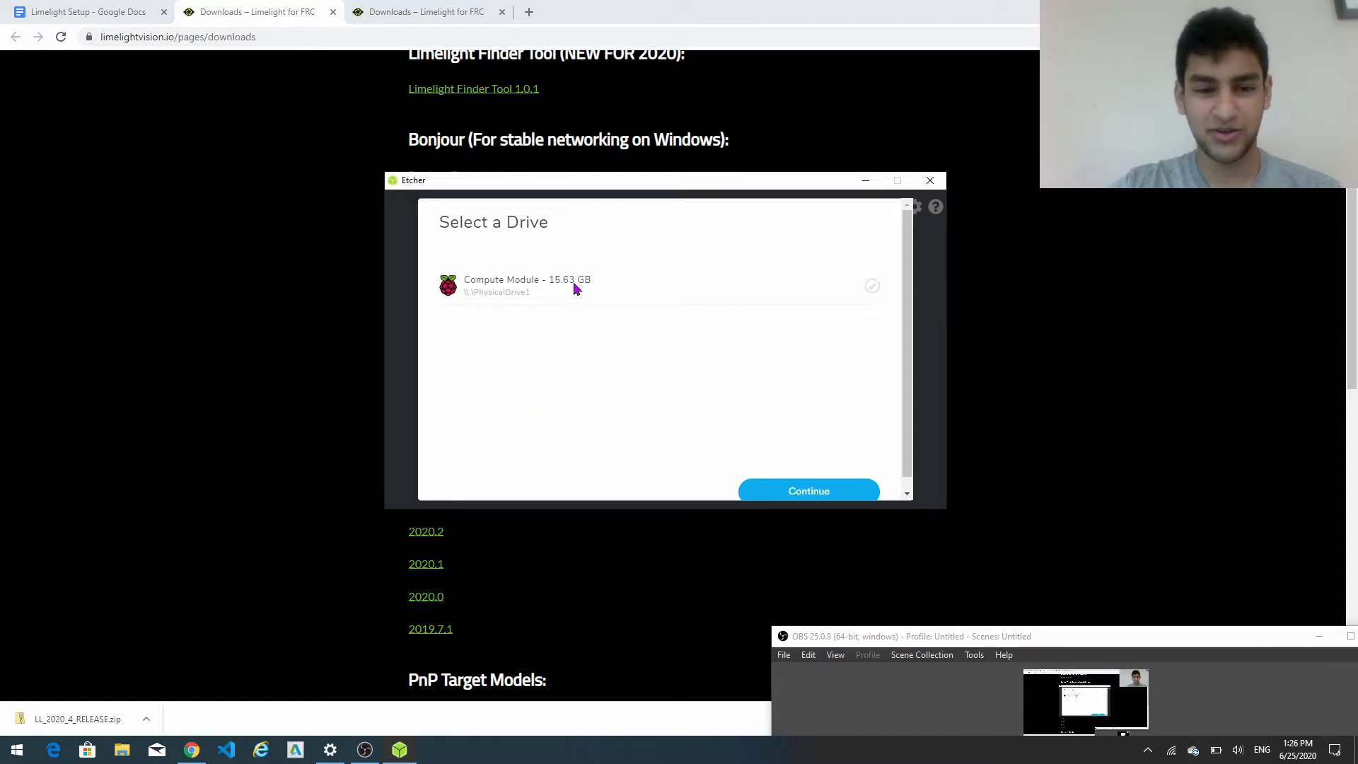
left_click(781, 292)
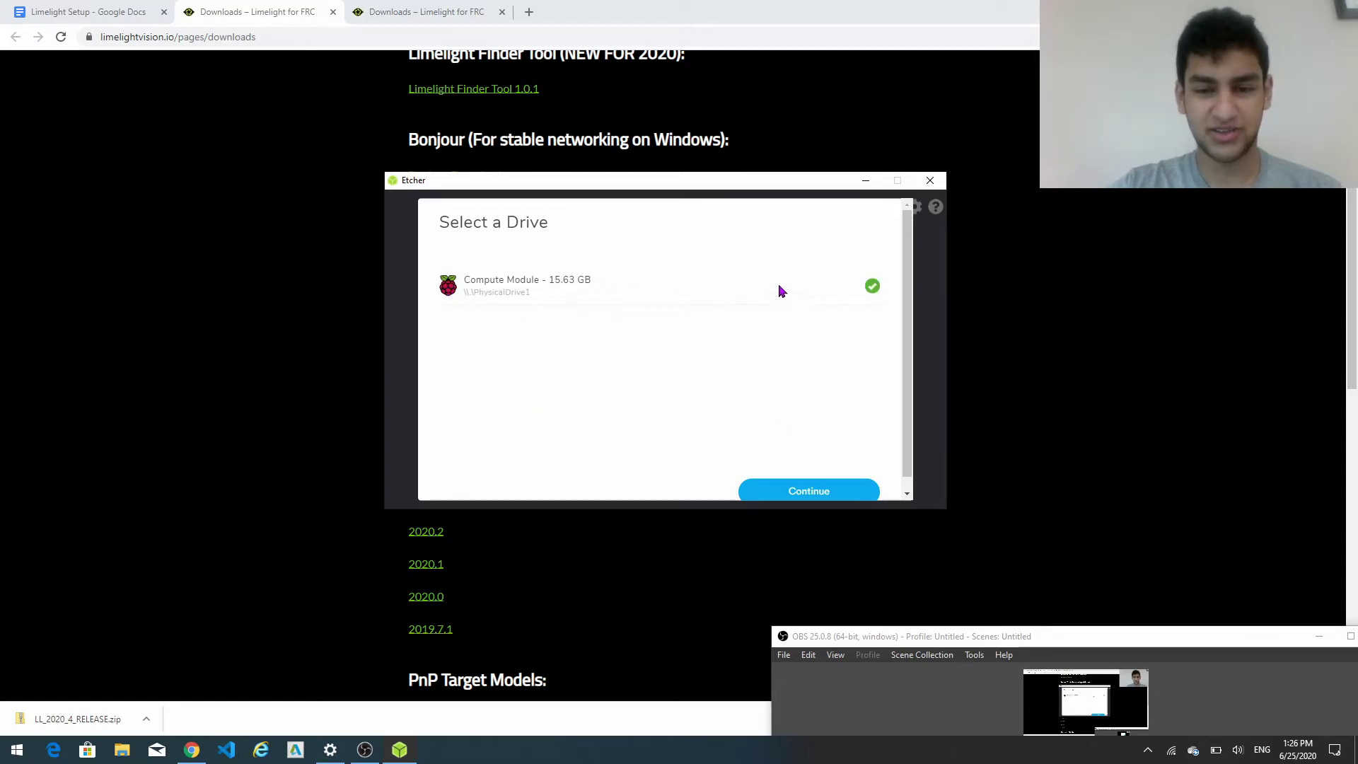
left_click(813, 490)
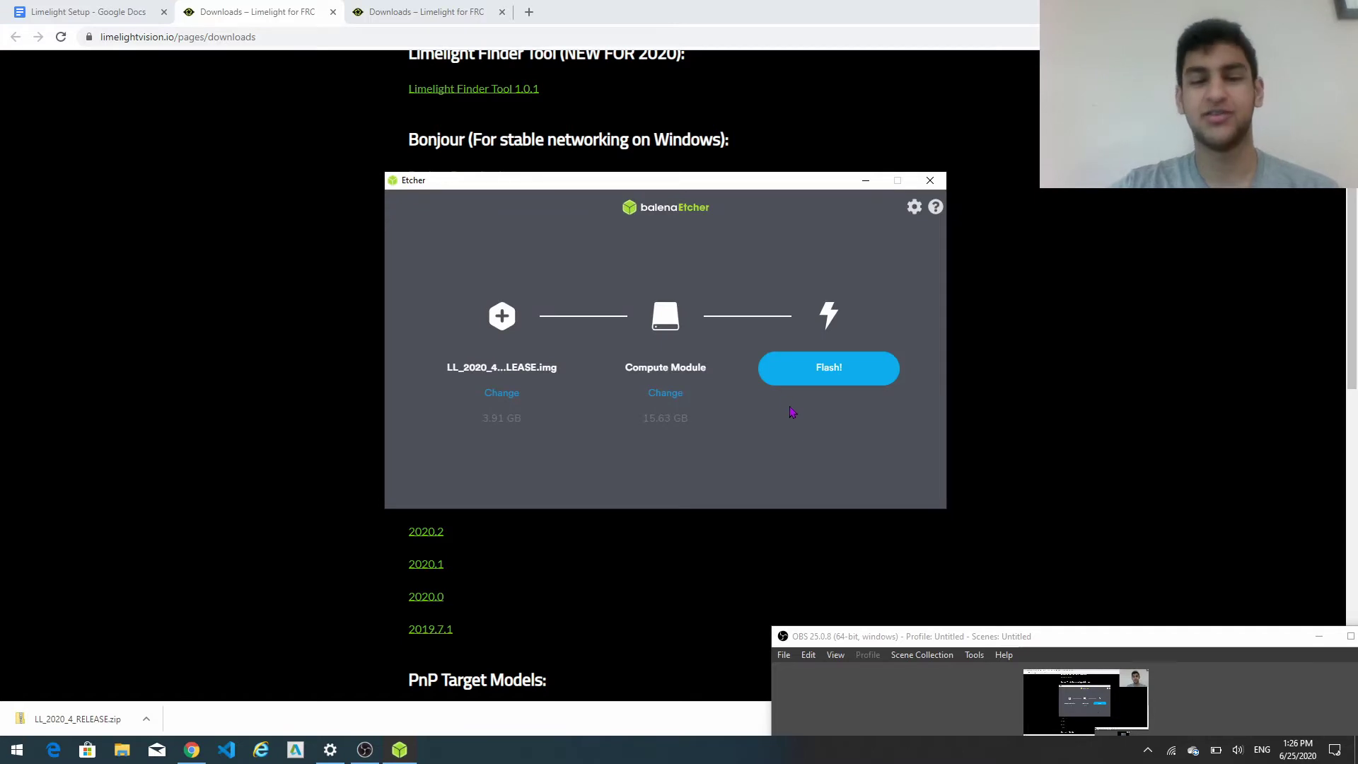
Start flashing the loaded image onto the Compute Module and allow Etcher to make changes to the PC
left_click(803, 367)
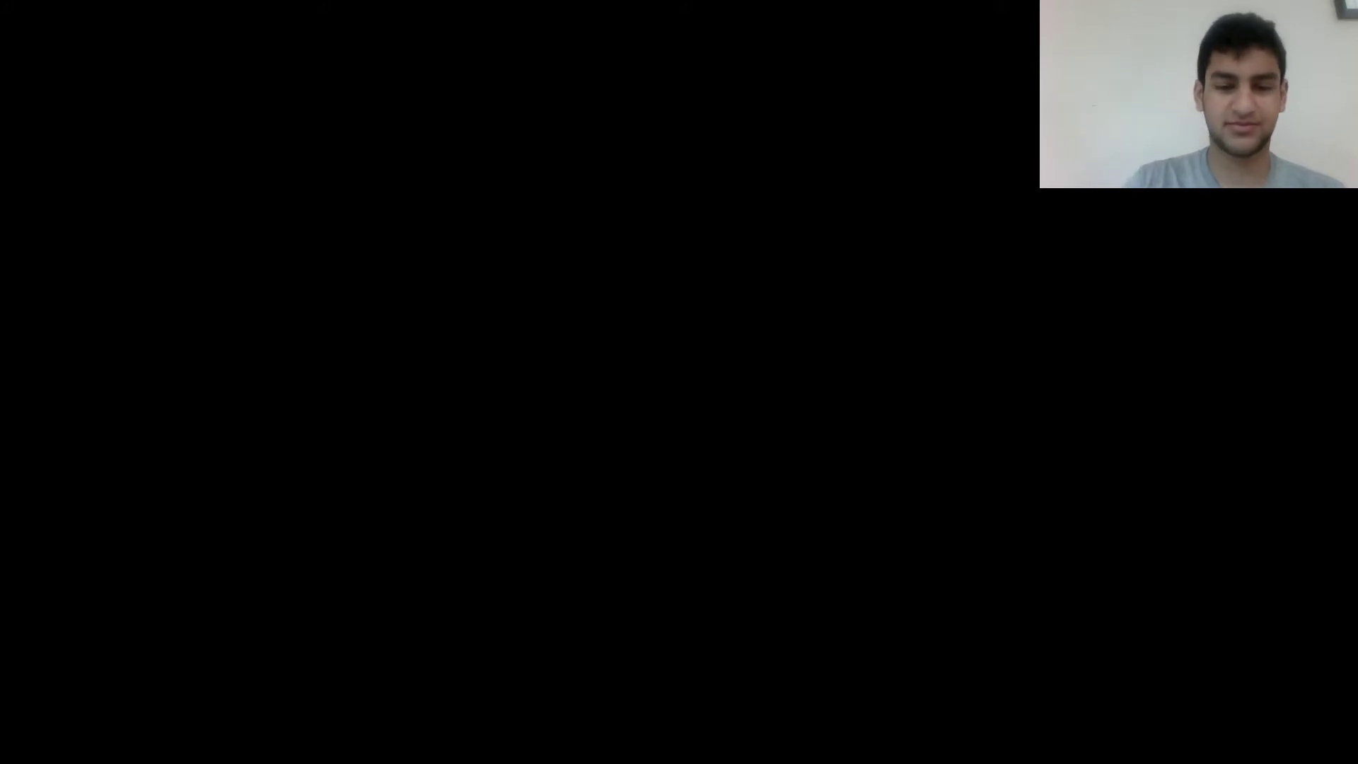
left_click(566, 470)
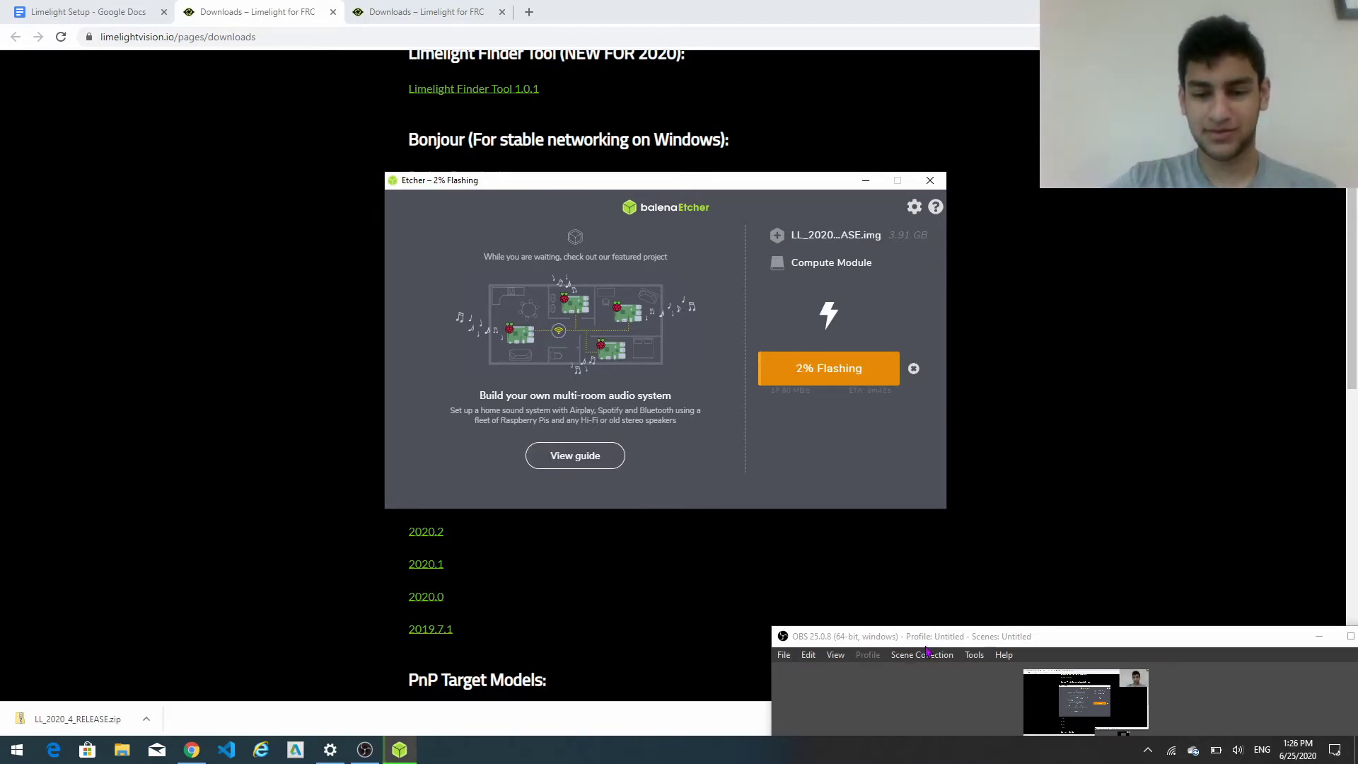
left_click_drag(935, 640, 1018, 452)
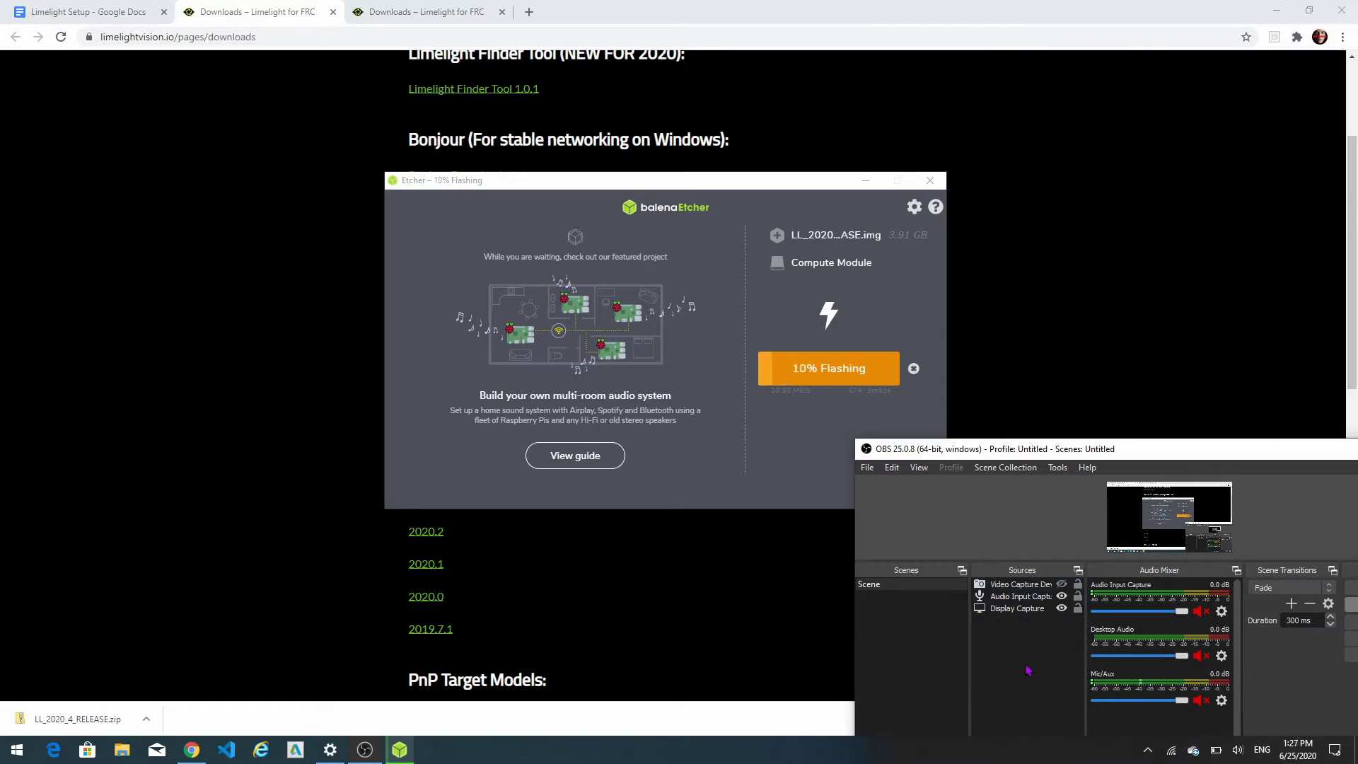
left_click_drag(1058, 465, 1054, 638)
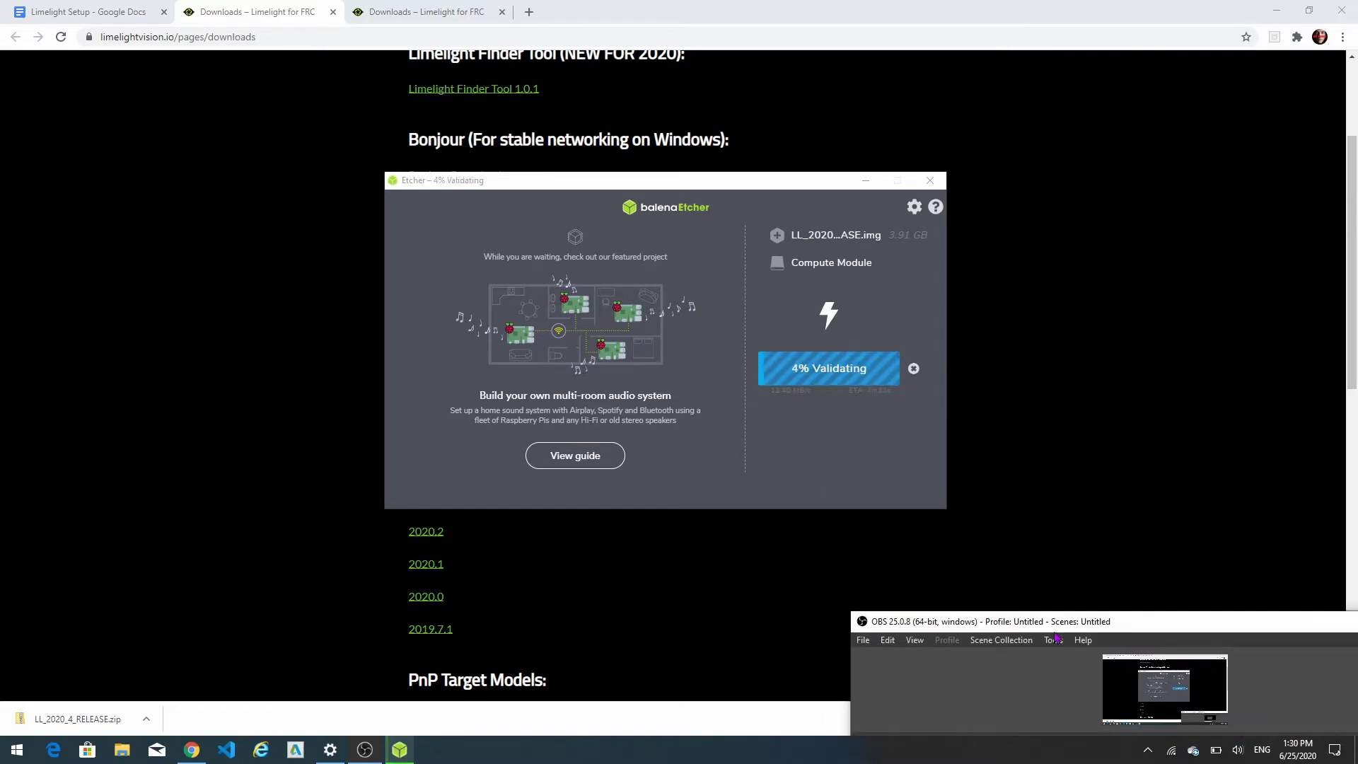
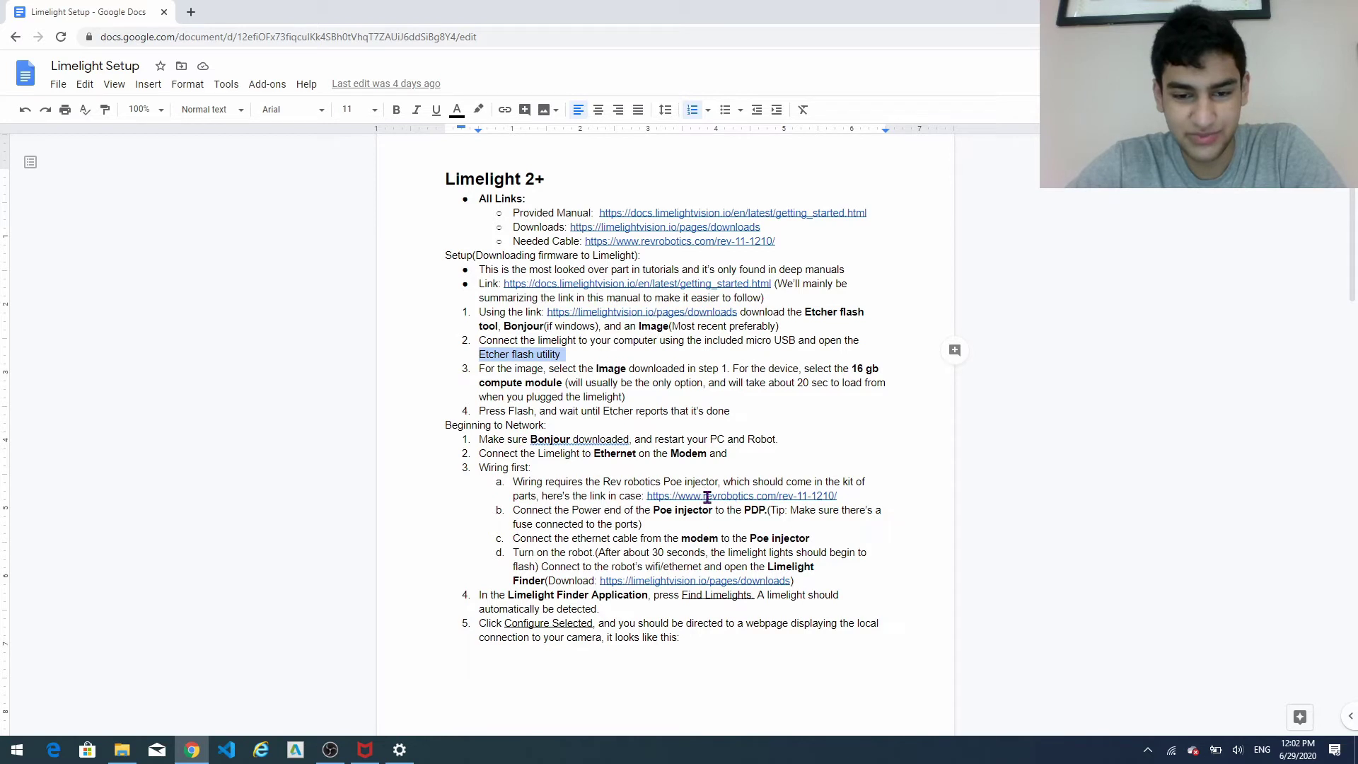
Open the Limelight downloads page from the guide's Limelight Finder link and locate the Bonjour download
left_click(652, 581)
left_click(667, 603)
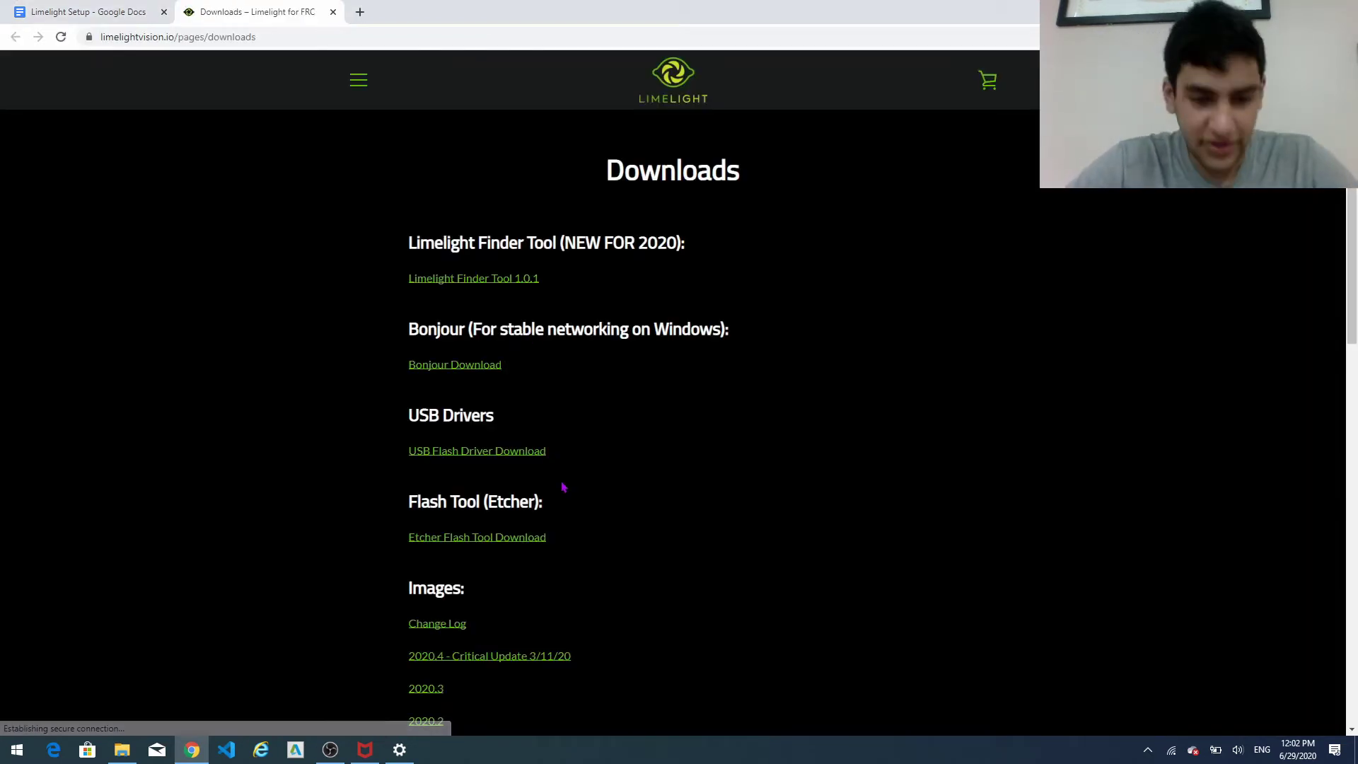
scroll(561, 495, "down", 1)
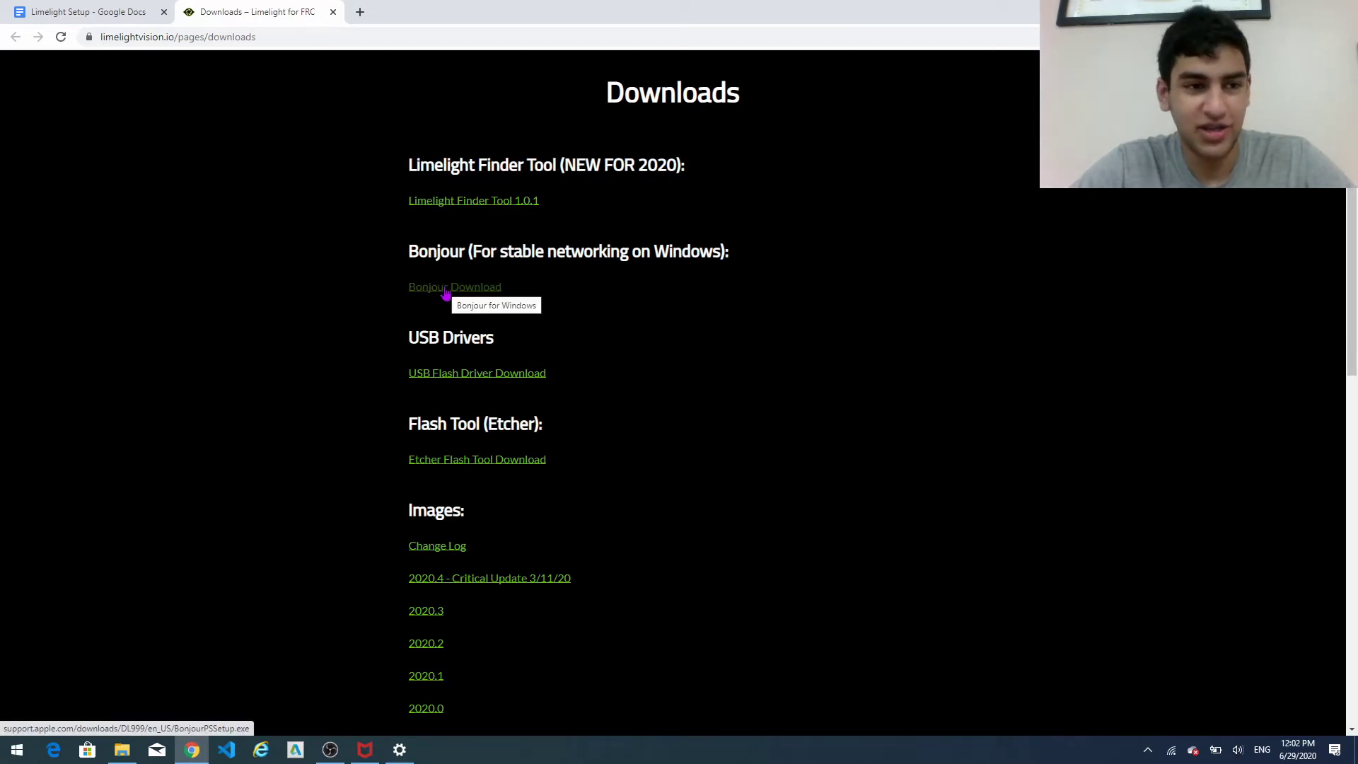
Open the Windows Add or remove programs settings and look through the installed apps for Bonjour
left_click(17, 750)
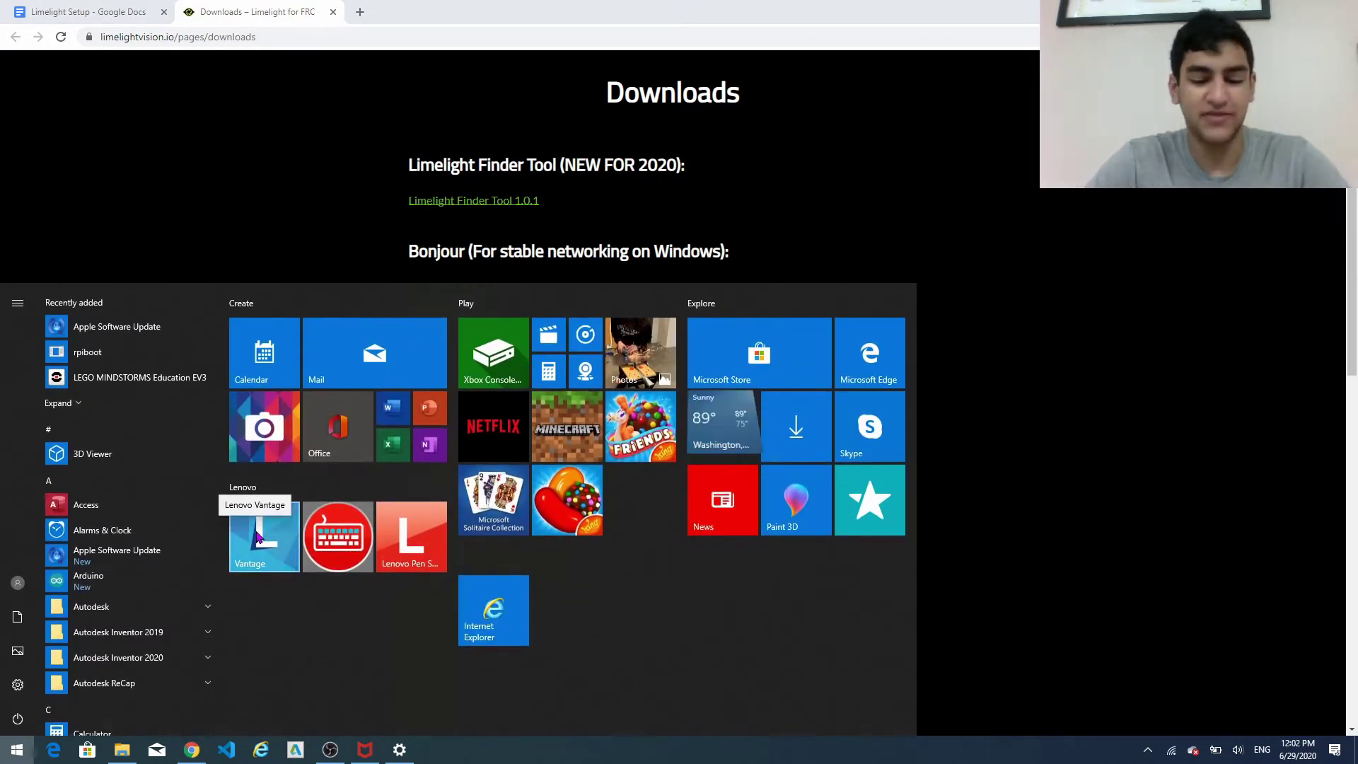
type("add or")
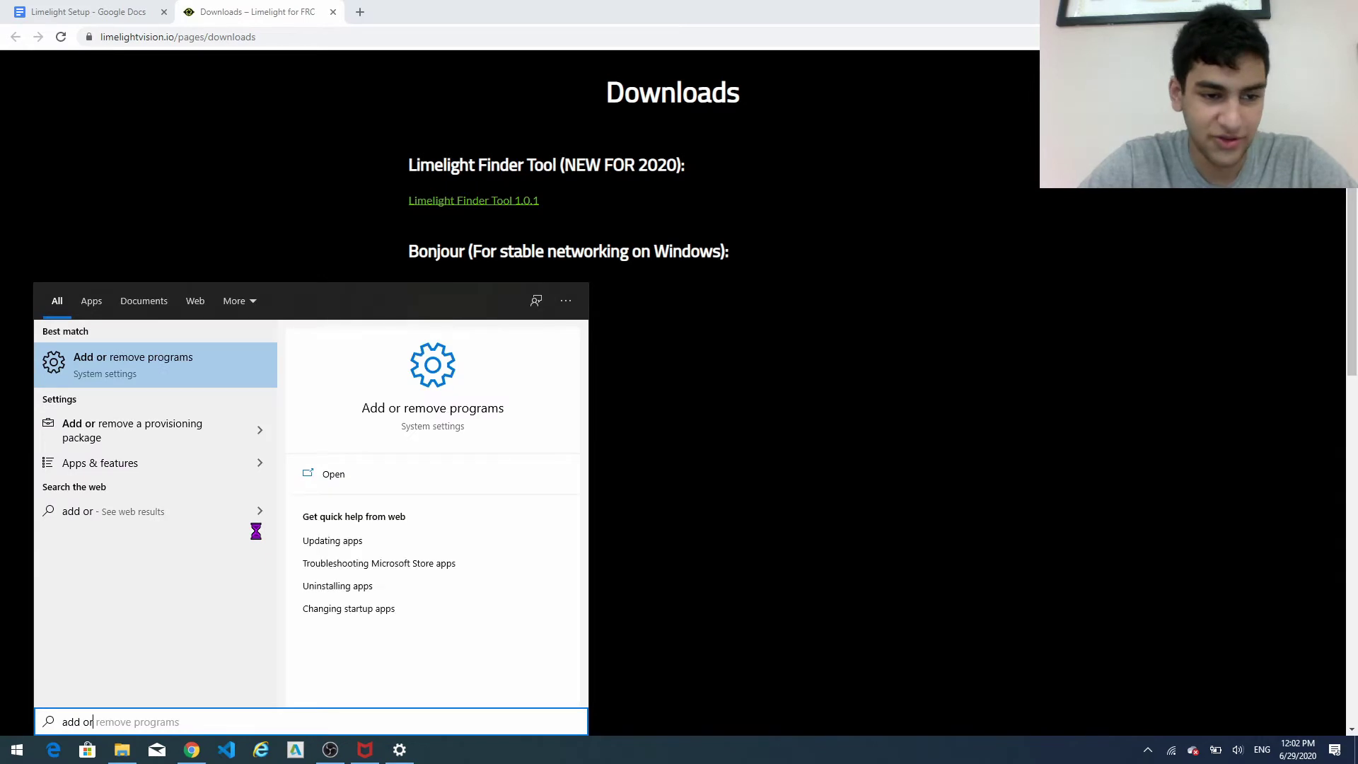
key("Return")
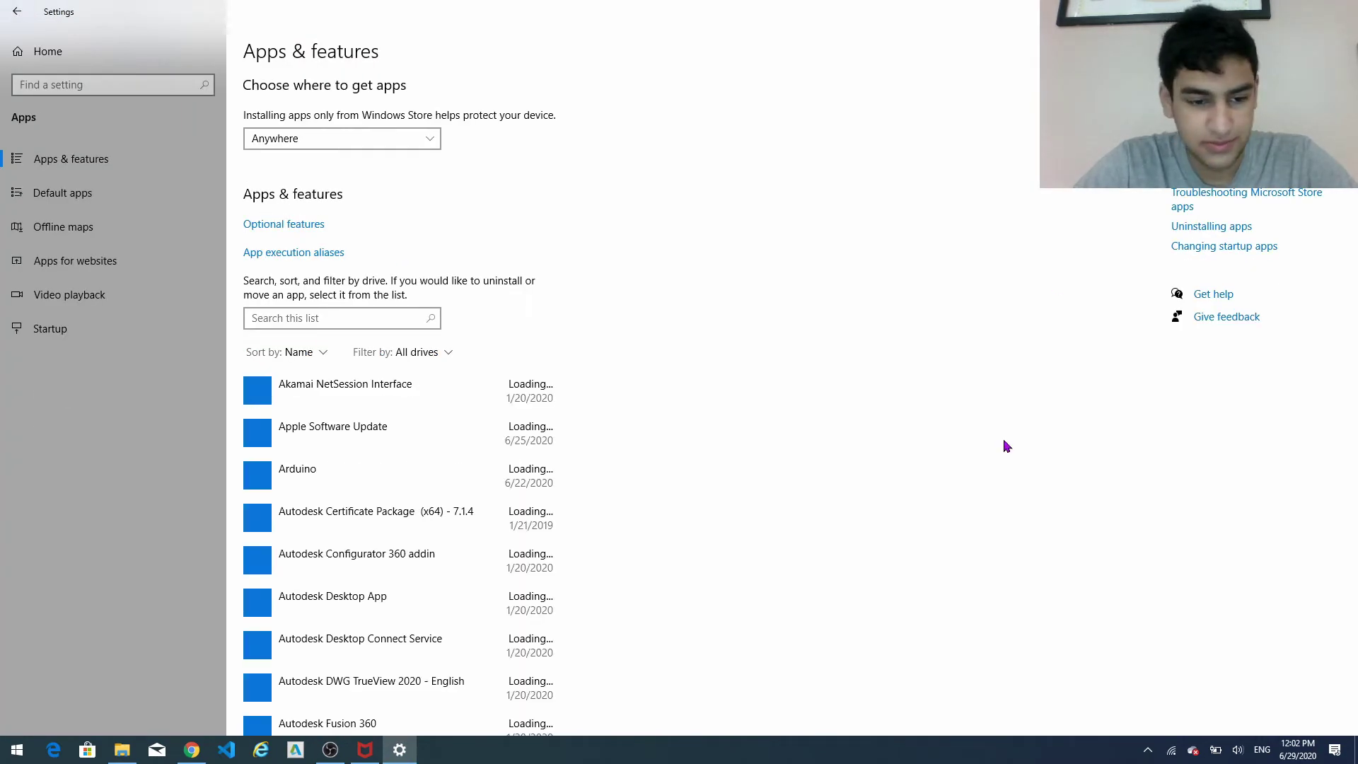
scroll(1007, 445, "down", 4)
scroll(990, 450, "down", 5)
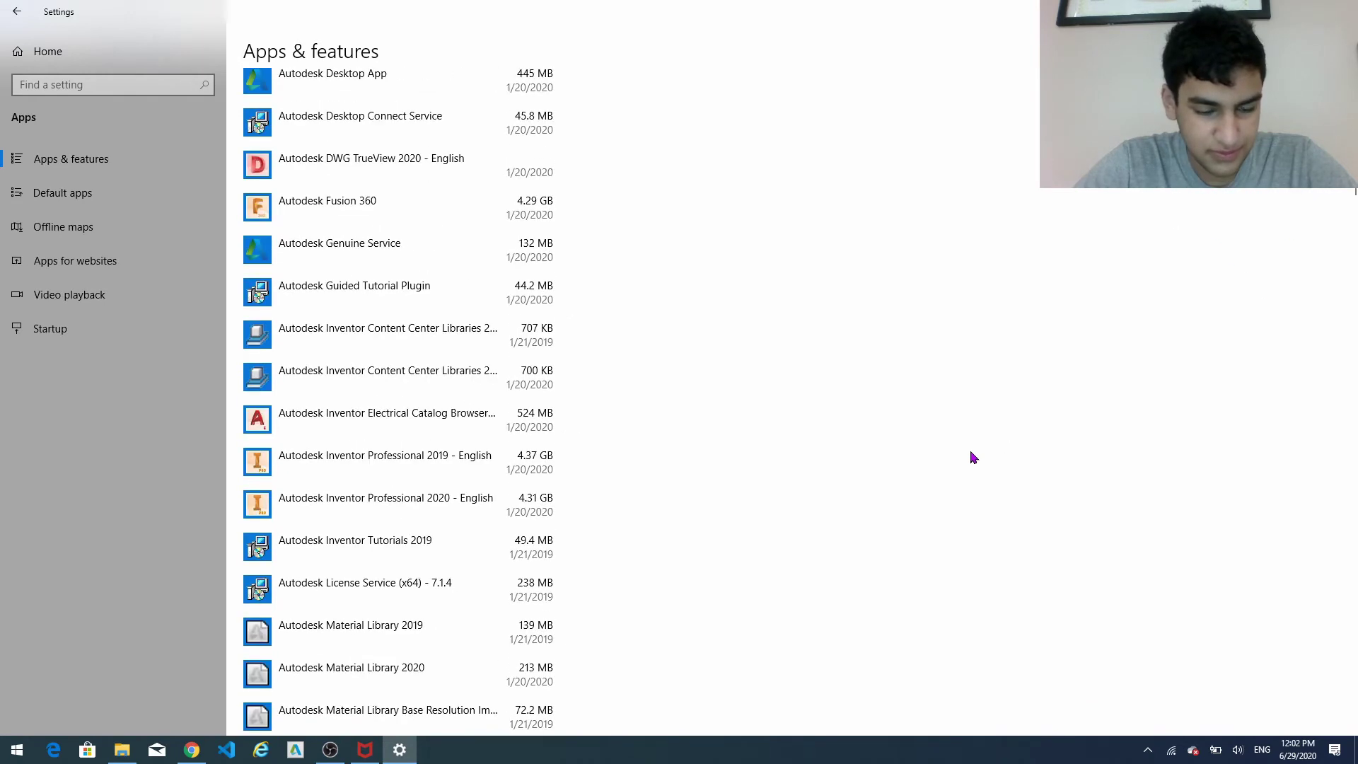
scroll(804, 518, "down", 8)
scroll(806, 521, "up", 1)
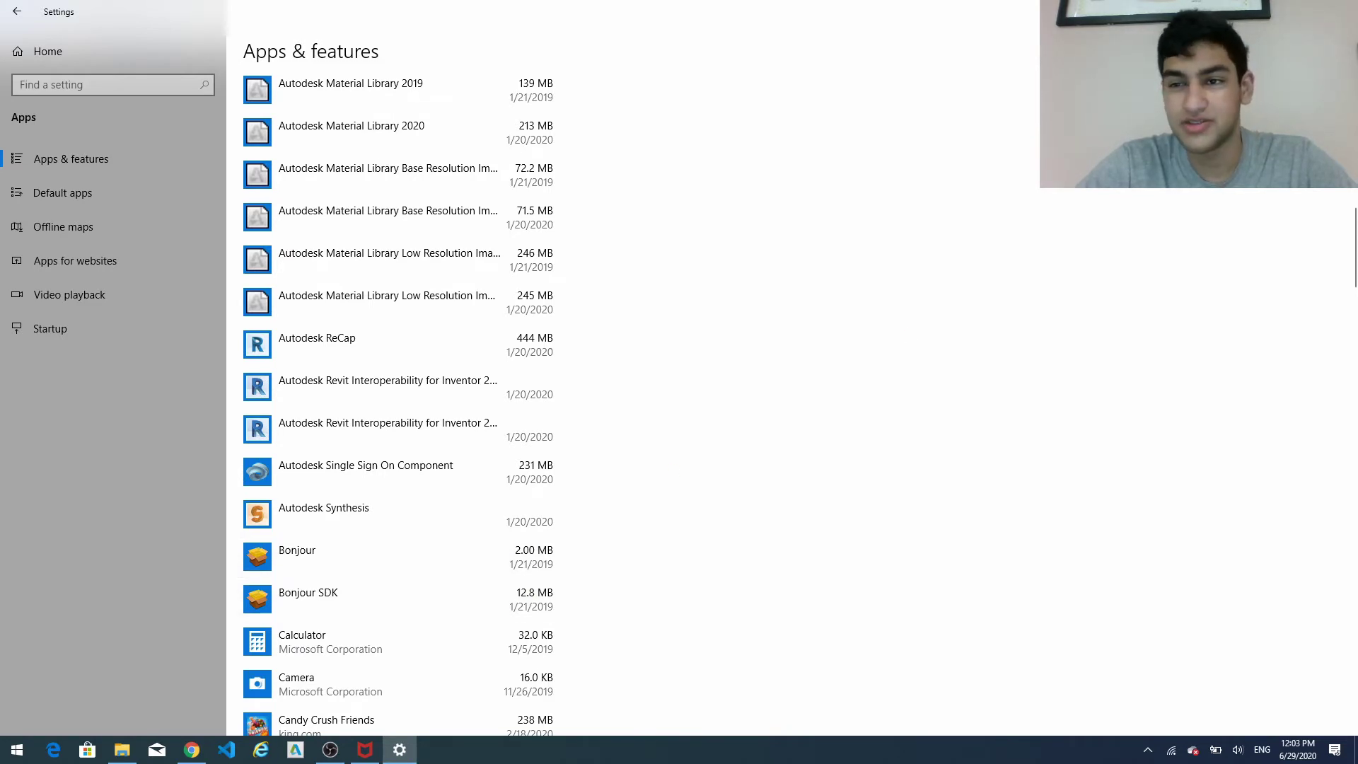
Return to the Limelight Setup guide, close the downloads page and read the Beginning to Network instructions
key("alt+Tab")
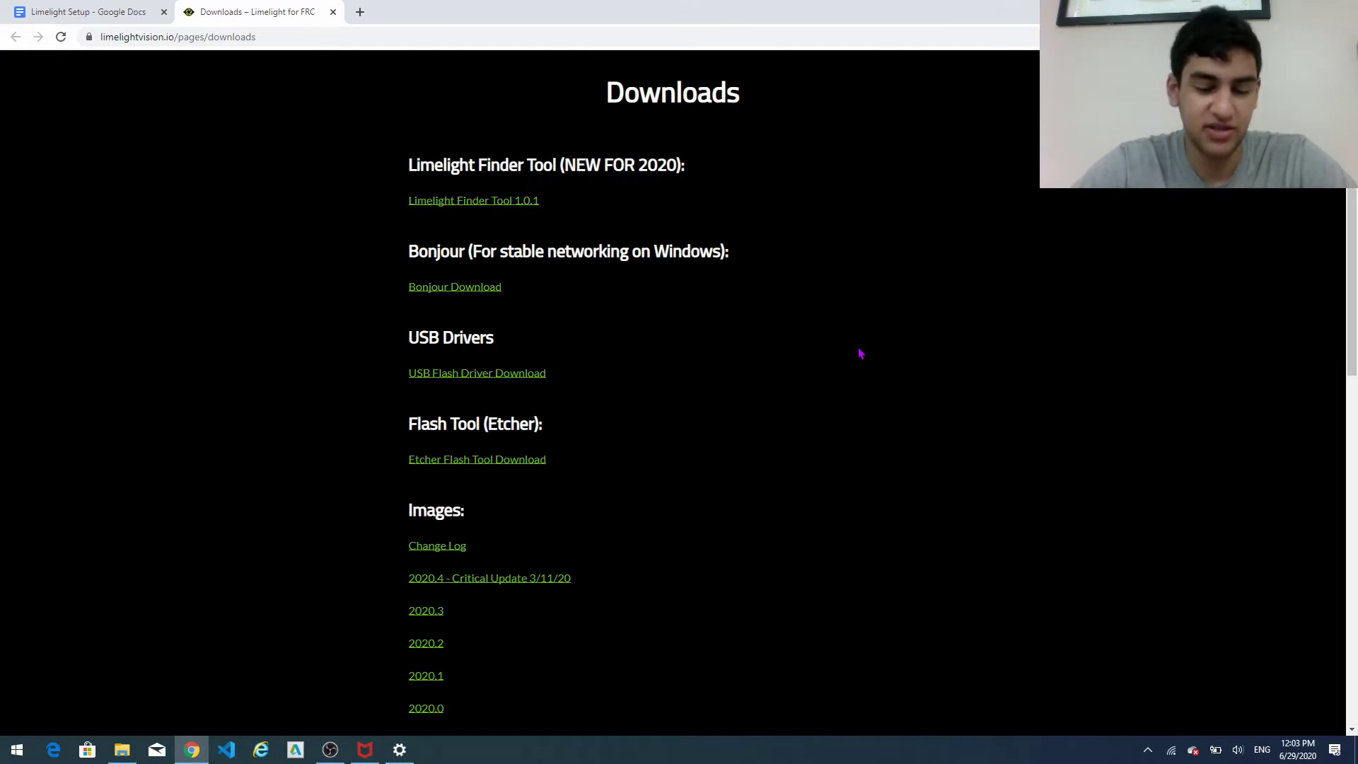
left_click(85, 10)
left_click(335, 12)
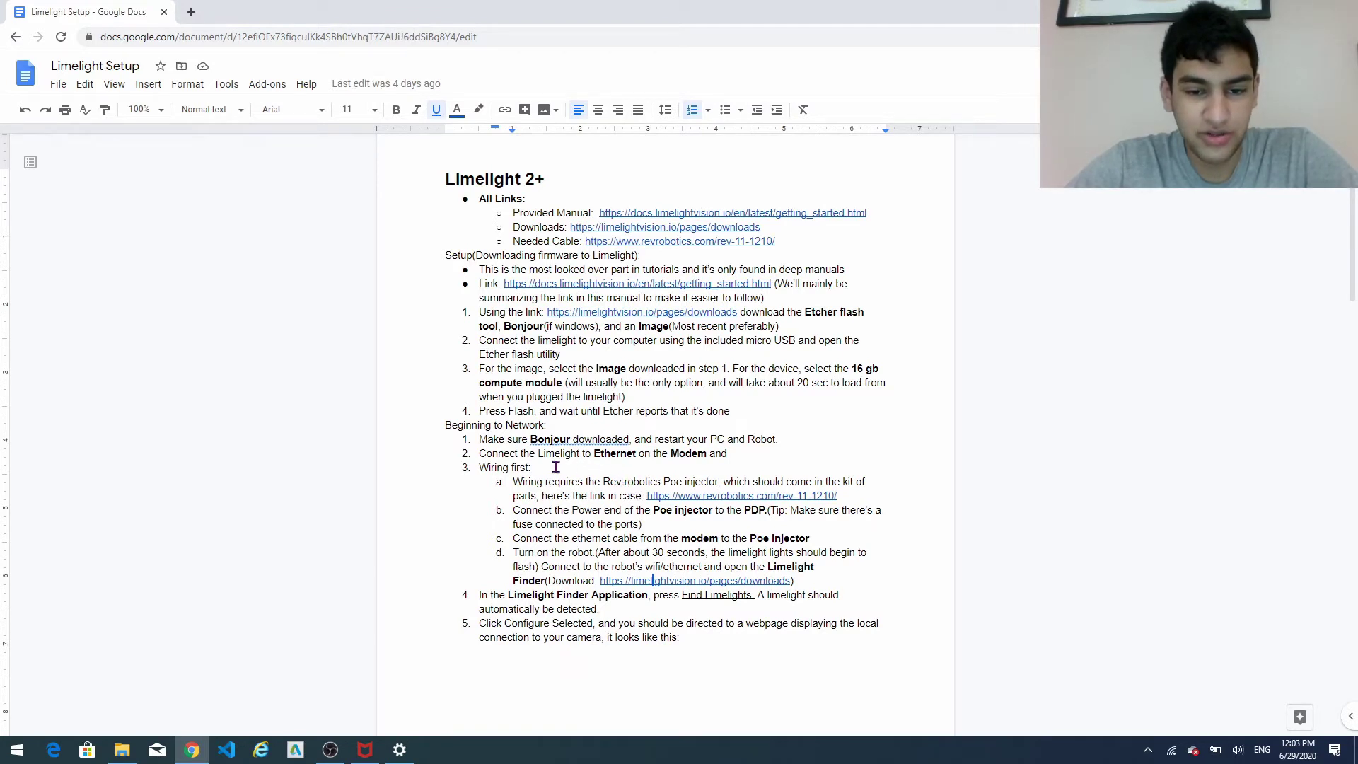
scroll(600, 509, "down", 2)
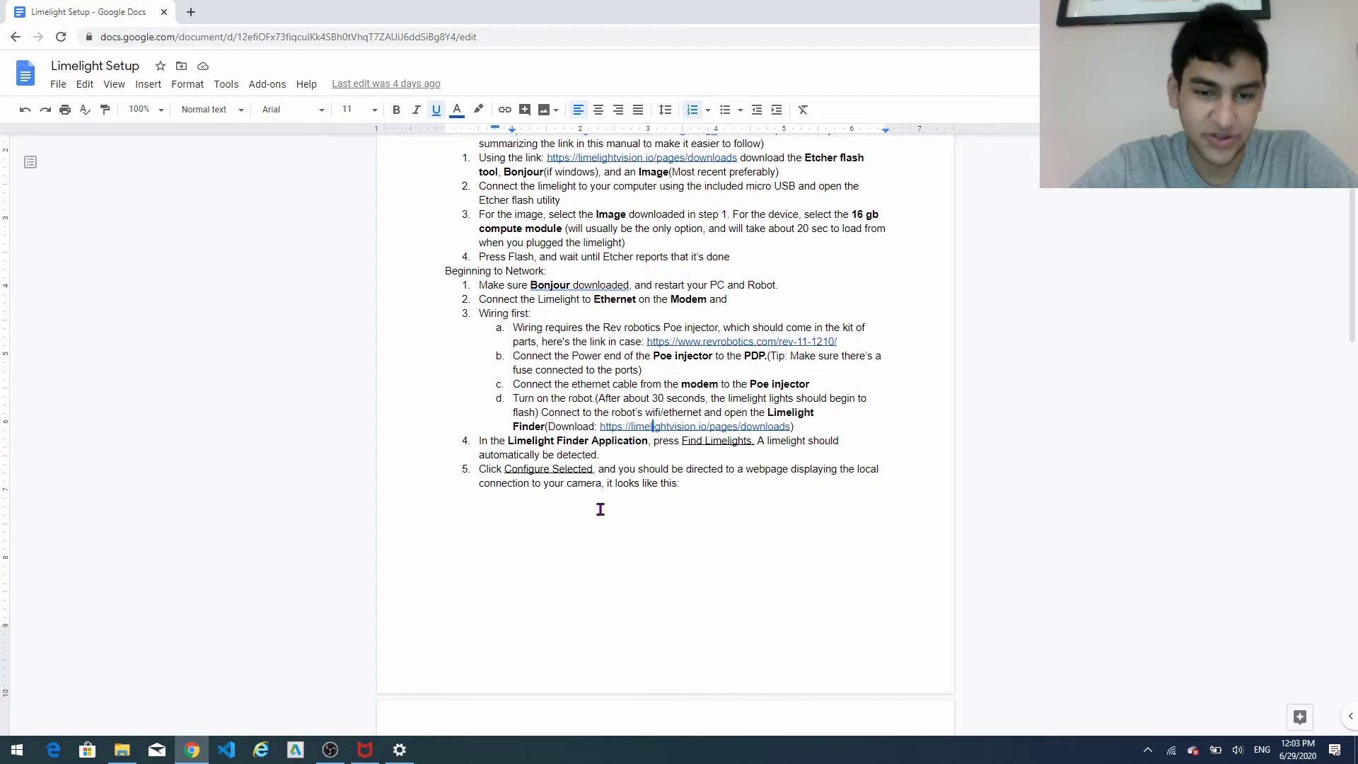
scroll(600, 509, "down", 1)
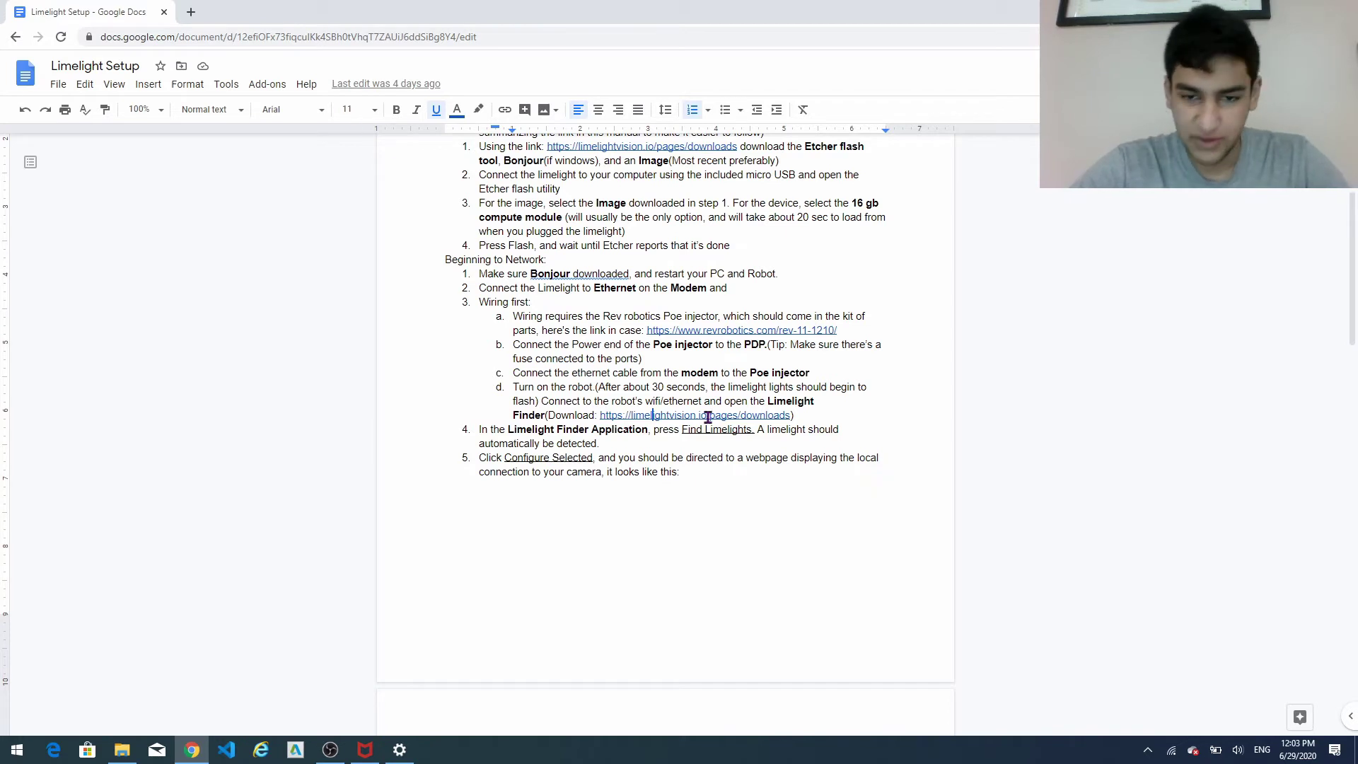
Open the downloads page from the guide's Limelight Finder link and download Limelight Finder Tool 1.0.1
left_click(654, 446)
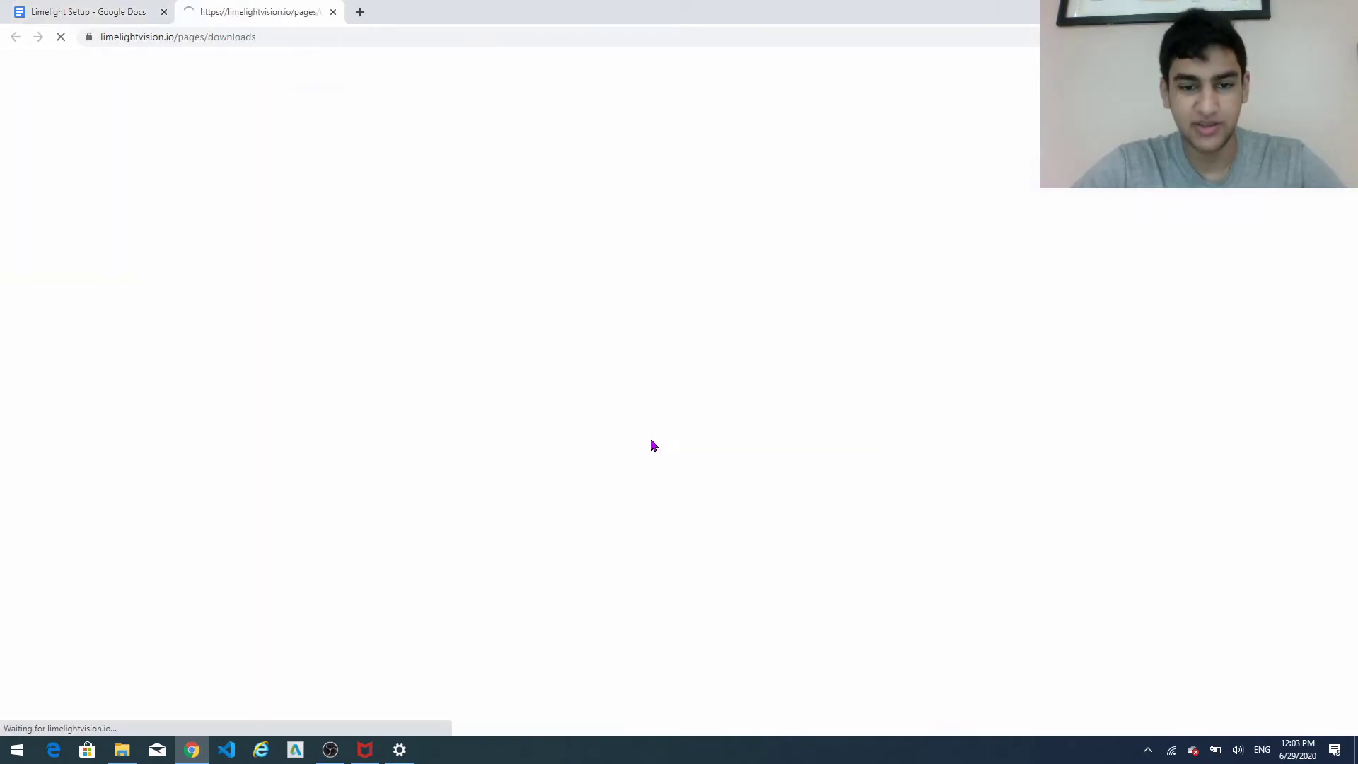
scroll(614, 438, "down", 2)
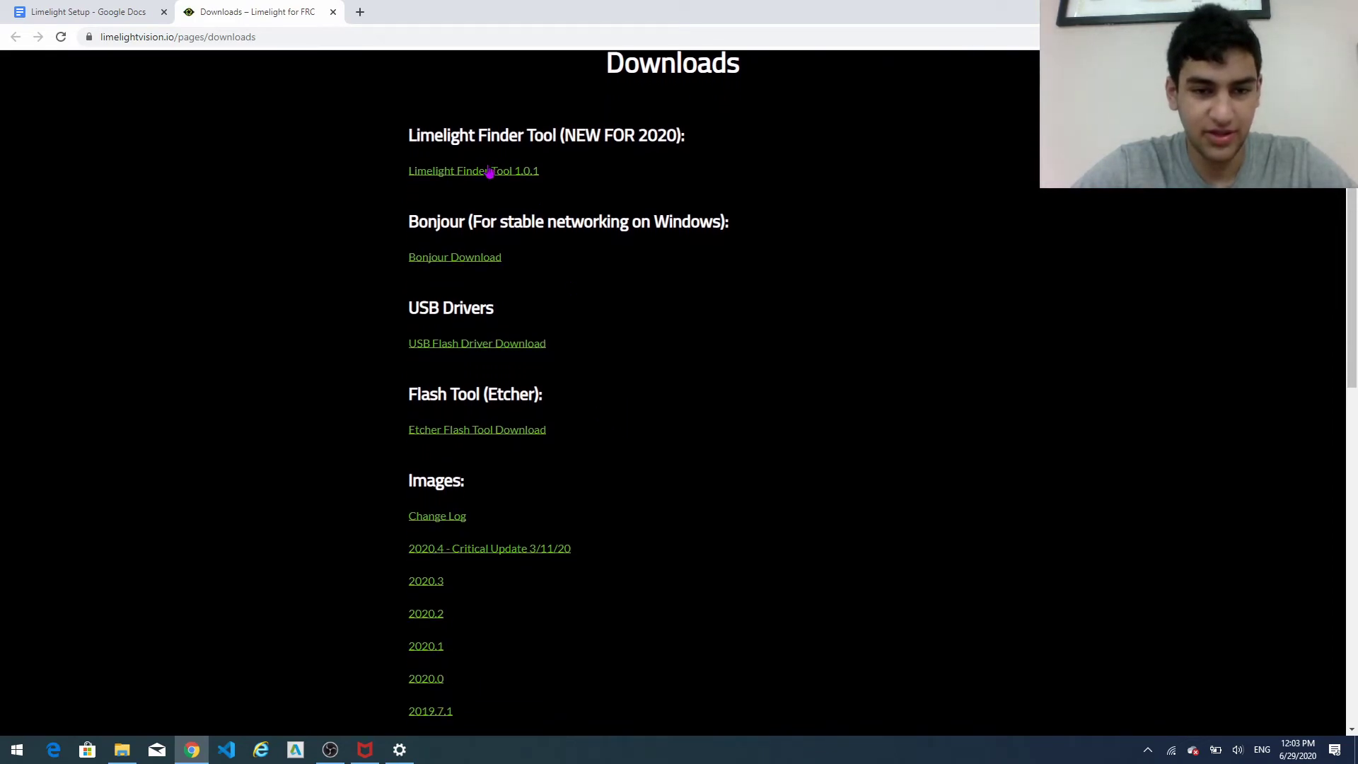
left_click(488, 171)
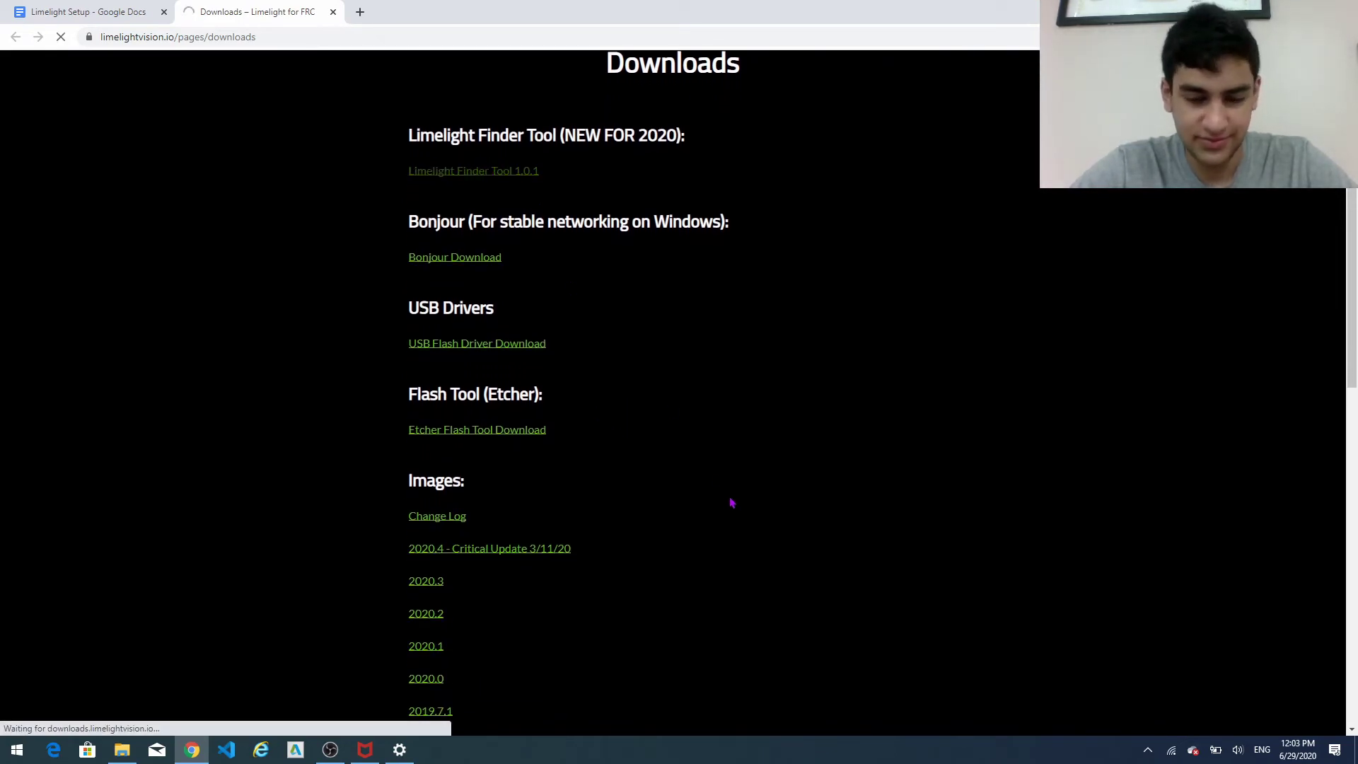
Allow the Limelight Finder app to run despite the SmartScreen block and reposition its window
mouse_move(333, 754)
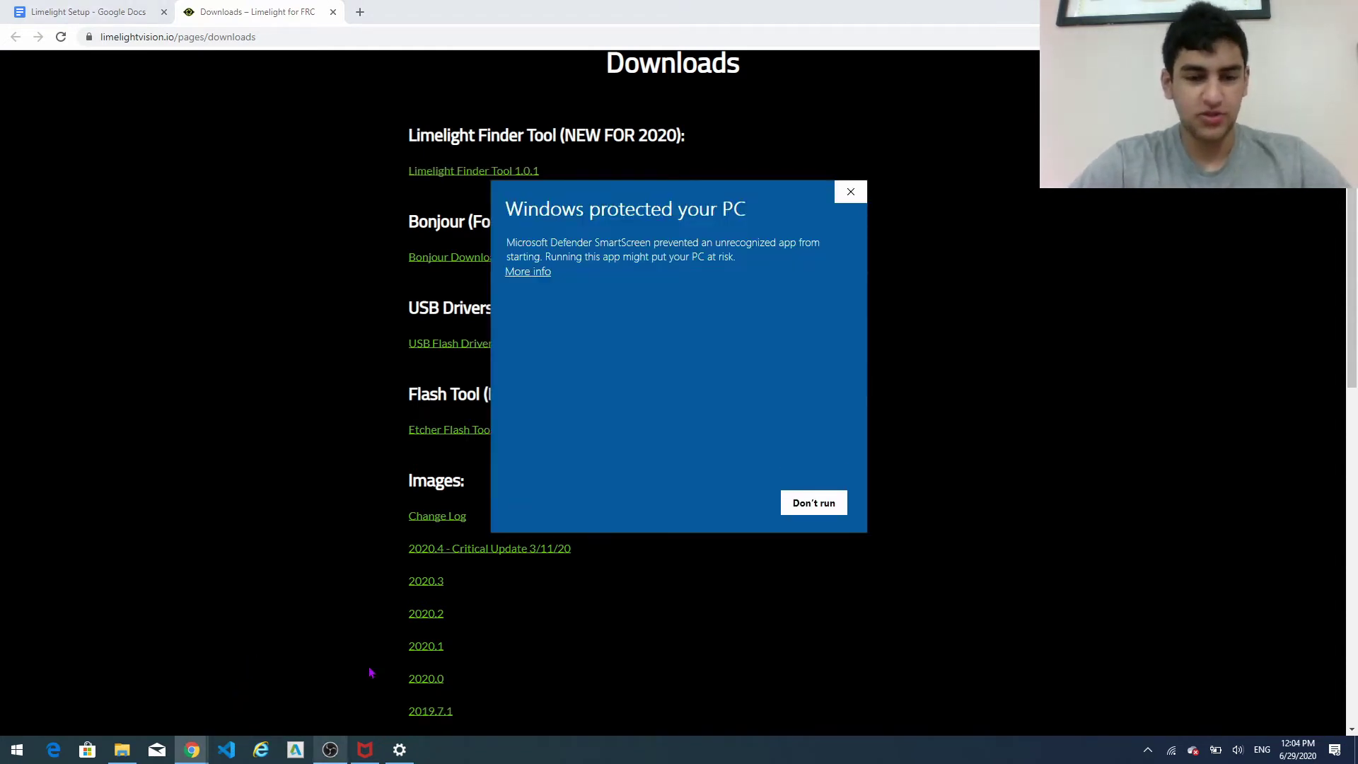
left_click(531, 272)
left_click(743, 506)
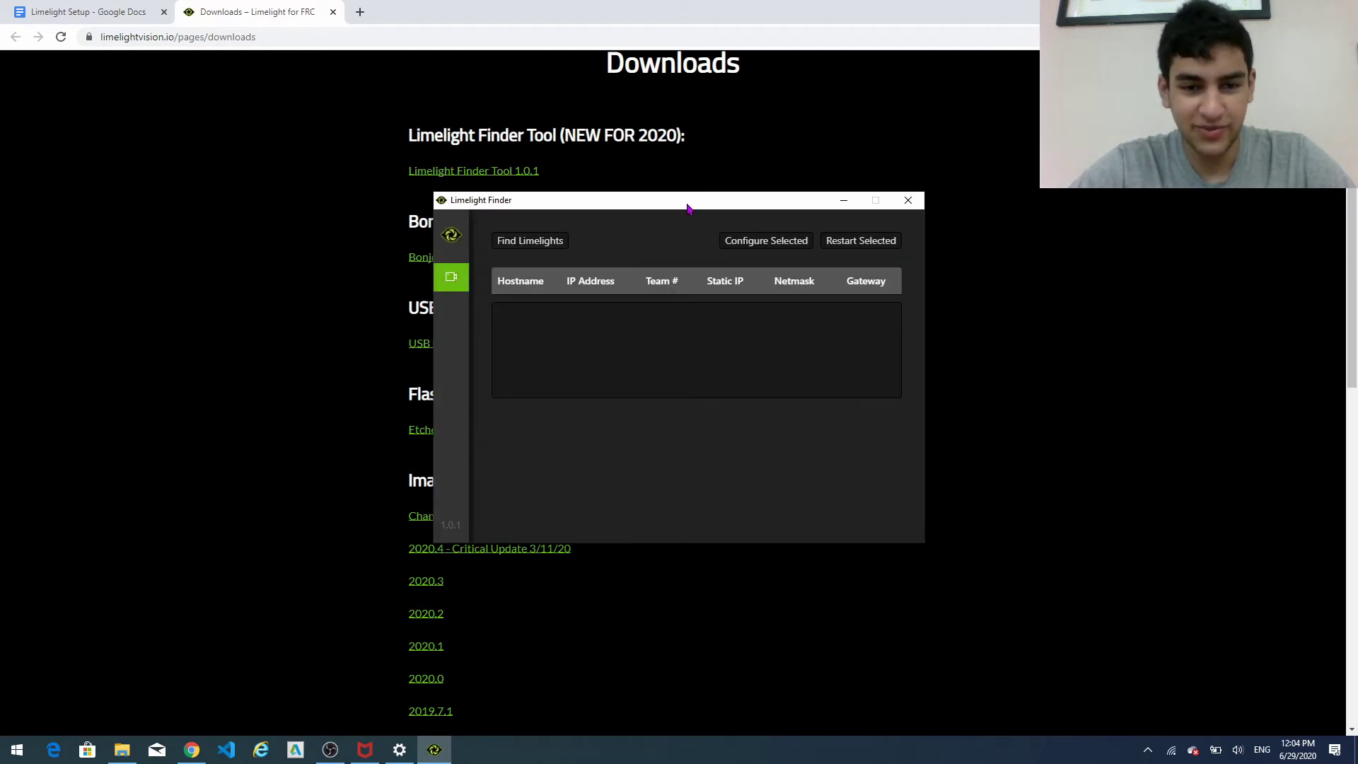
left_click_drag(675, 204, 634, 187)
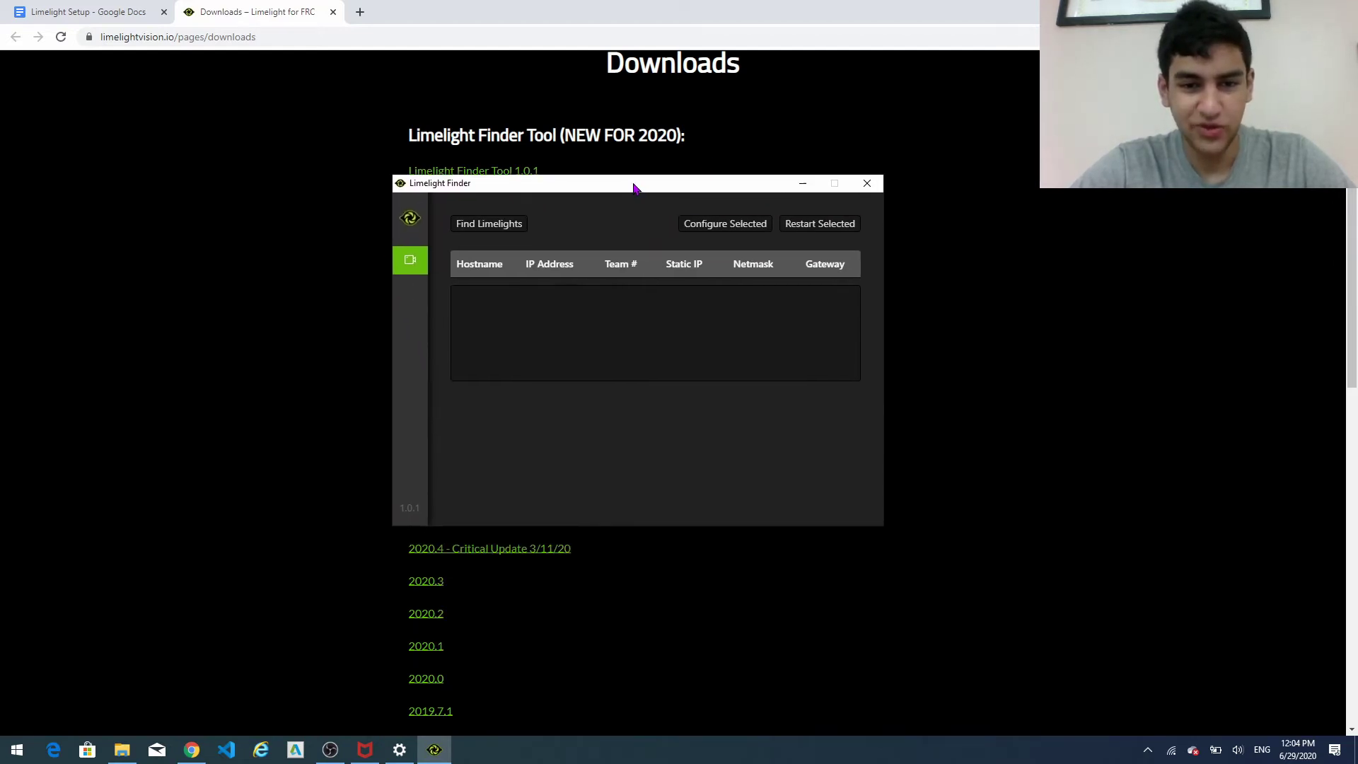
Connect the PC to the robot's open Wi-Fi network 7237 and check the connection
left_click(1171, 750)
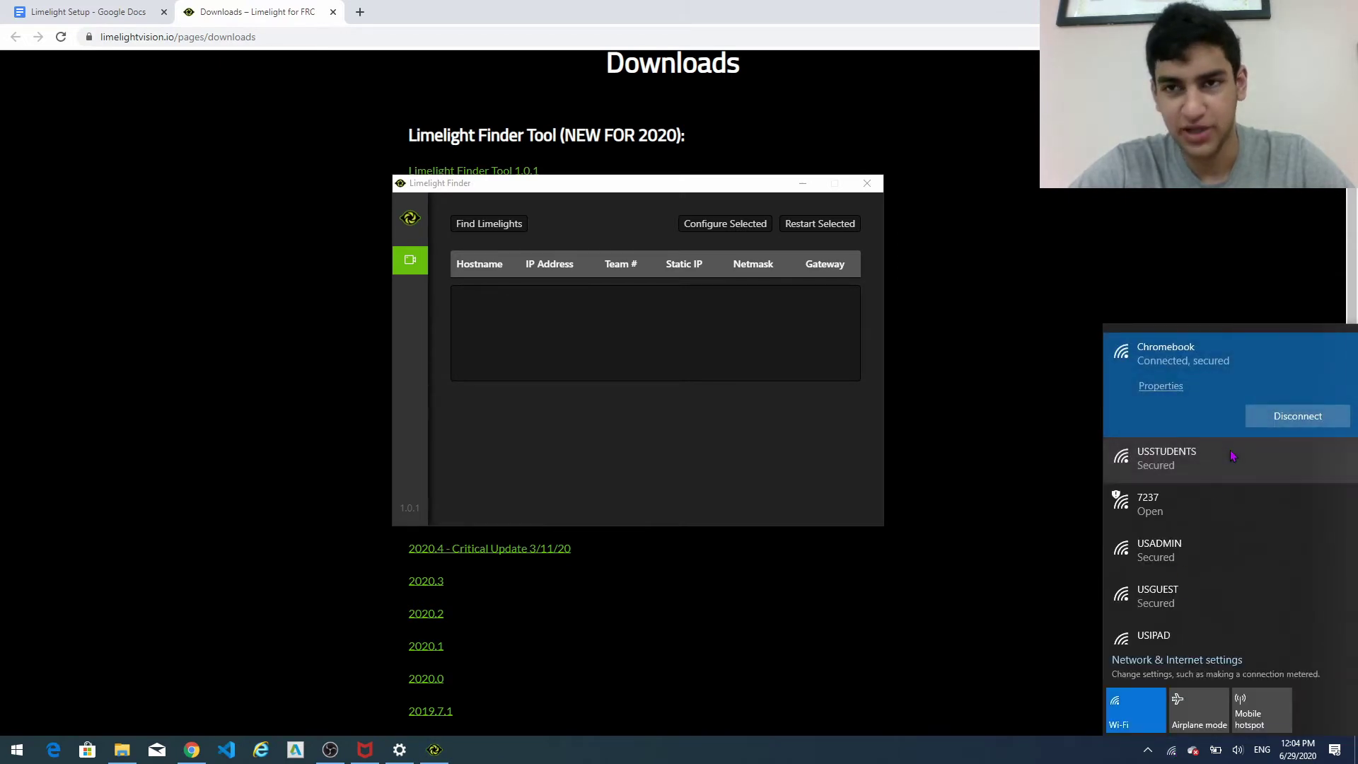
left_click(1201, 511)
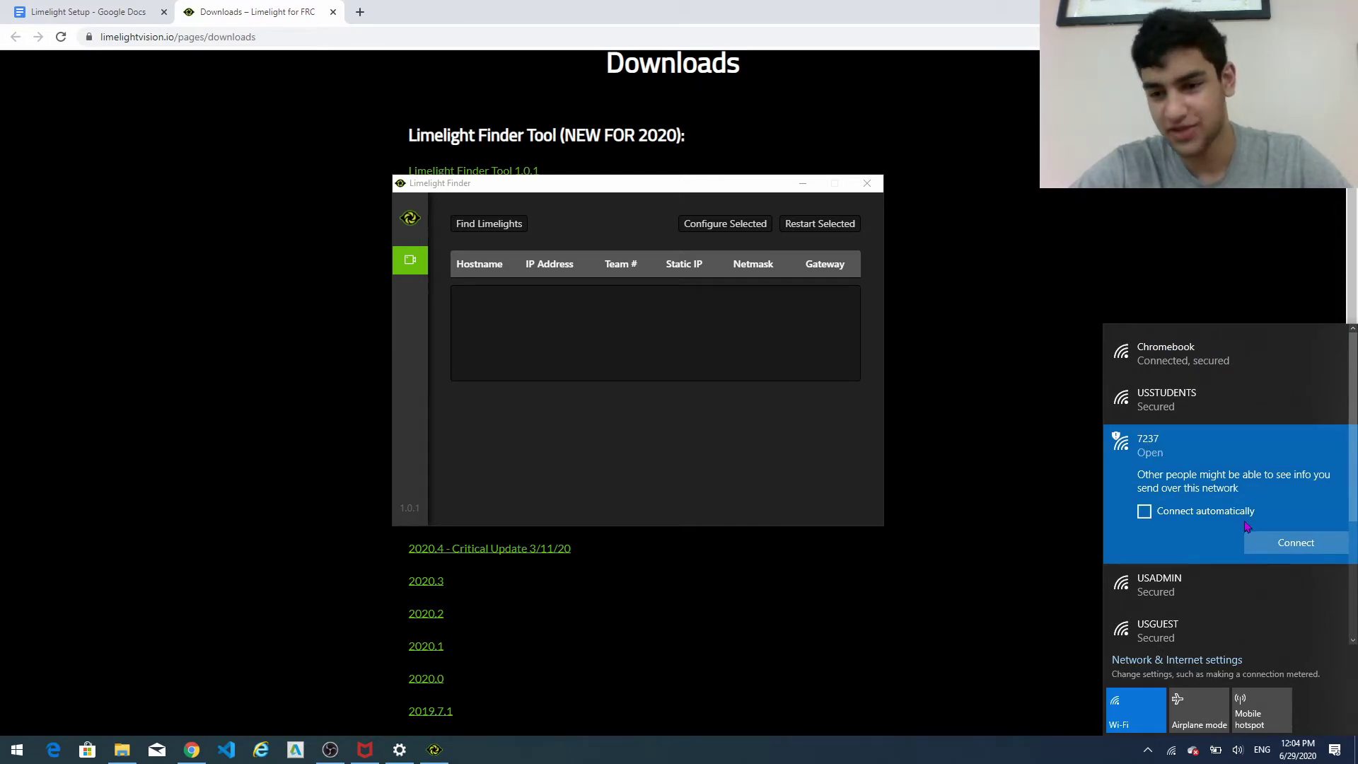
left_click(1265, 550)
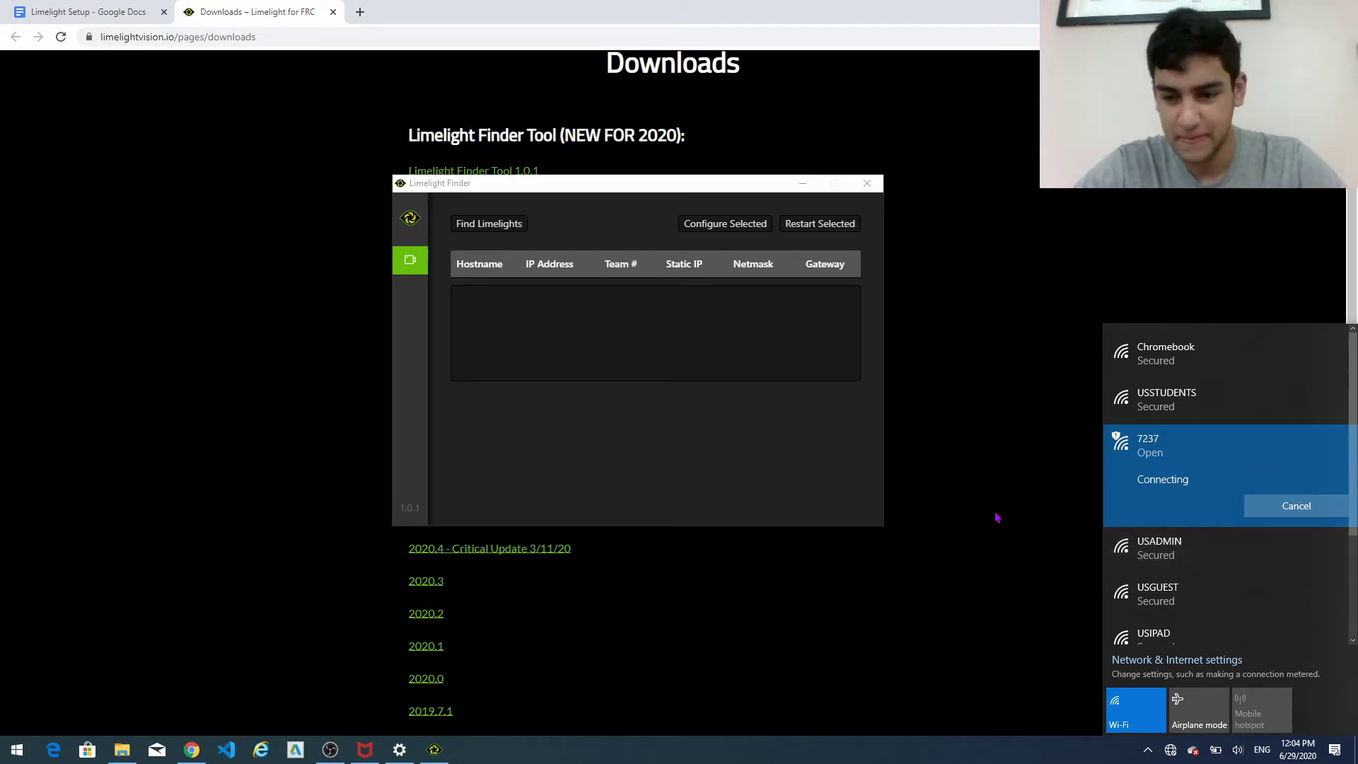
left_click(830, 464)
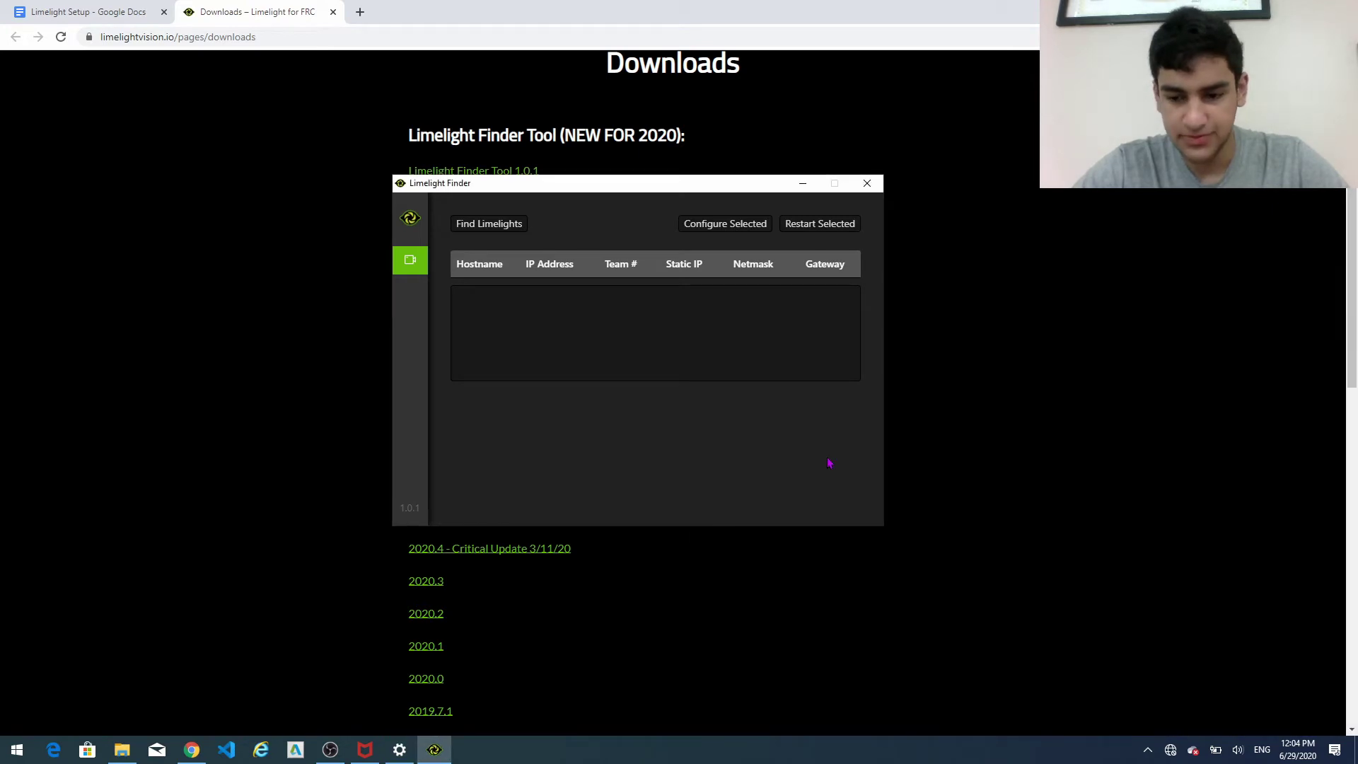
left_click(1170, 750)
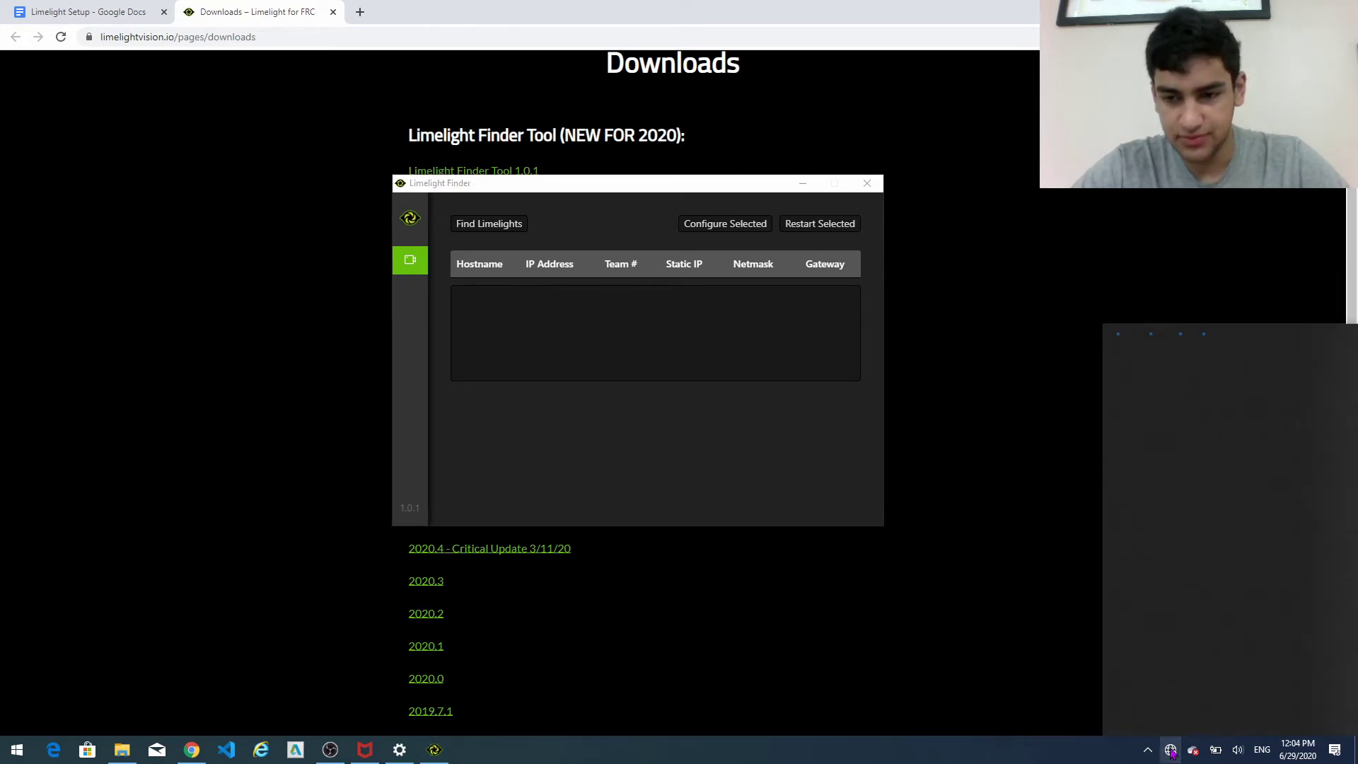
left_click(800, 471)
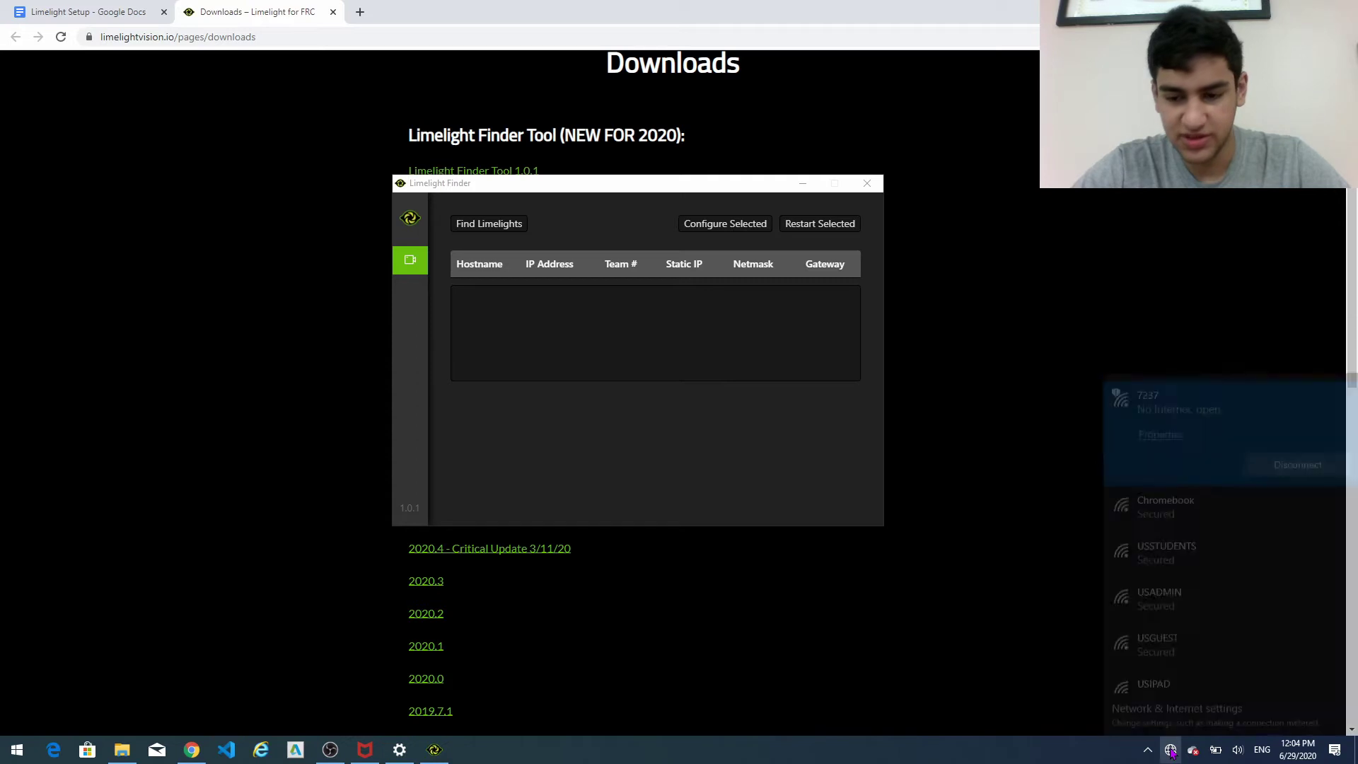
Search for Limelights on the network and open the found camera's configuration page in the browser
left_click(466, 232)
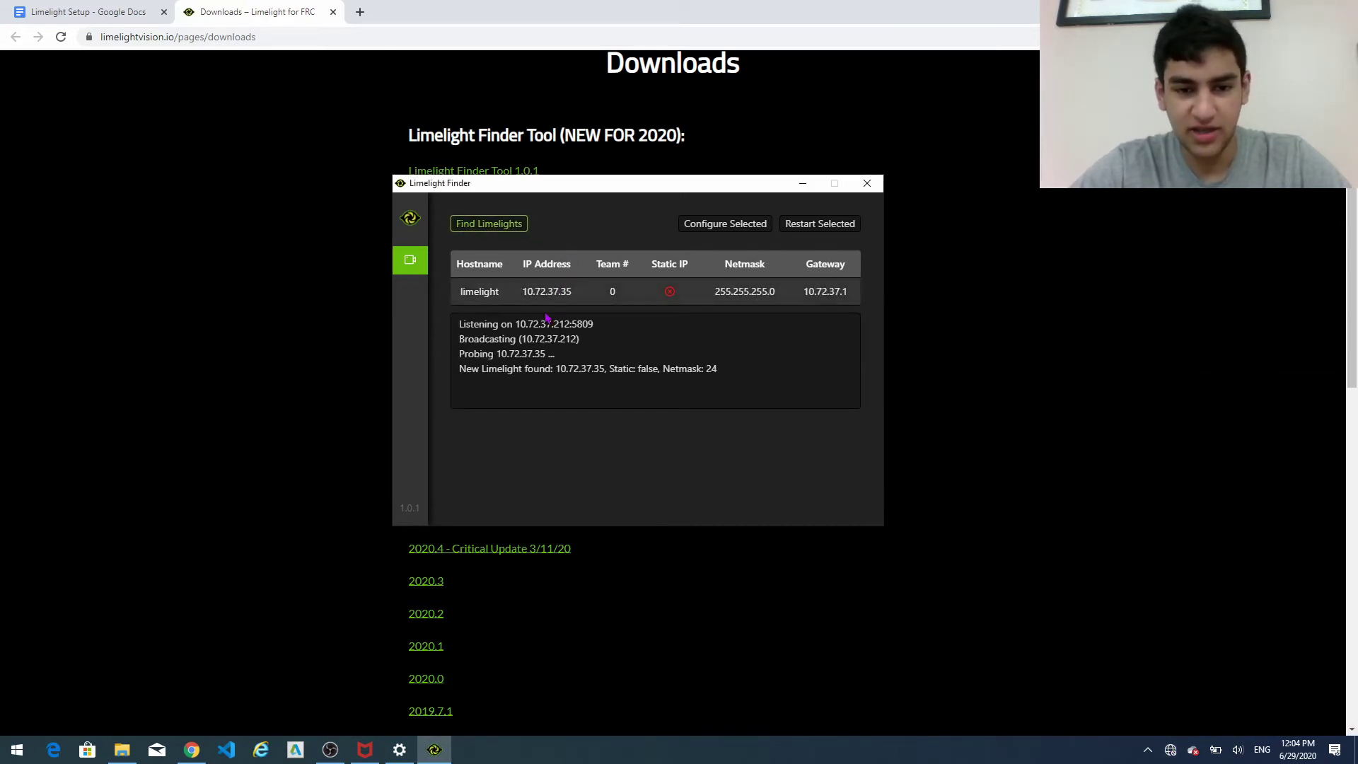
left_click(485, 291)
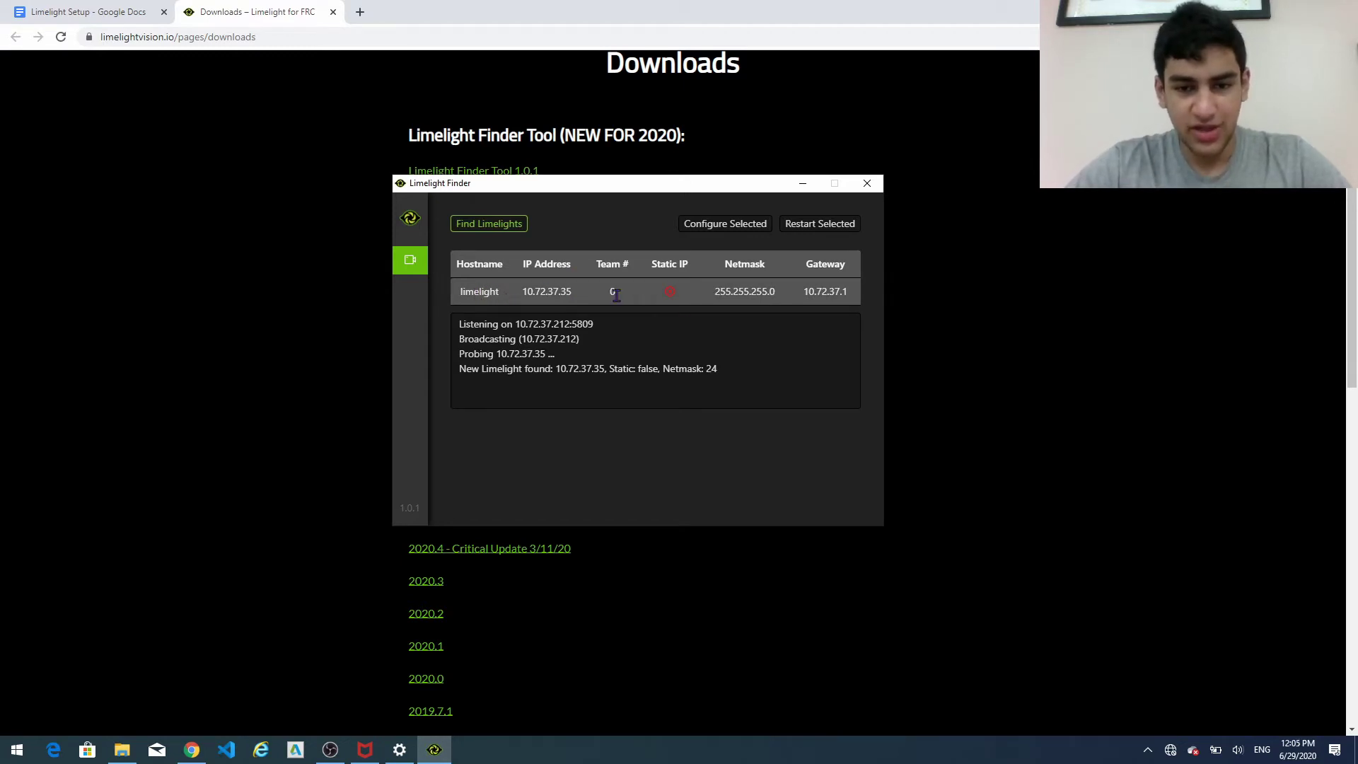
double_click(642, 297)
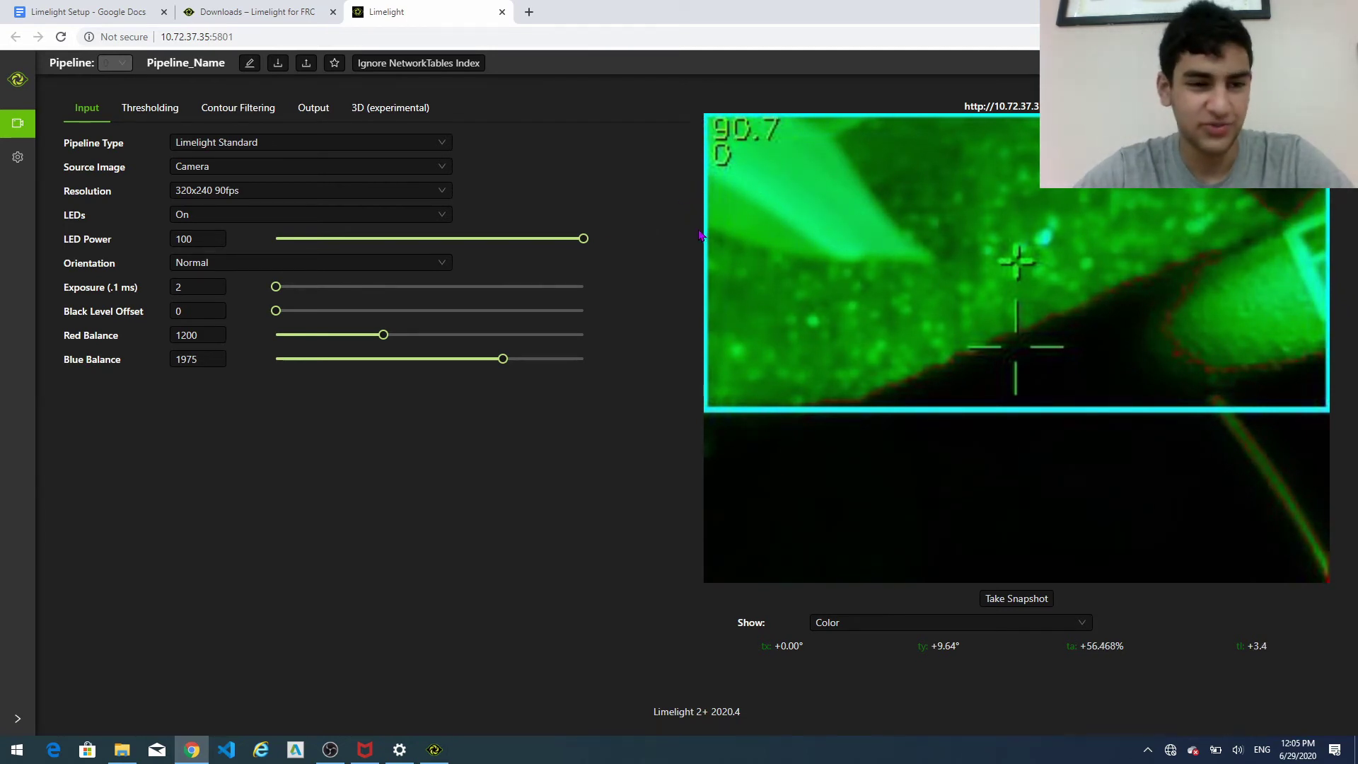
Go back to the Limelight Setup guide and review the Configure Selected instruction and what follows it
left_click(130, 13)
scroll(598, 357, "down", 1)
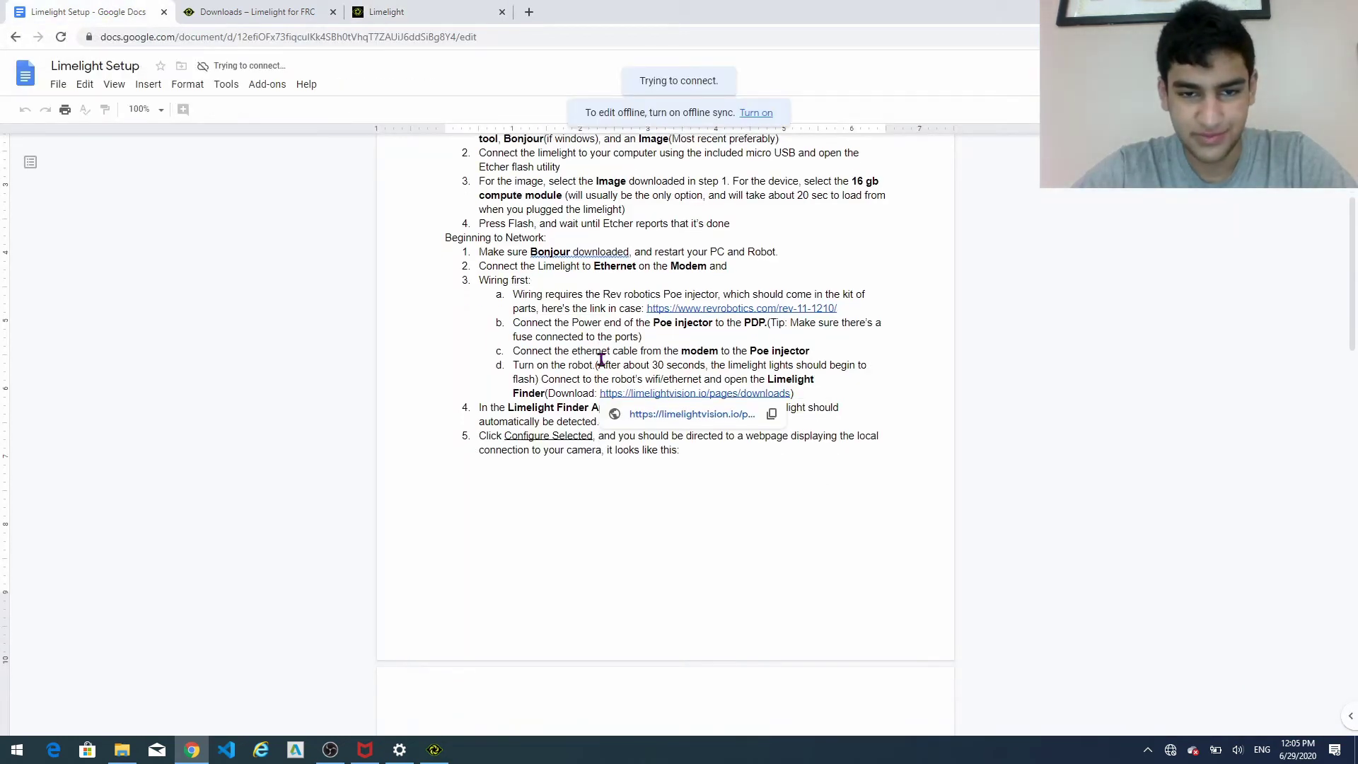
scroll(600, 359, "down", 2)
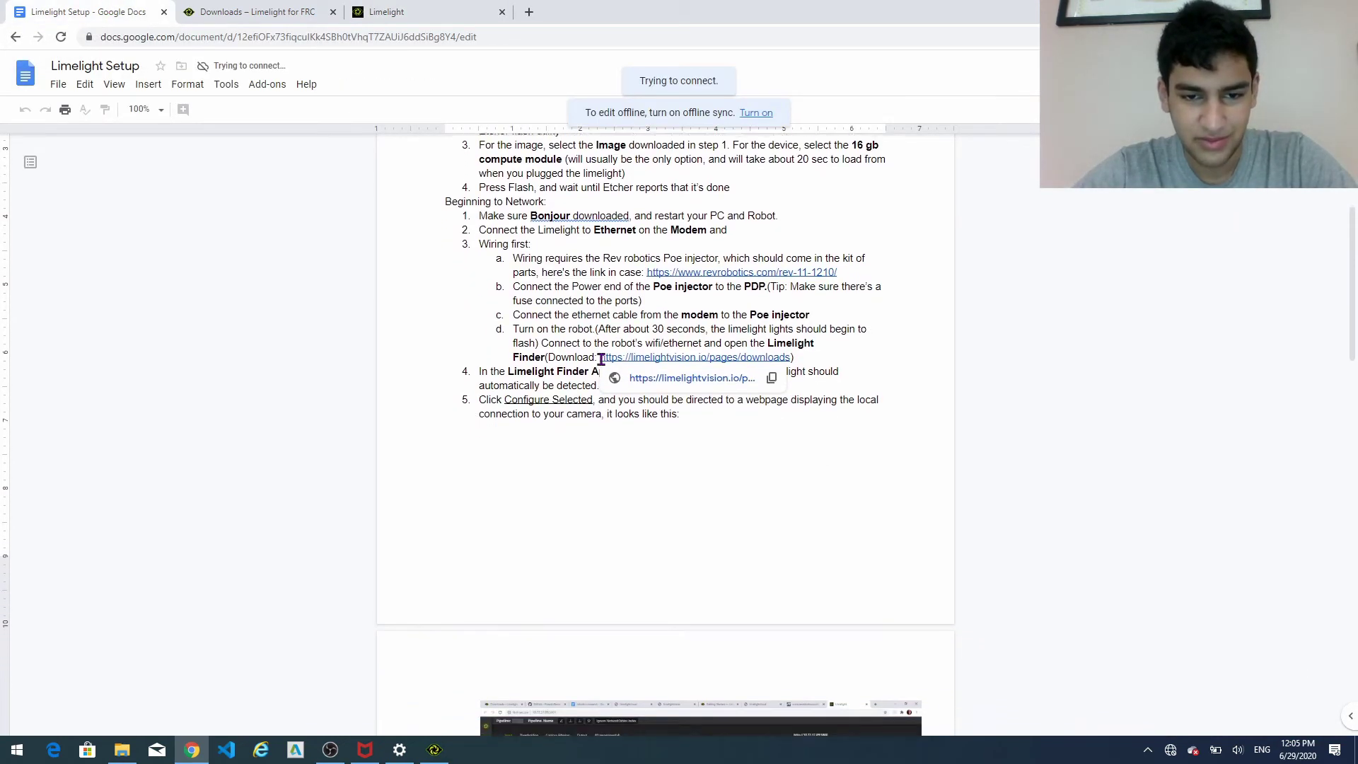
scroll(600, 359, "down", 2)
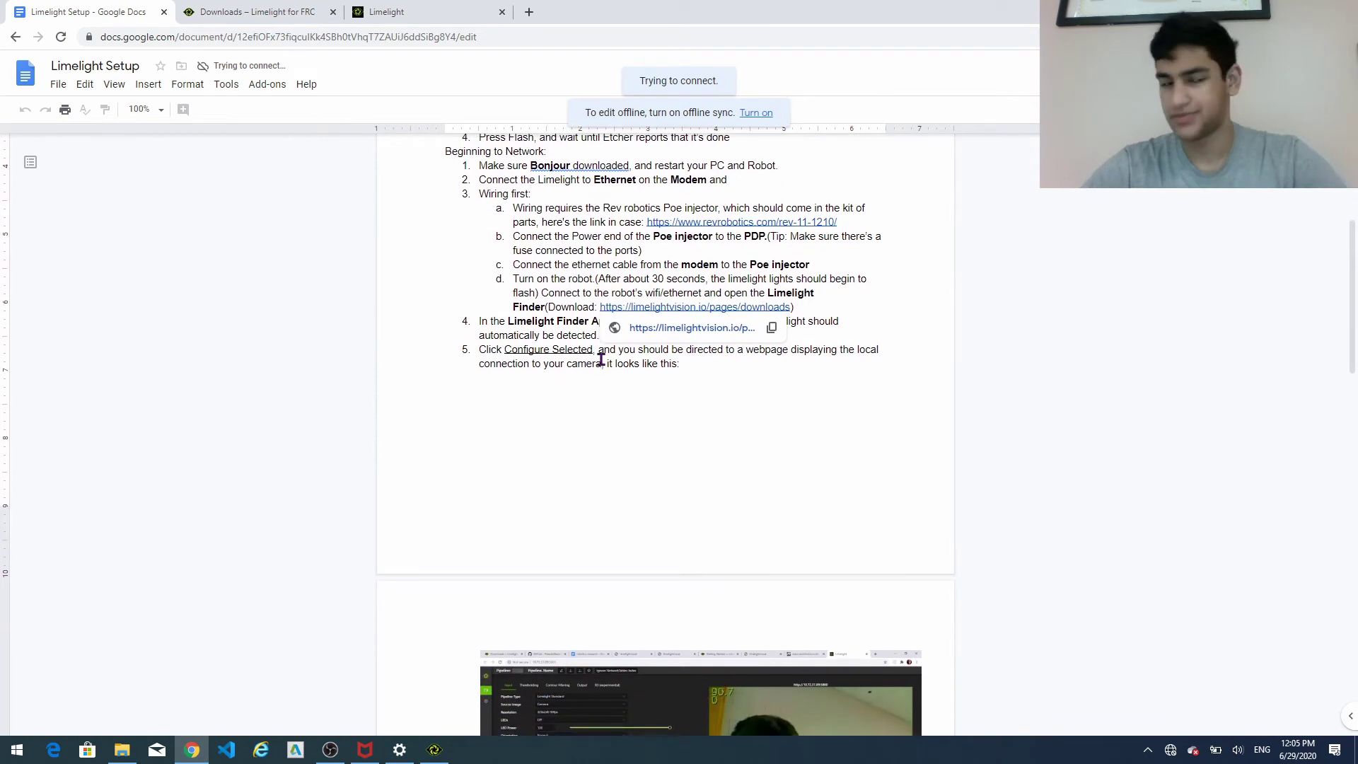
Return to the Limelight configuration page, open its settings and enter 7237 as the team number
left_click(419, 13)
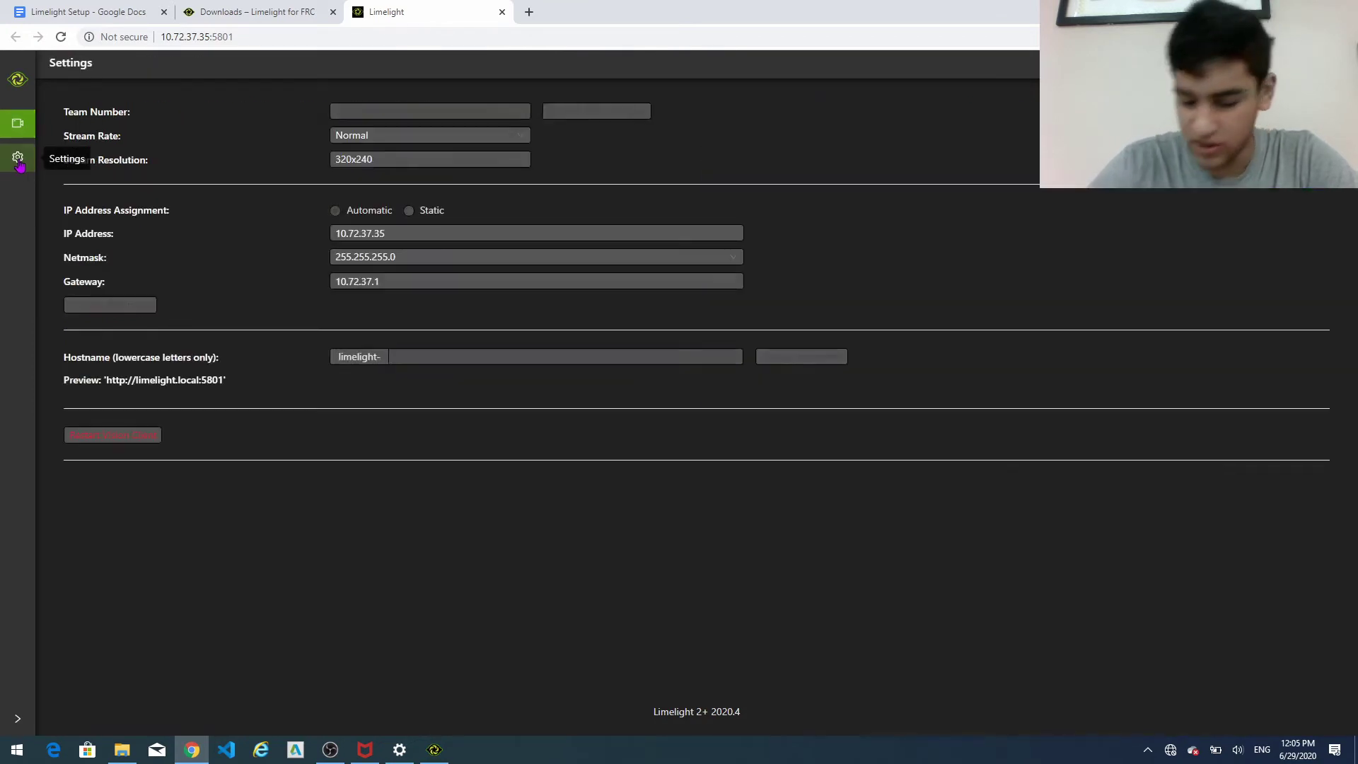
left_click(19, 165)
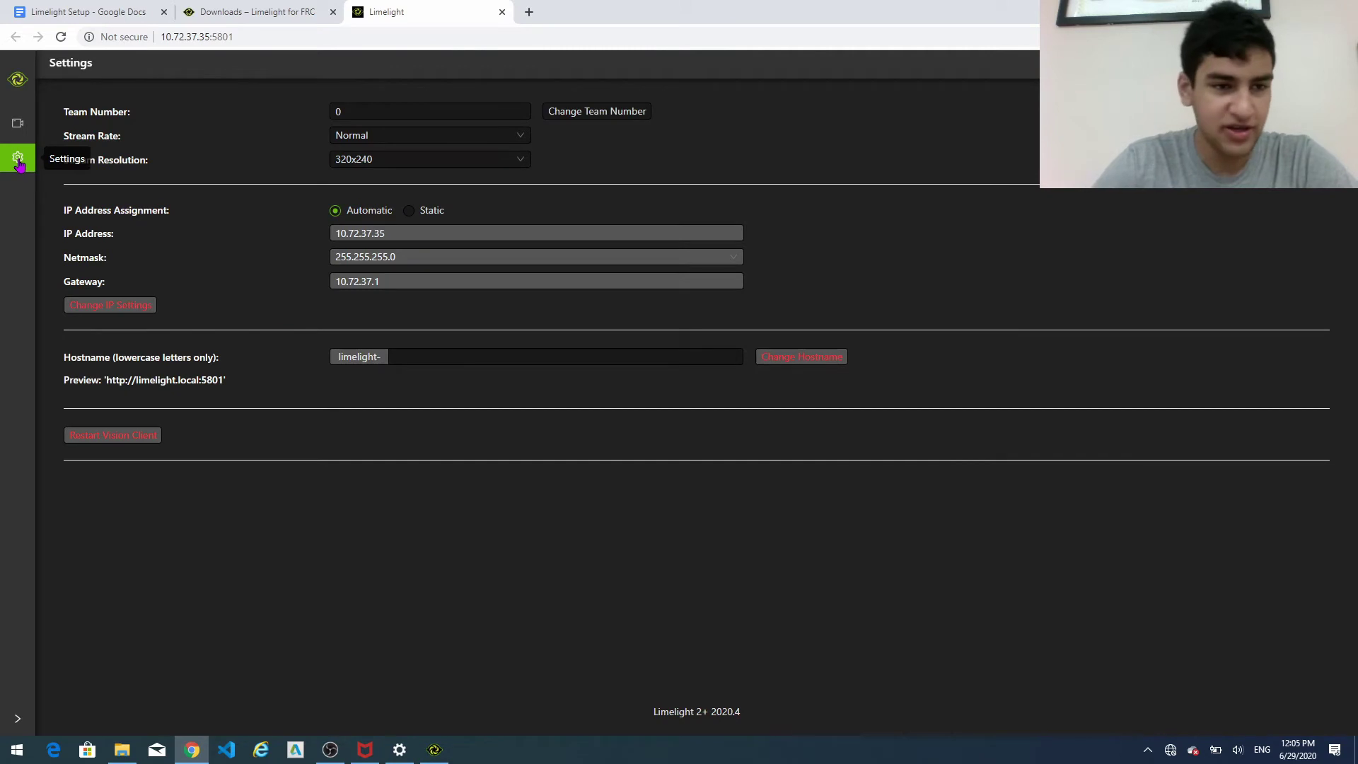
left_click_drag(351, 112, 200, 108)
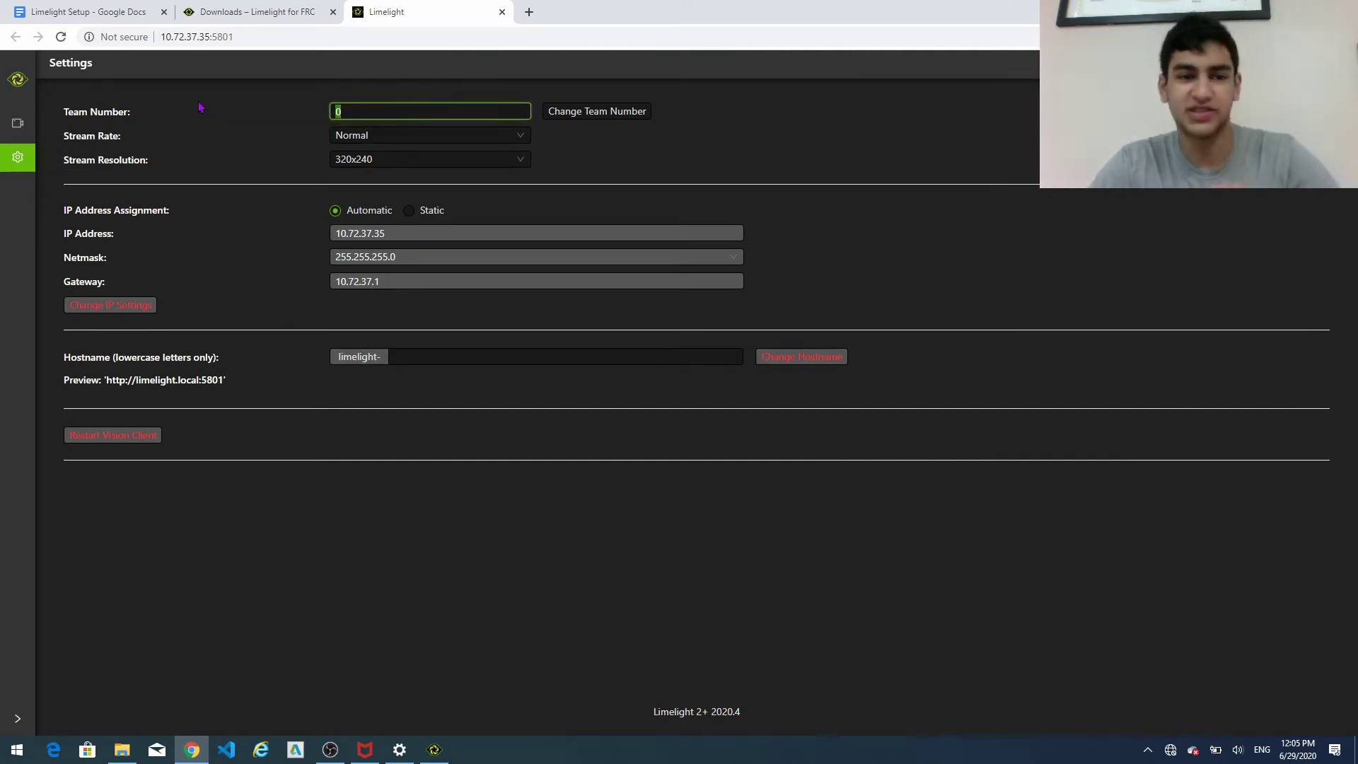
type("7237")
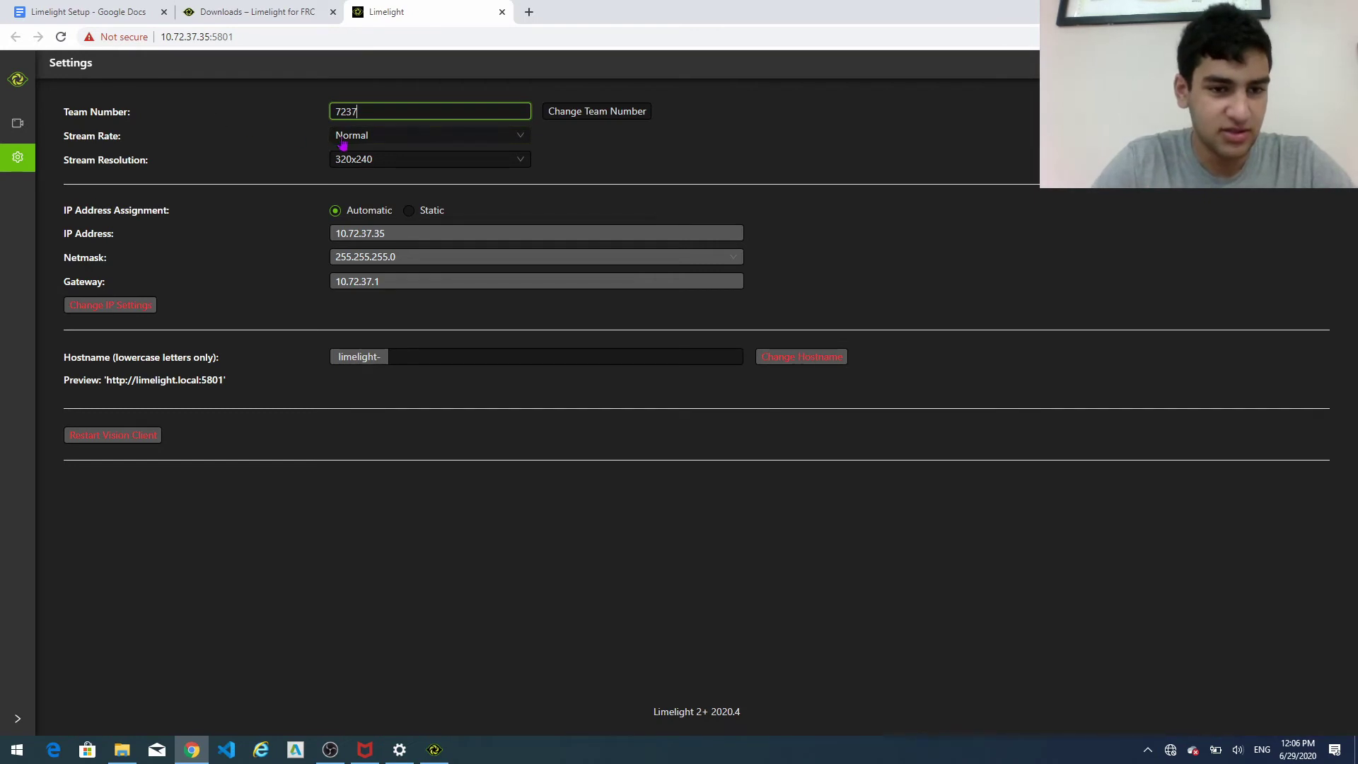
left_click(371, 221)
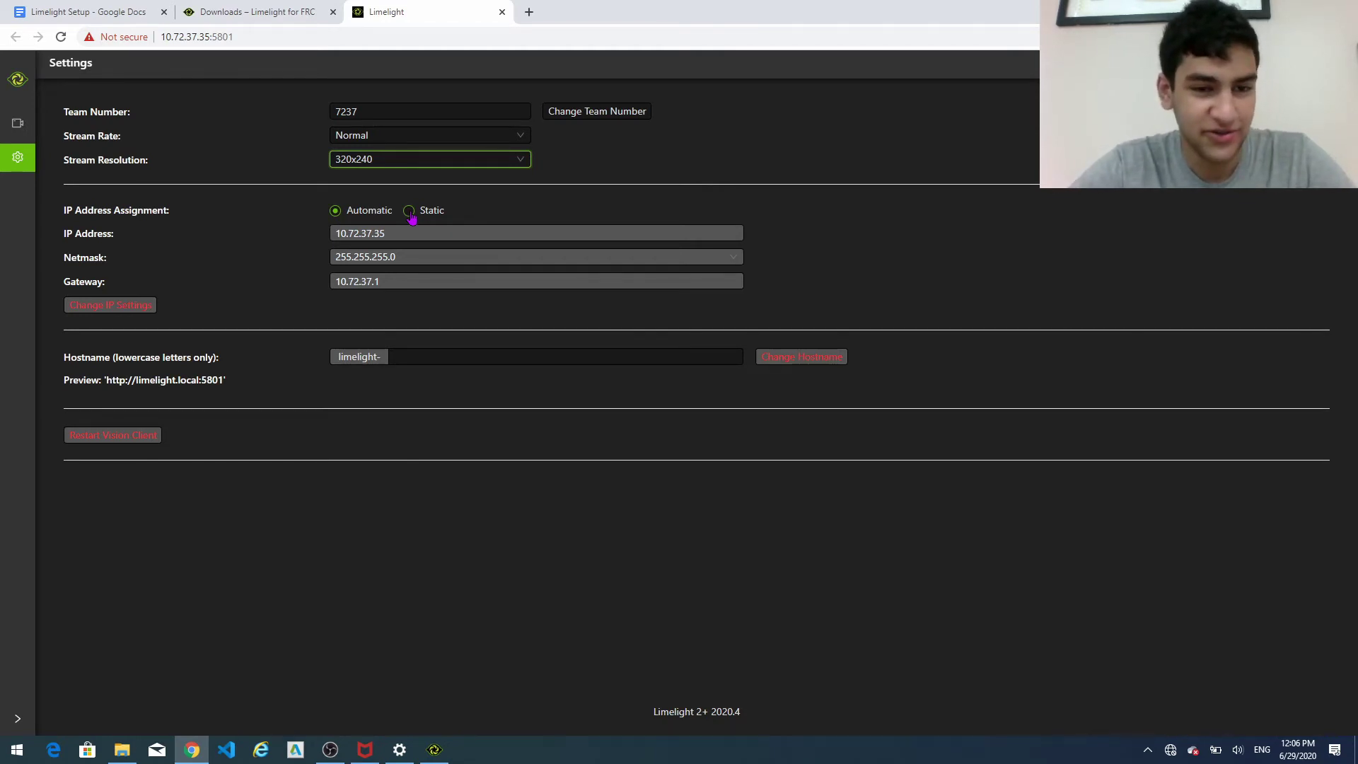
Switch the IP address assignment to Static and enter the IP address in placeholder form as 10.TE.AM.11
left_click(408, 214)
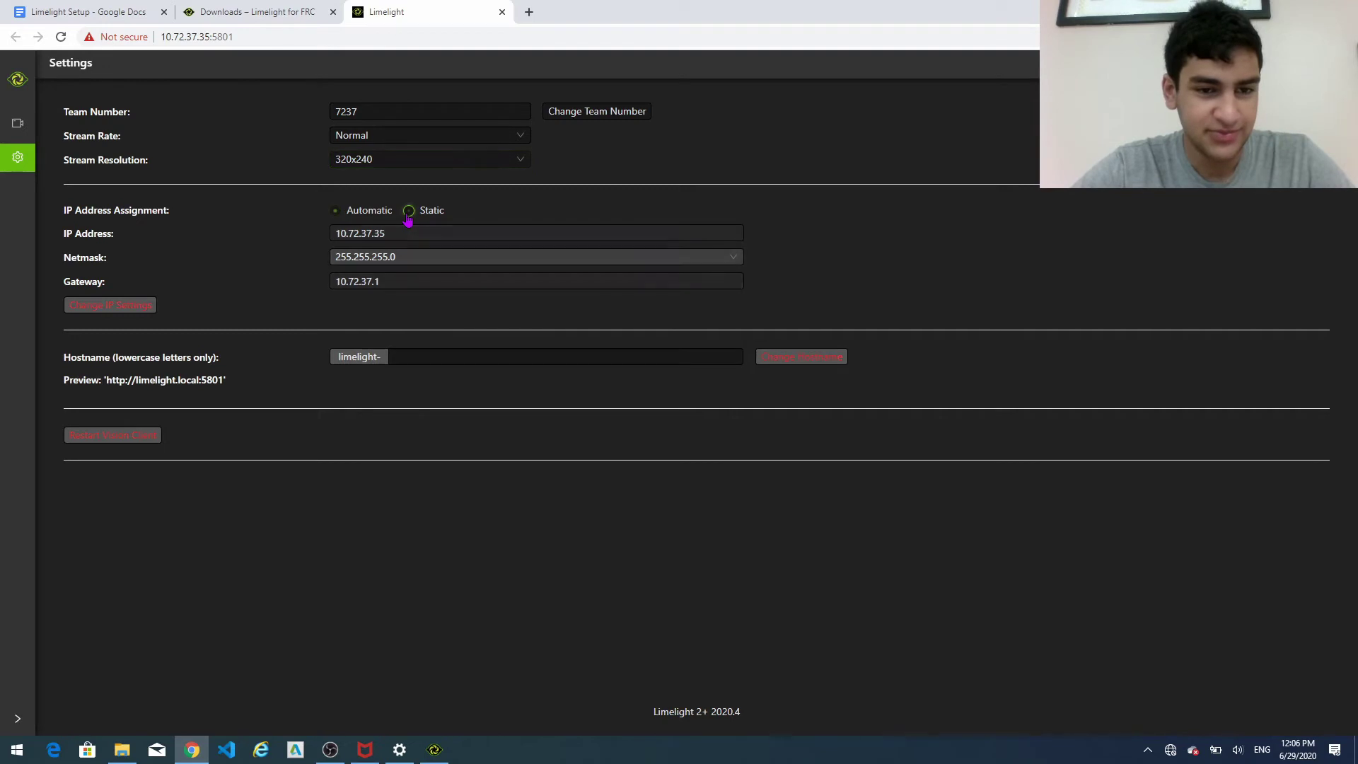
left_click(403, 228)
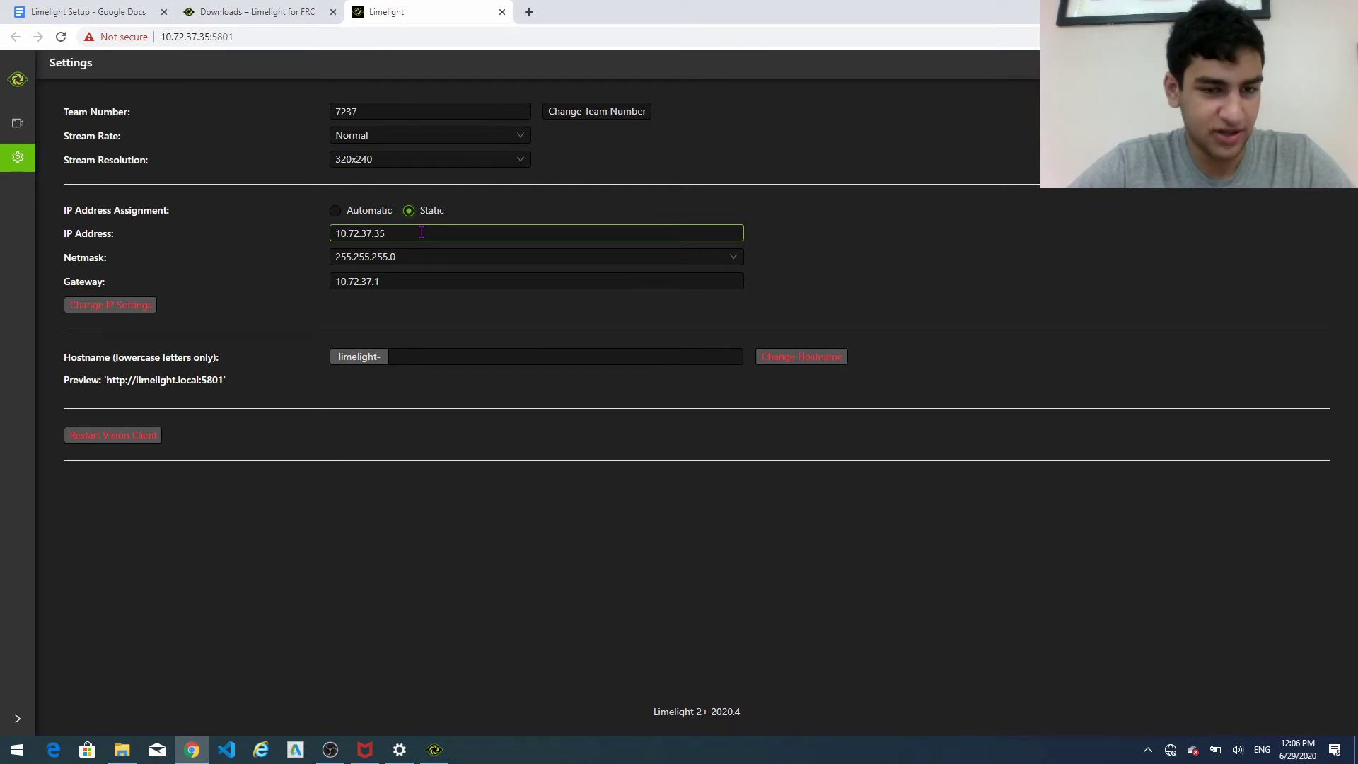
left_click_drag(421, 233, 257, 251)
type("10")
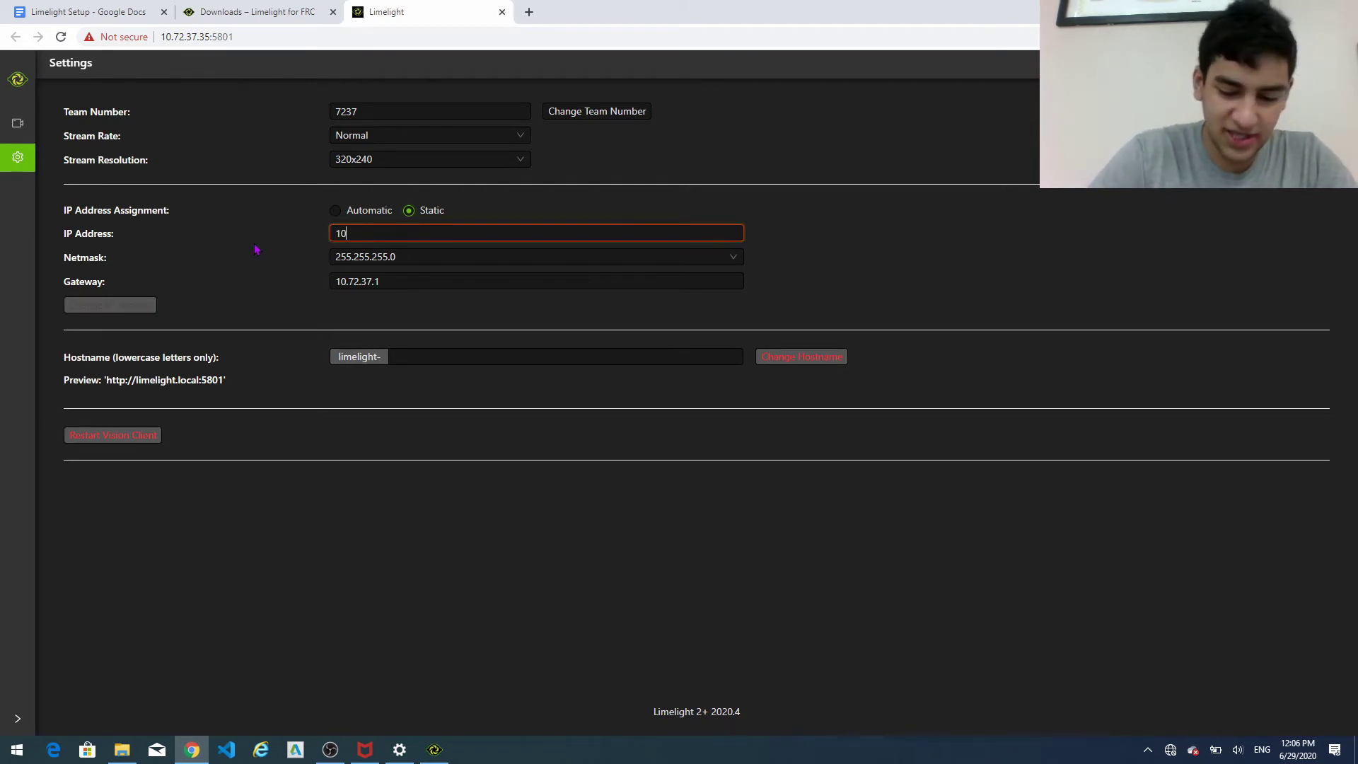
type(".7")
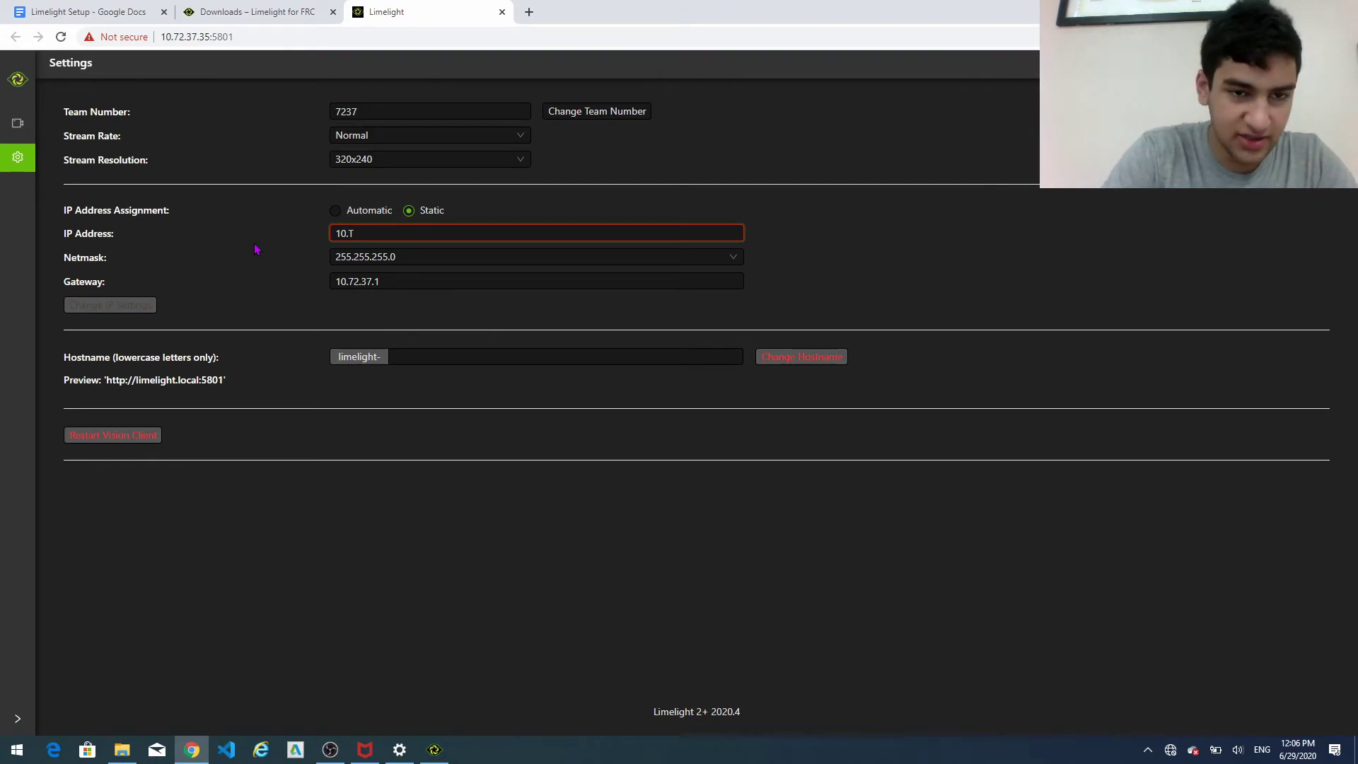
type("2")
type(".3")
type("7.")
type("11")
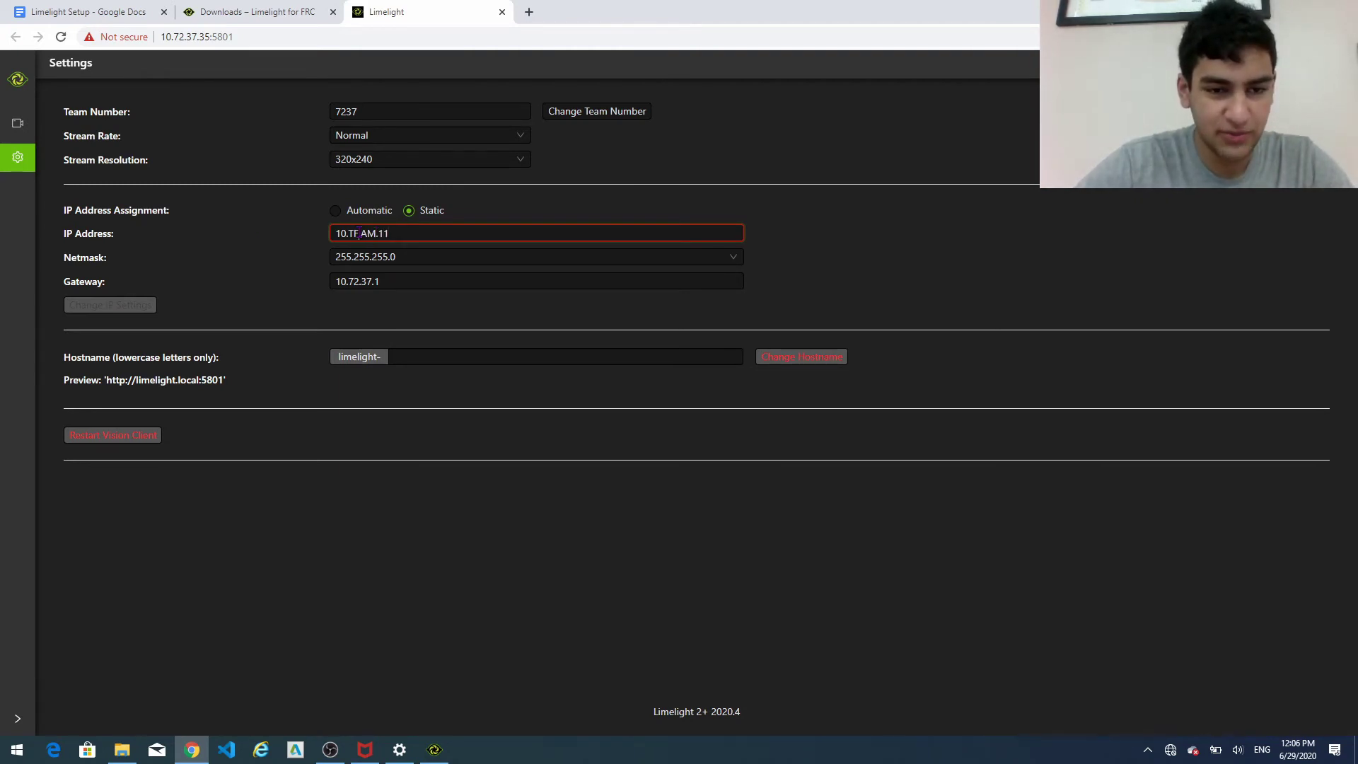
Replace TE with 72 and AM with 37 in the IP address so it reads 10.72.37.11
left_click_drag(358, 233, 348, 233)
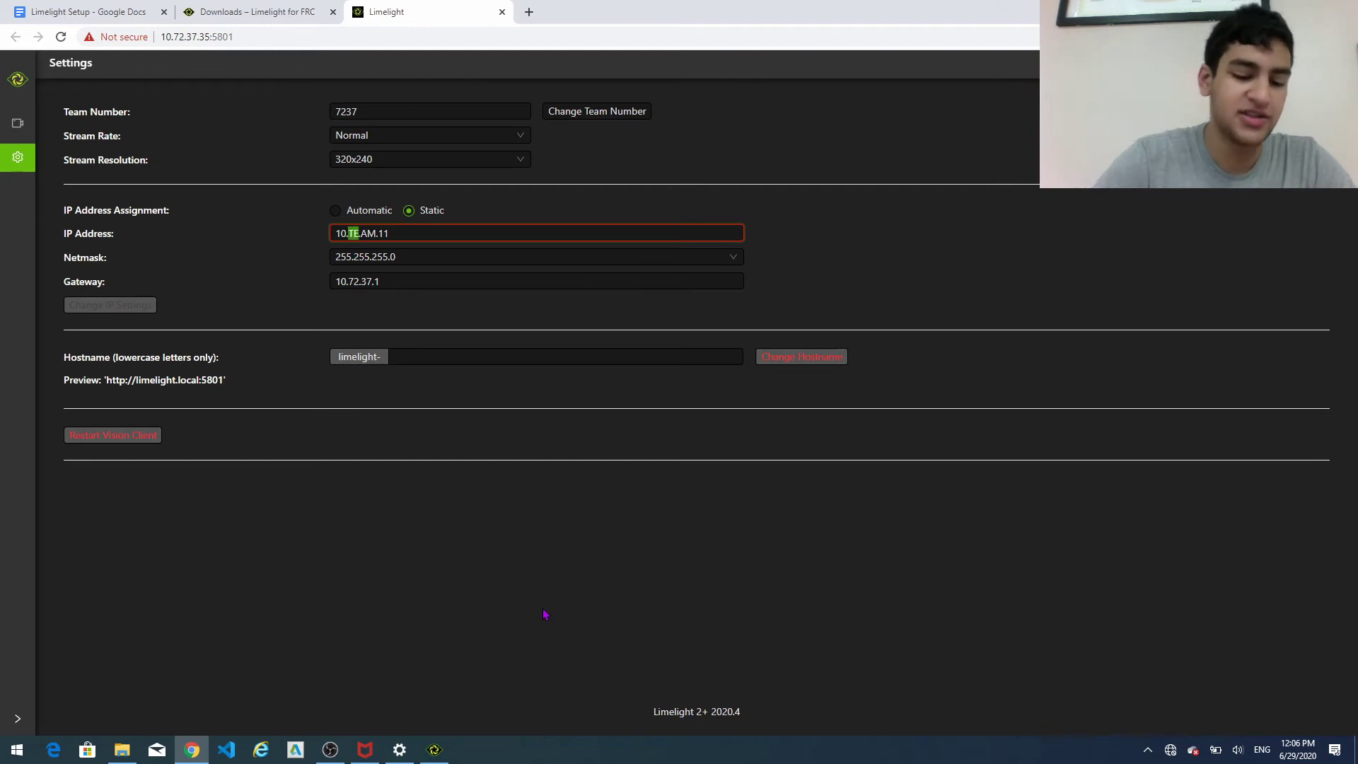
type("72")
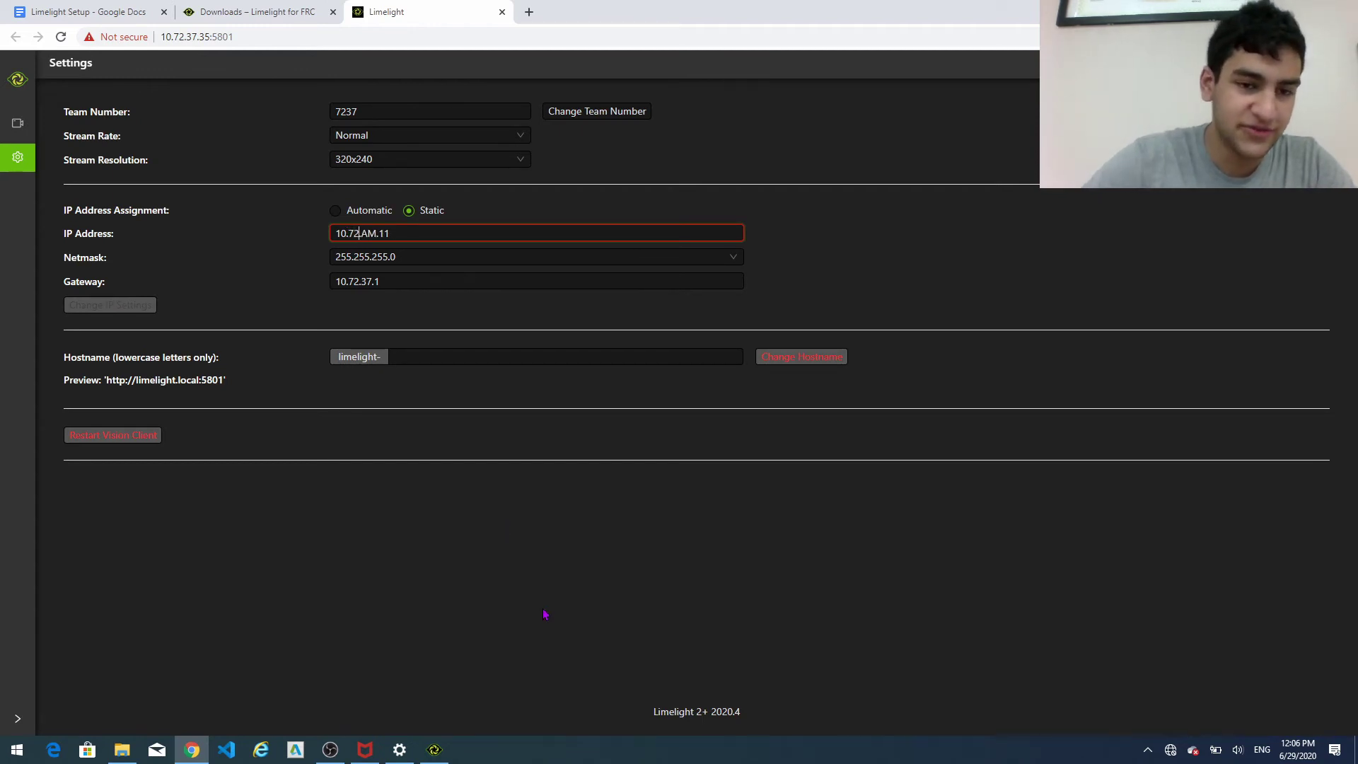
left_click_drag(377, 233, 361, 234)
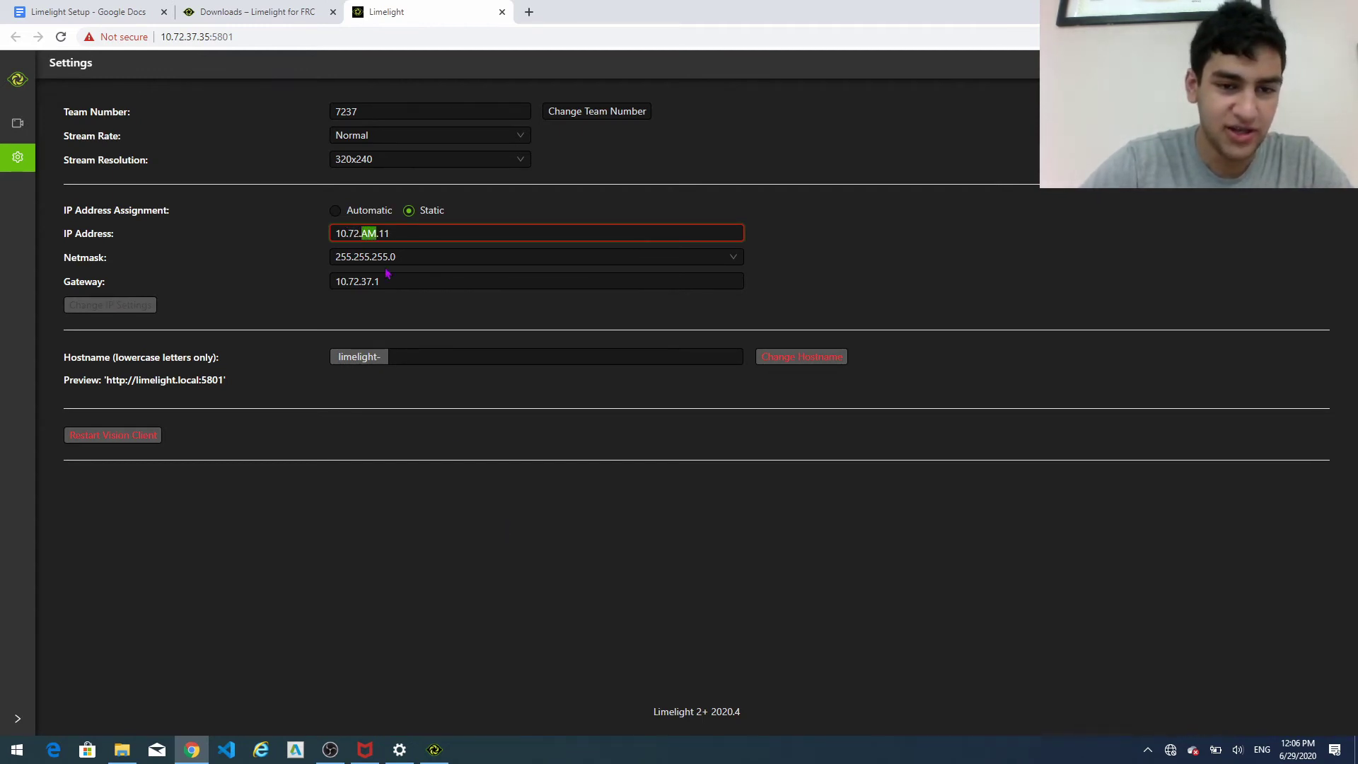
type("37")
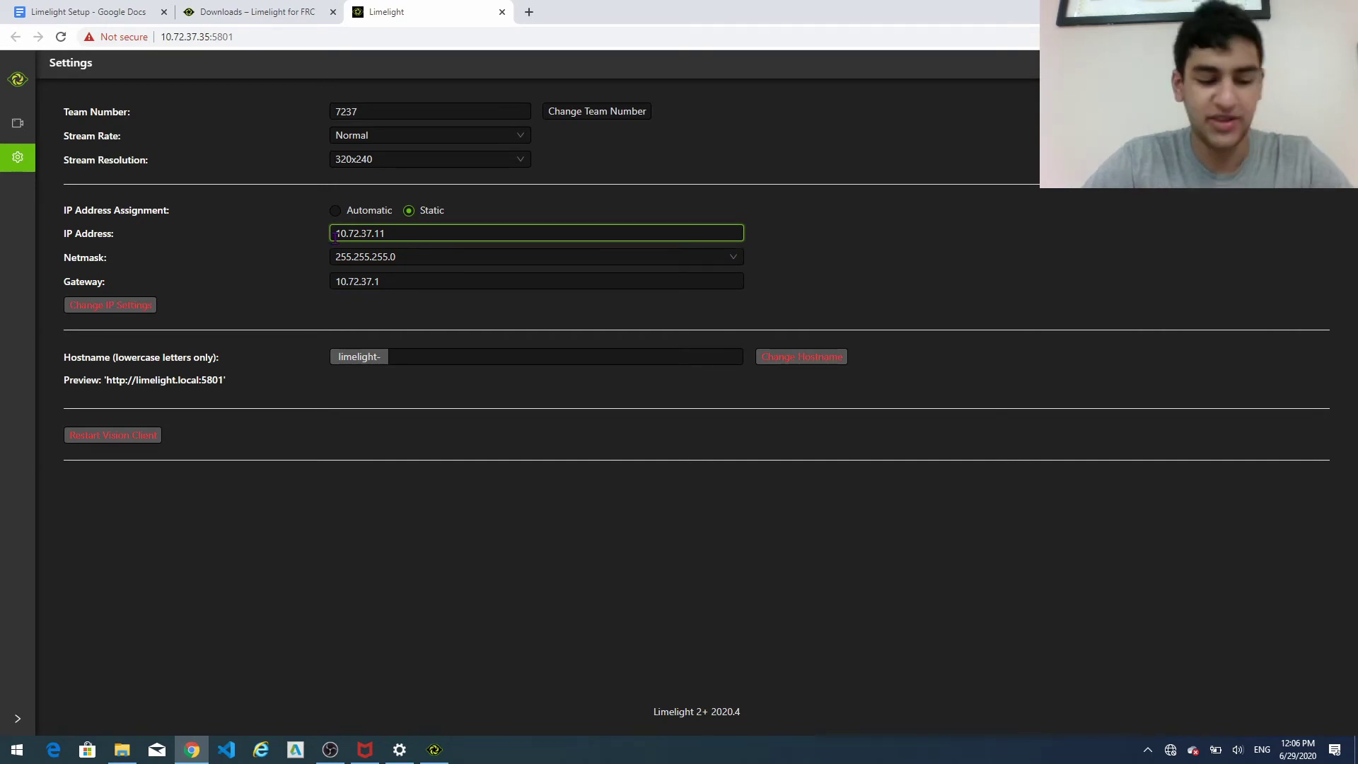
Rewrite the gateway address in placeholder form as 10.TE.AM.1
left_click(343, 278)
double_click(345, 278)
key("End")
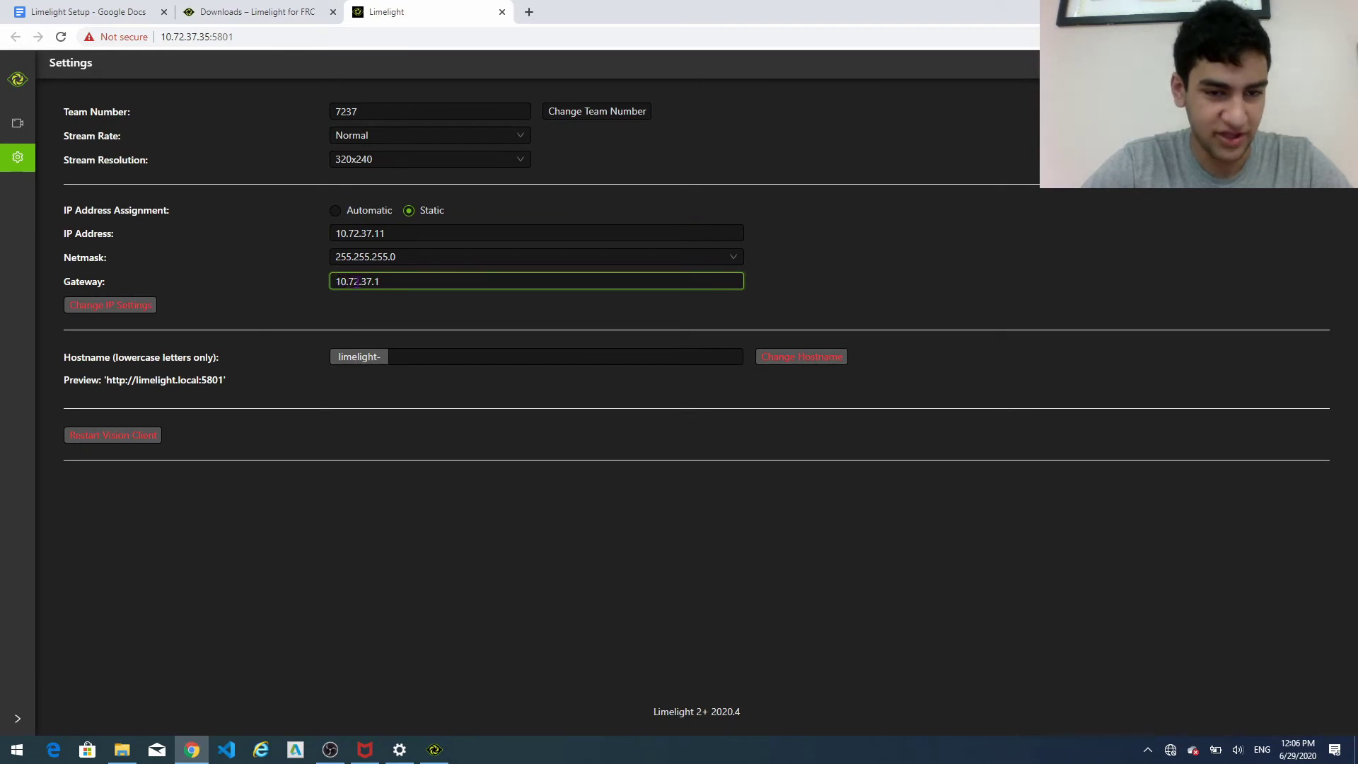
left_click(358, 280)
key("BackSpace")
key("BackSpace")
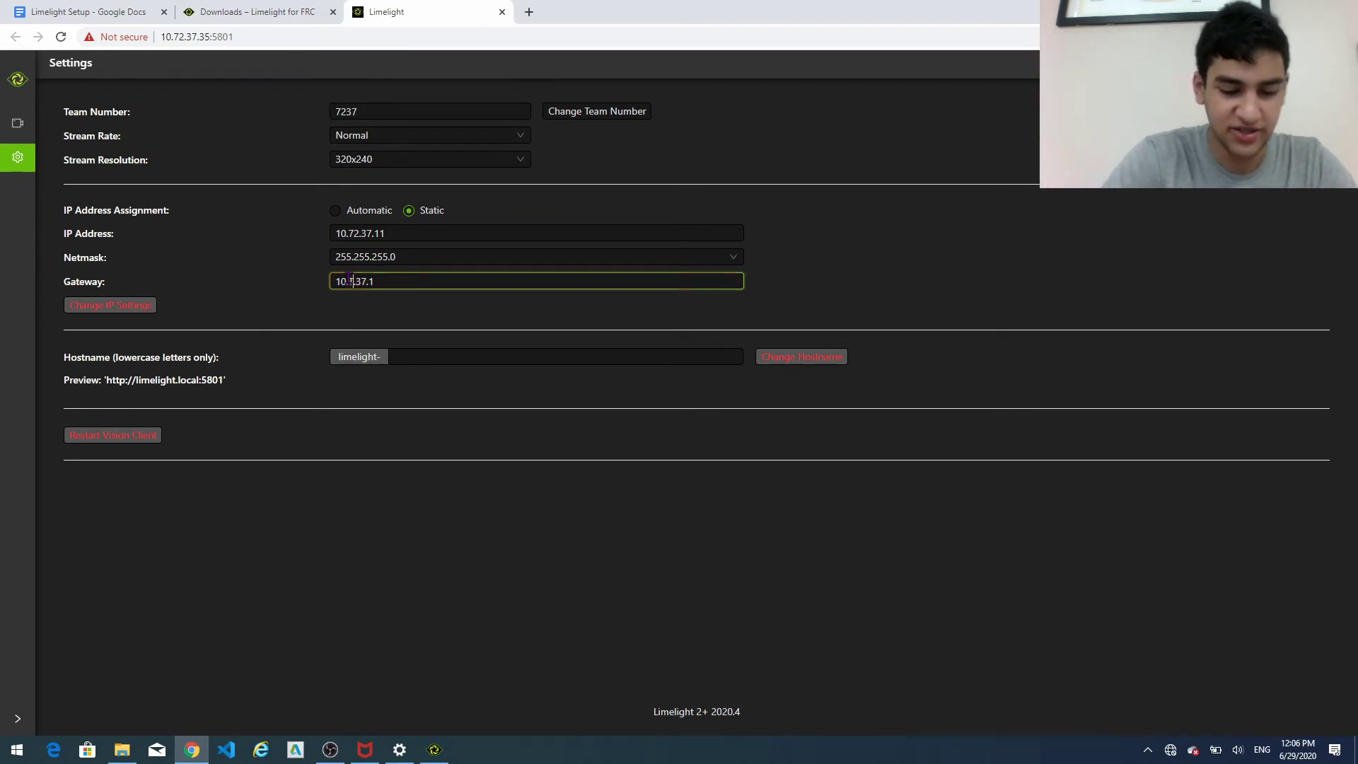
type("TE")
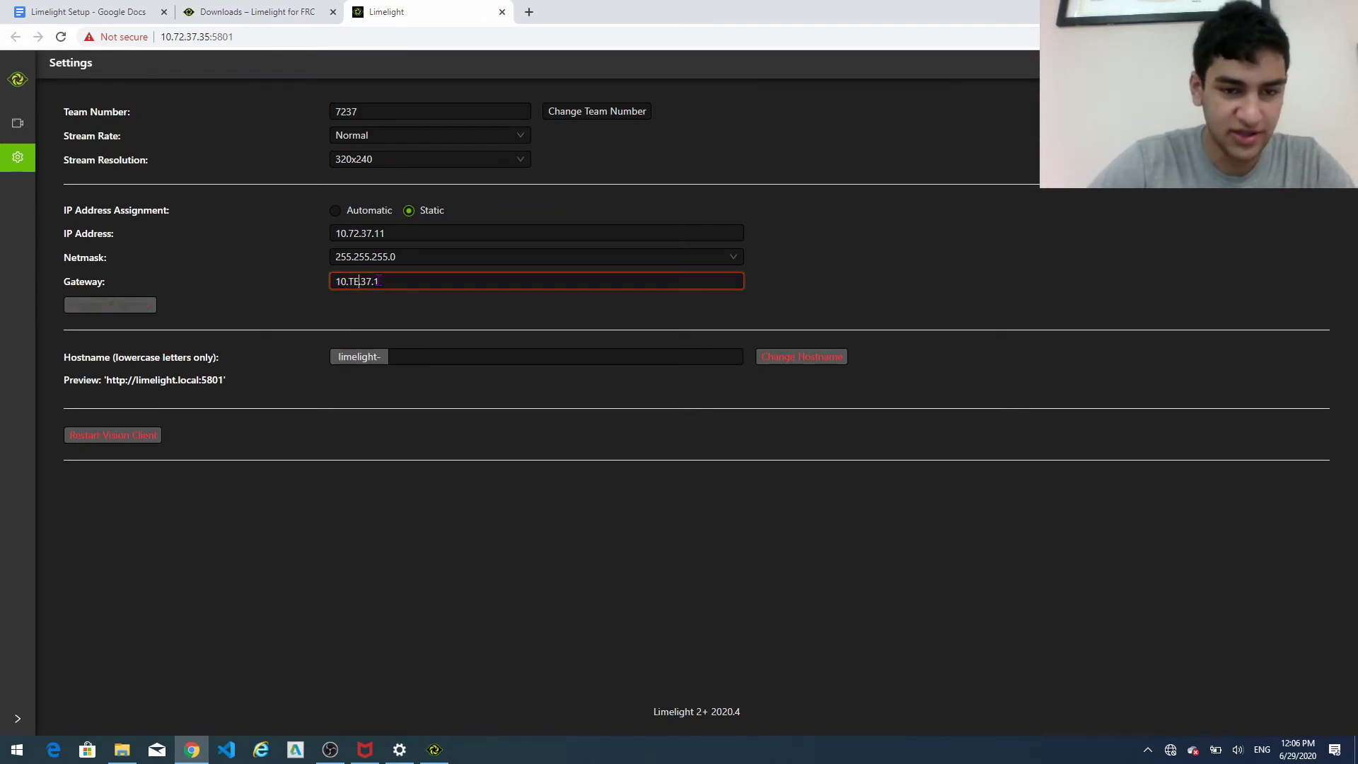
left_click_drag(371, 280, 360, 281)
type("AM")
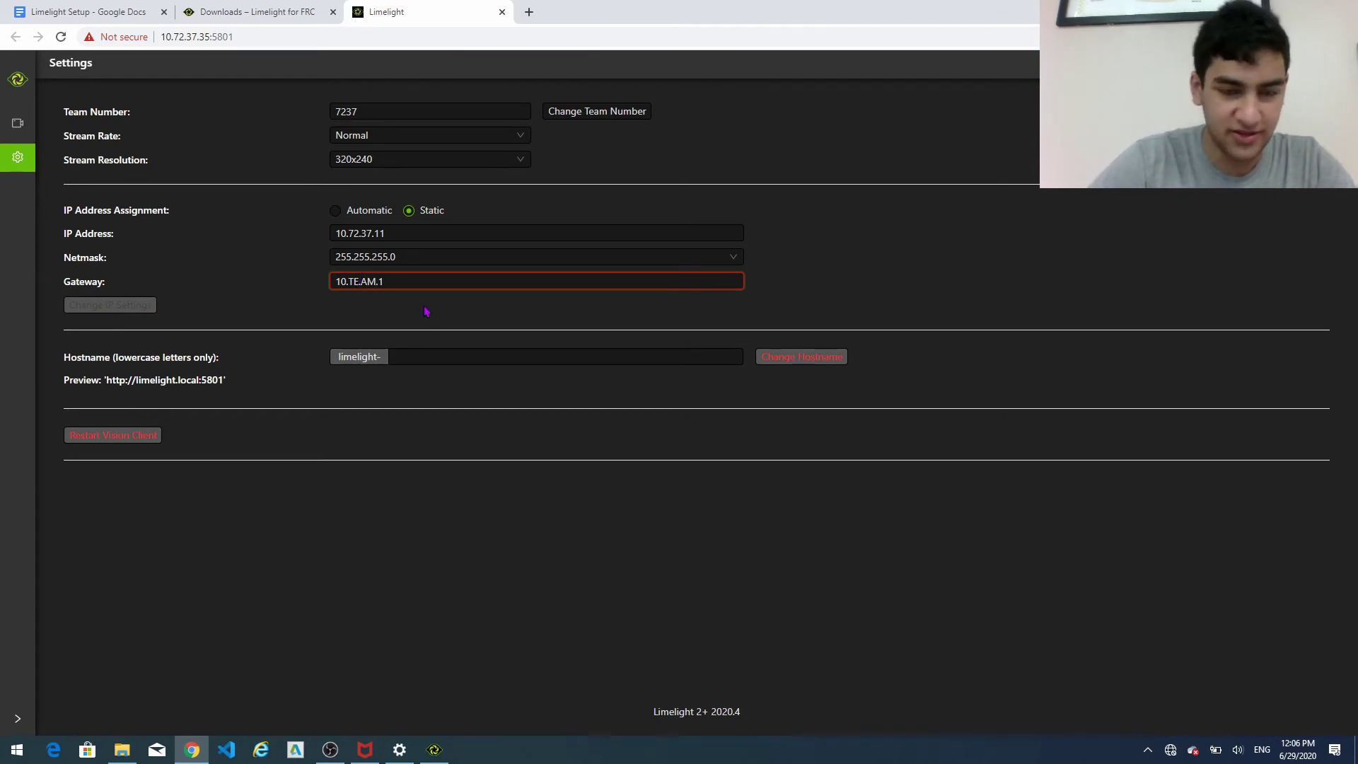
Replace the team placeholder in the gateway with the team digits so it reads 10.72.37.1
key("BackSpace")
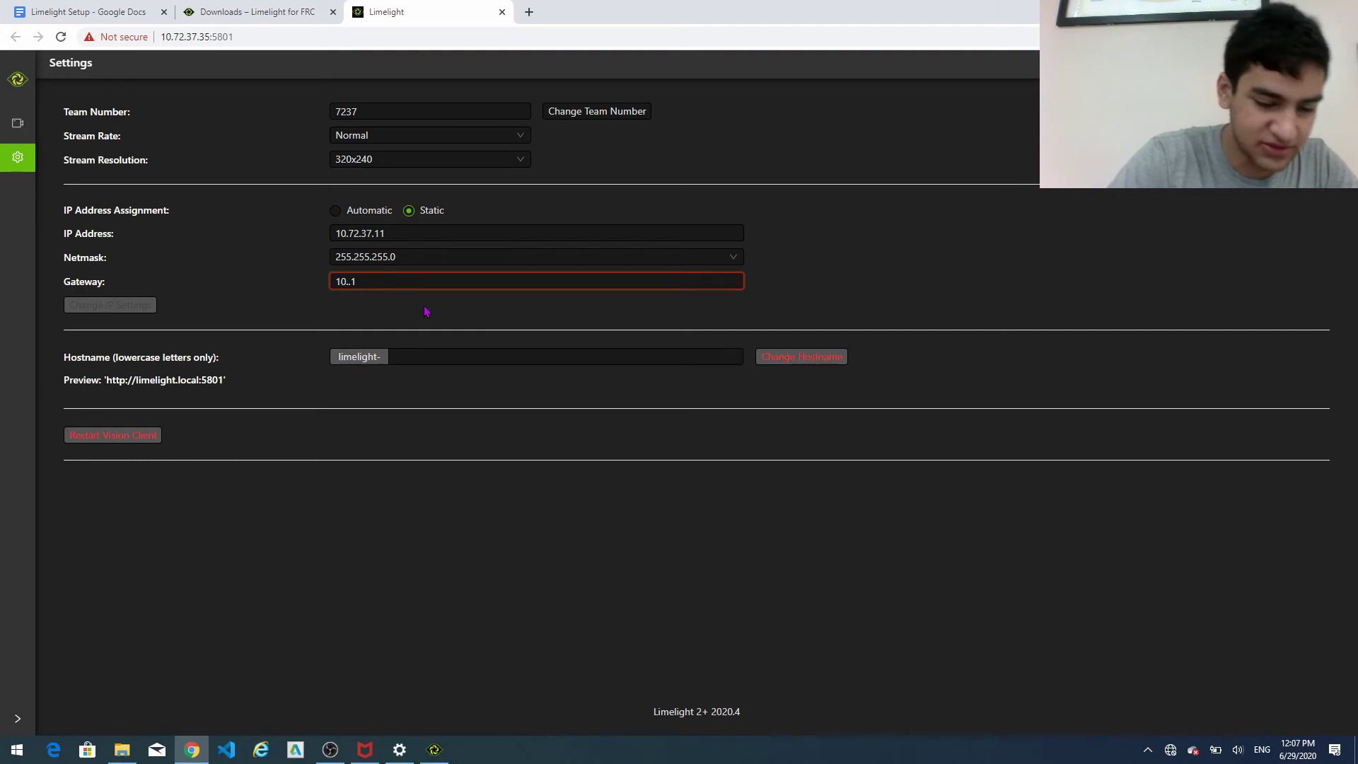
type("72.3")
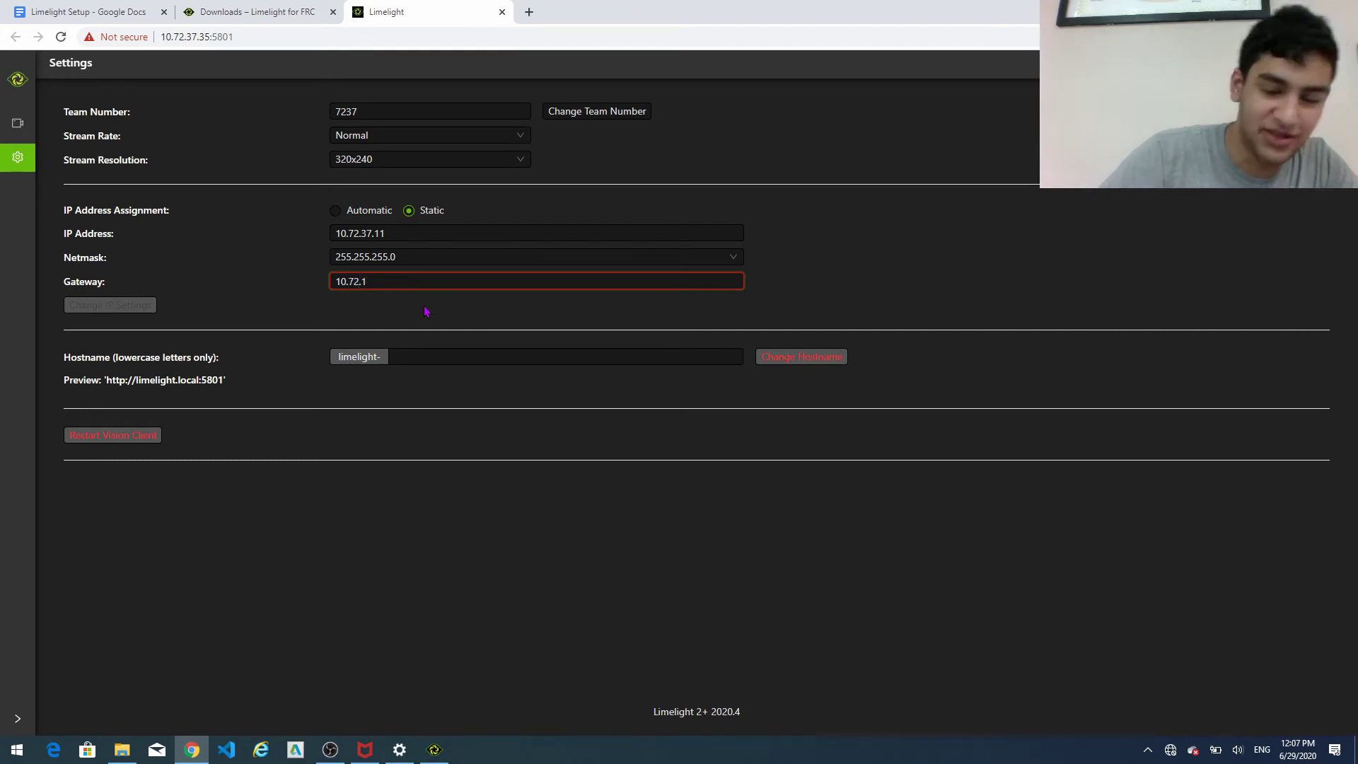
type("7.")
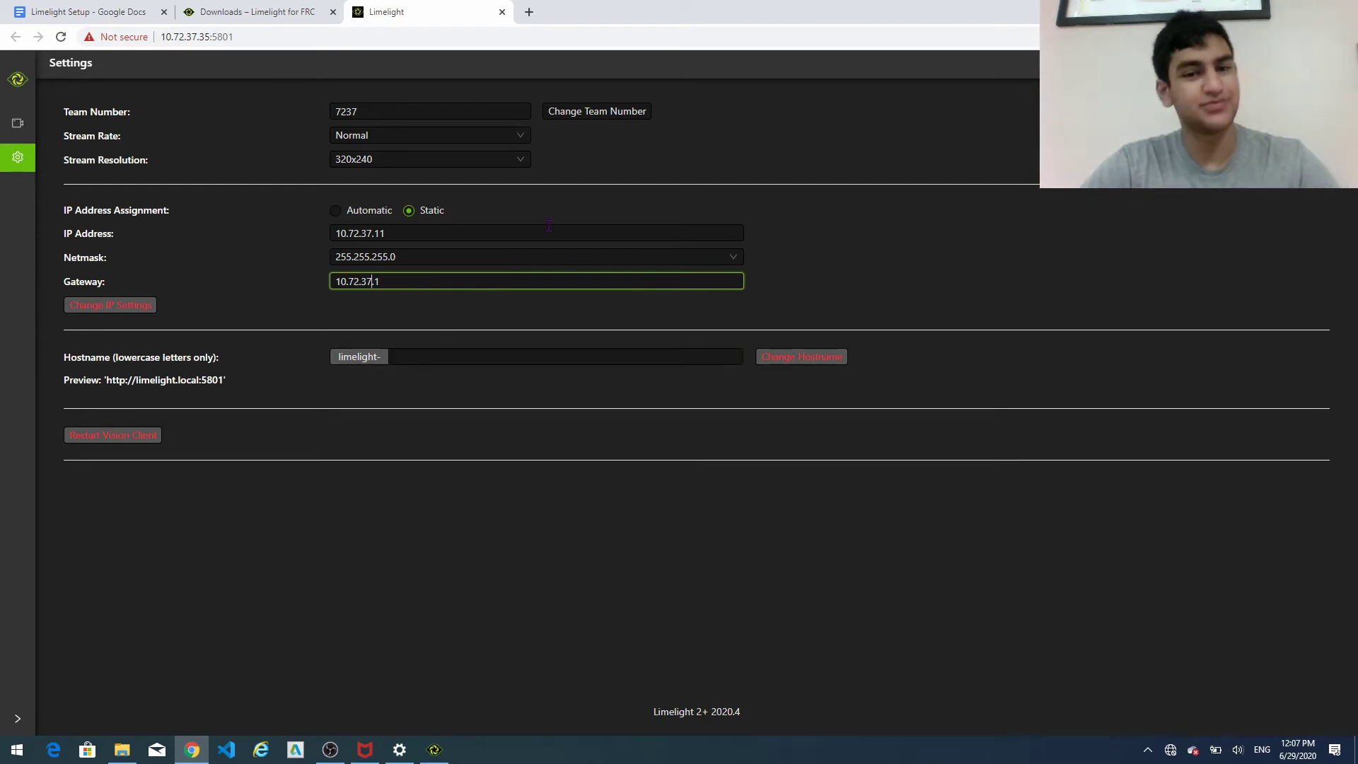
Apply the new team number and the static IP settings to the Limelight
left_click(598, 115)
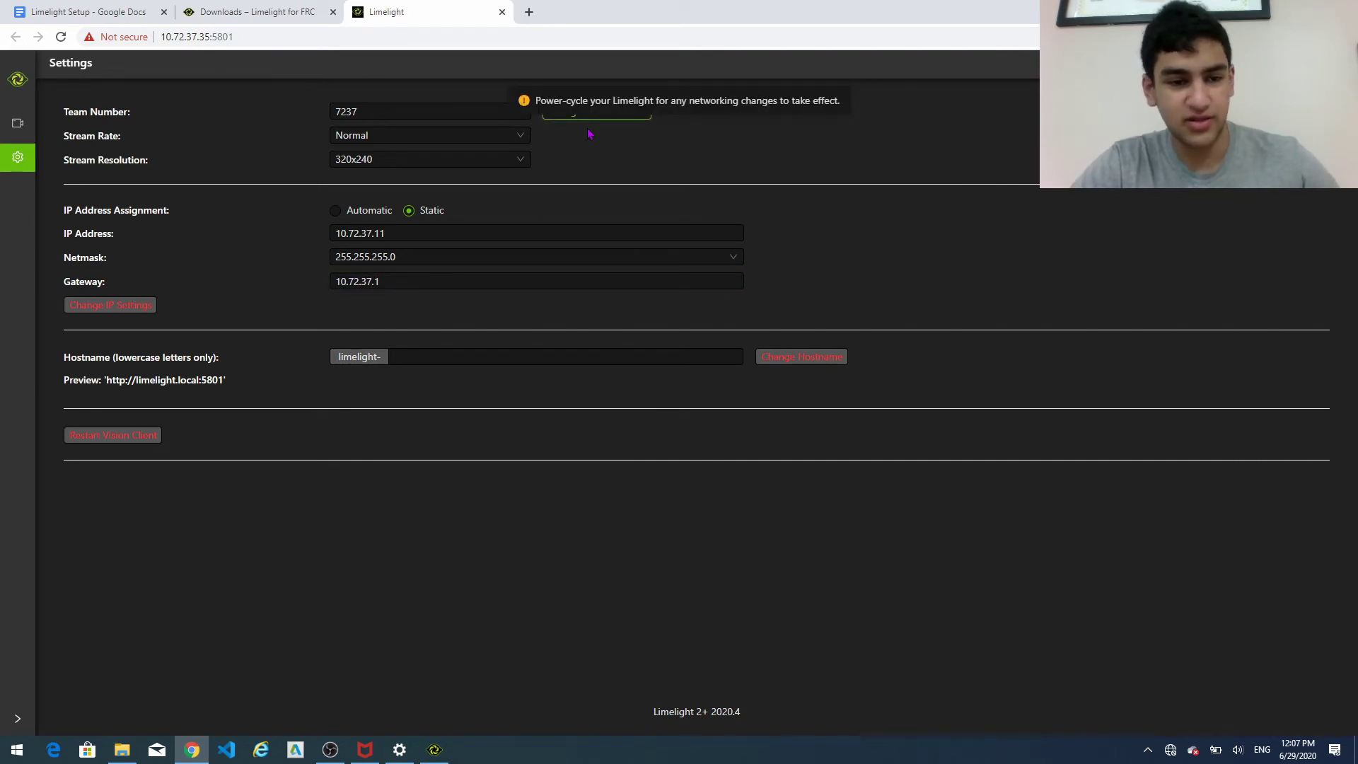
left_click(126, 314)
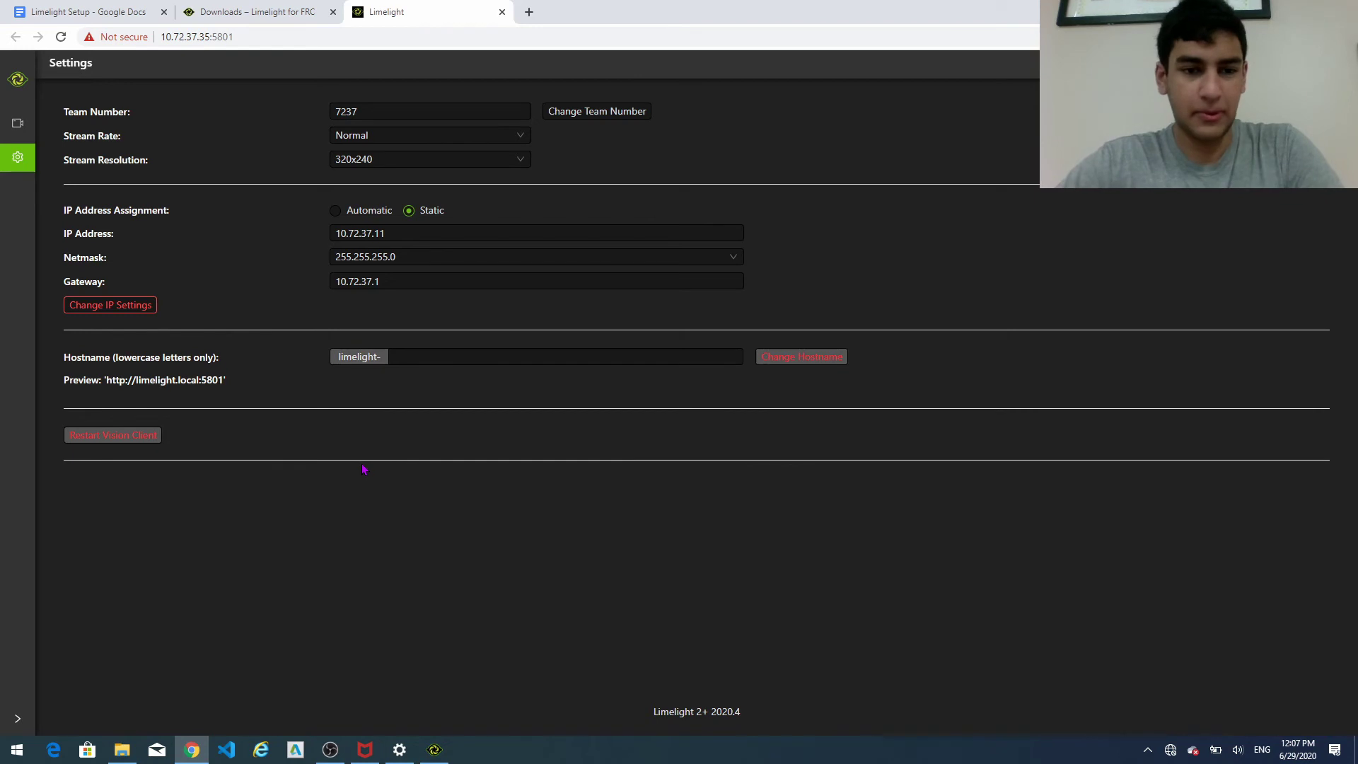
left_click(327, 748)
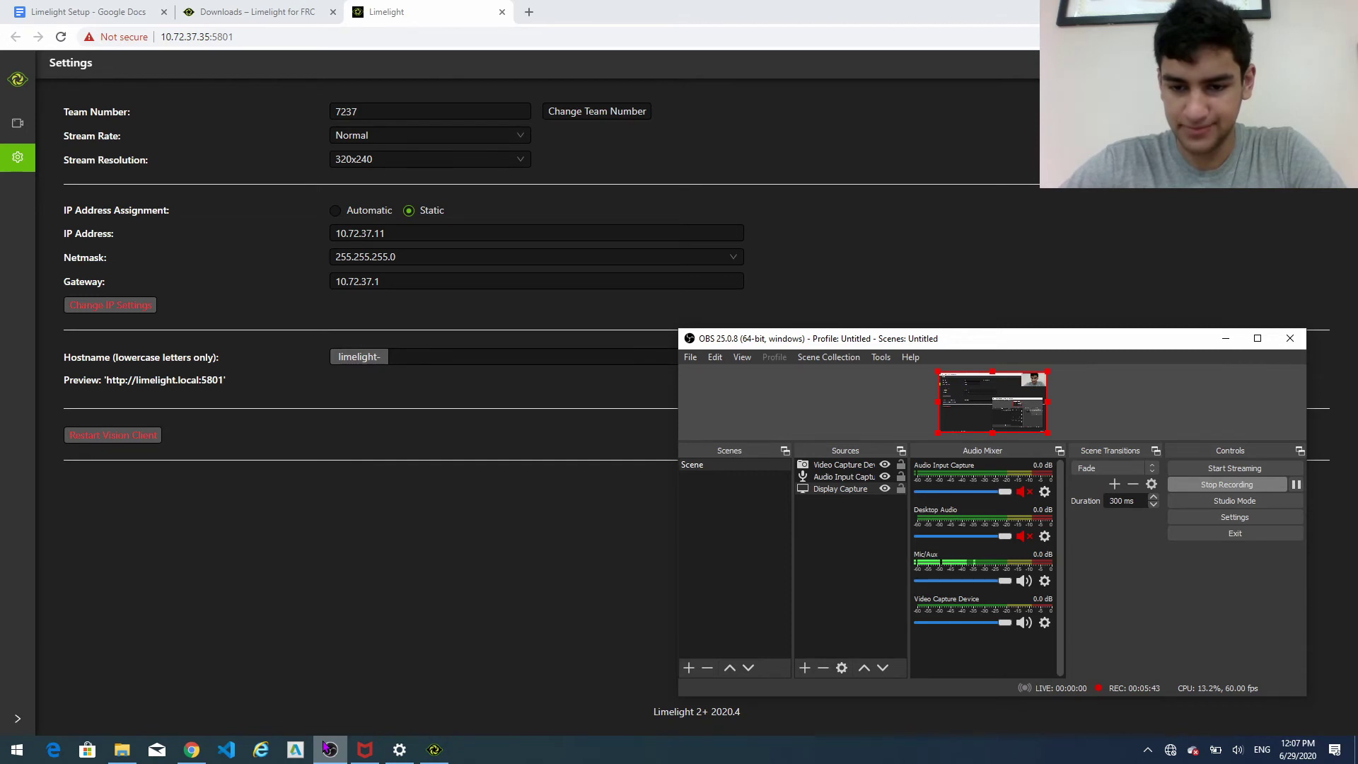
left_click(327, 748)
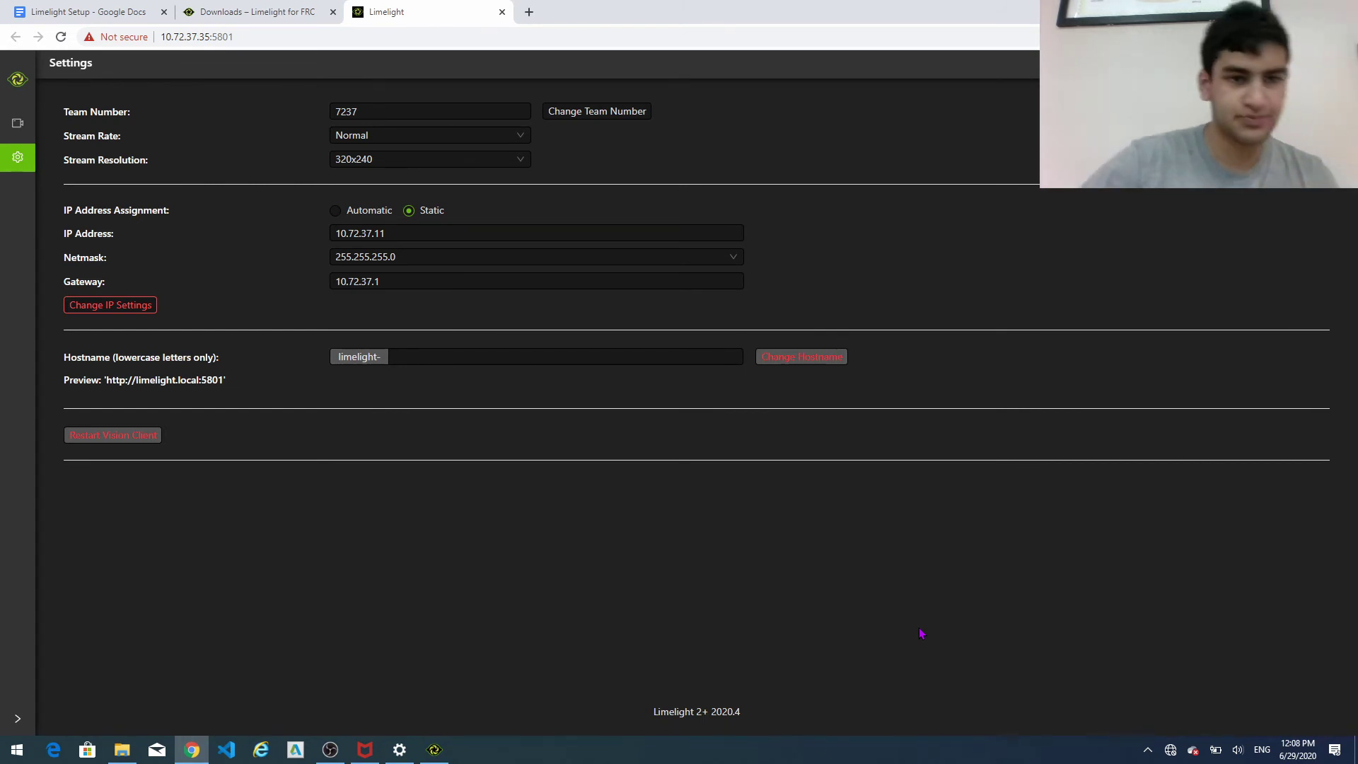
left_click(88, 12)
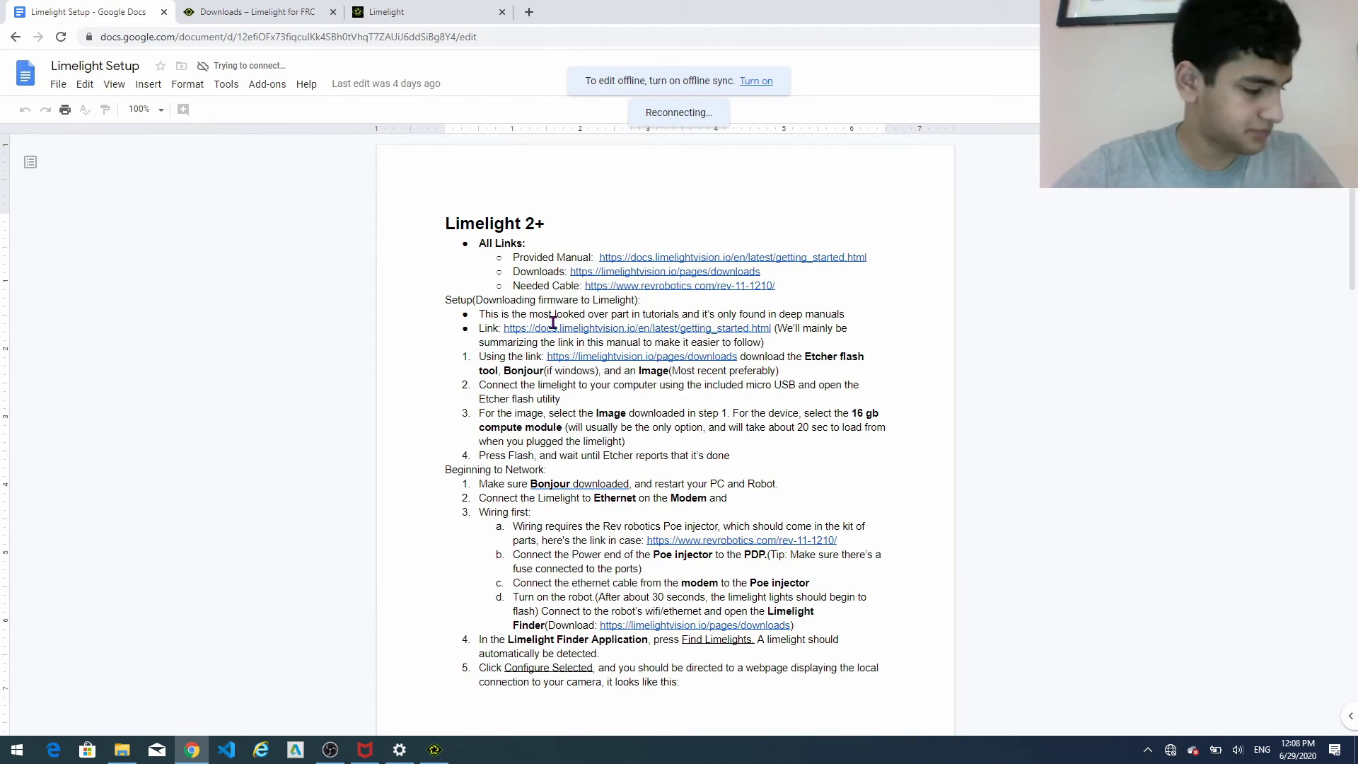
left_click(424, 12)
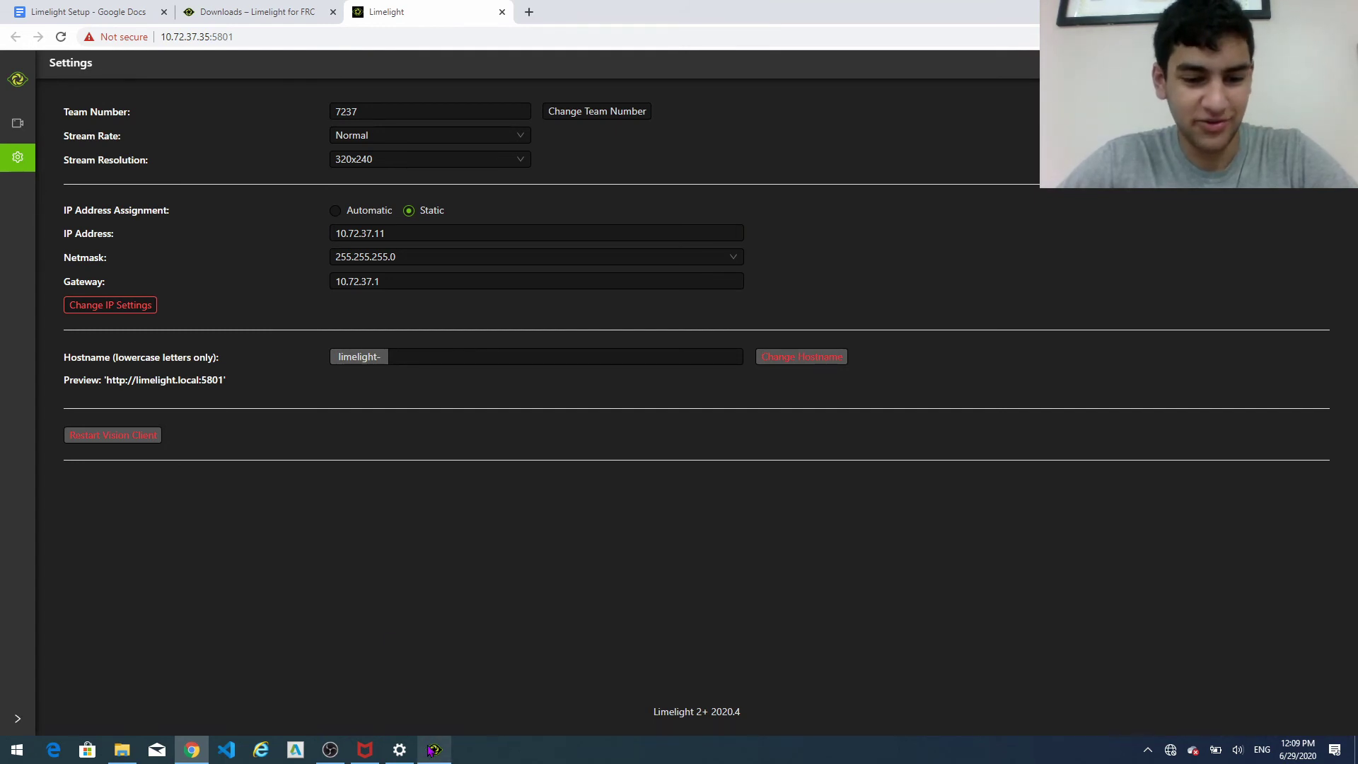
Check the PC's Wi-Fi connection to network 7237 and search for Limelights again in Limelight Finder
left_click(1170, 751)
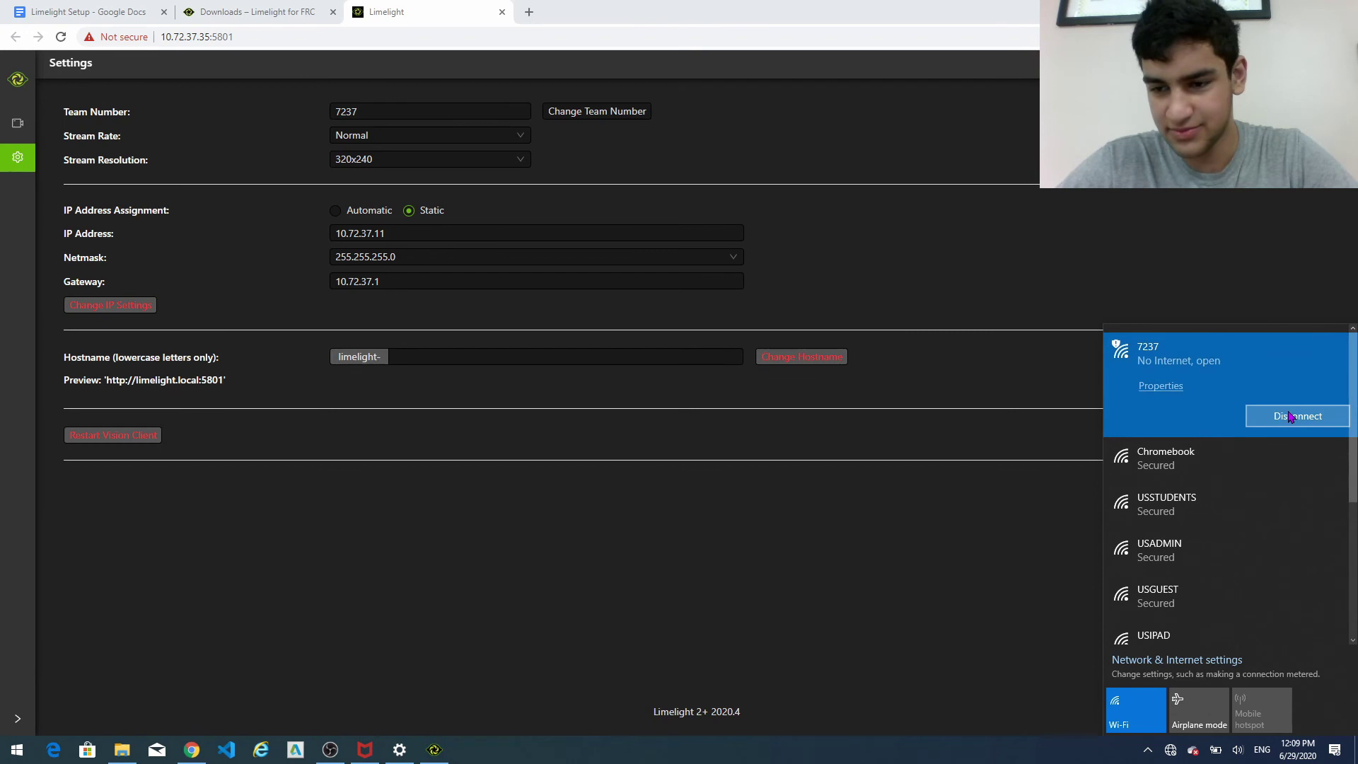
left_click(1000, 642)
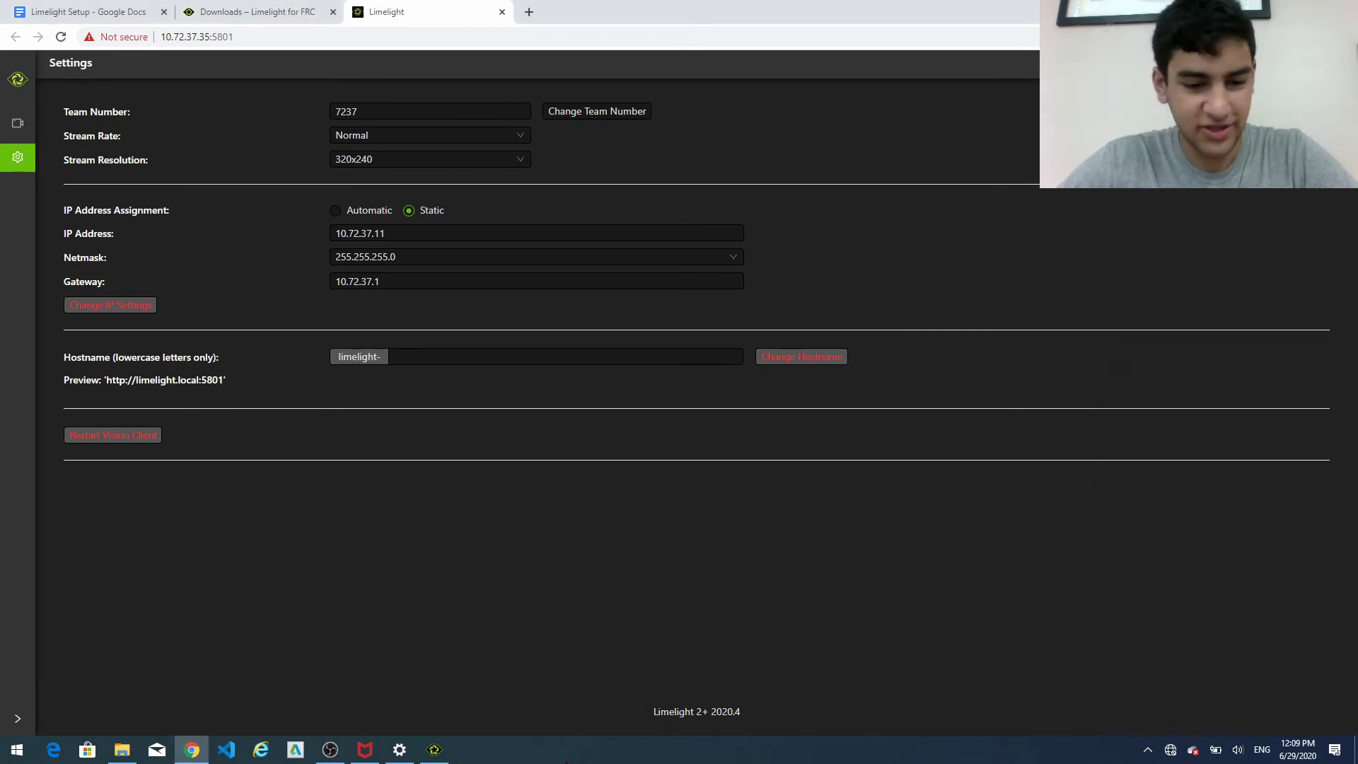
left_click(434, 749)
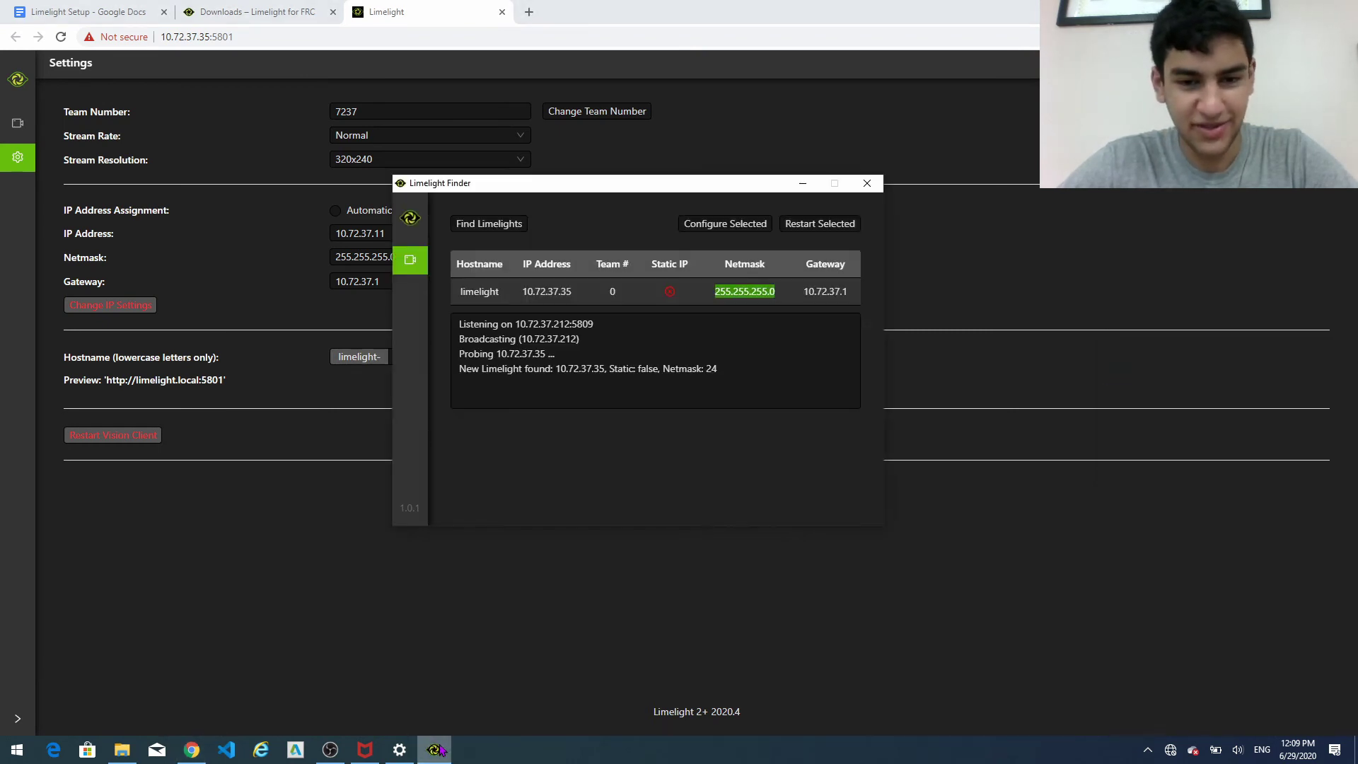
left_click(498, 227)
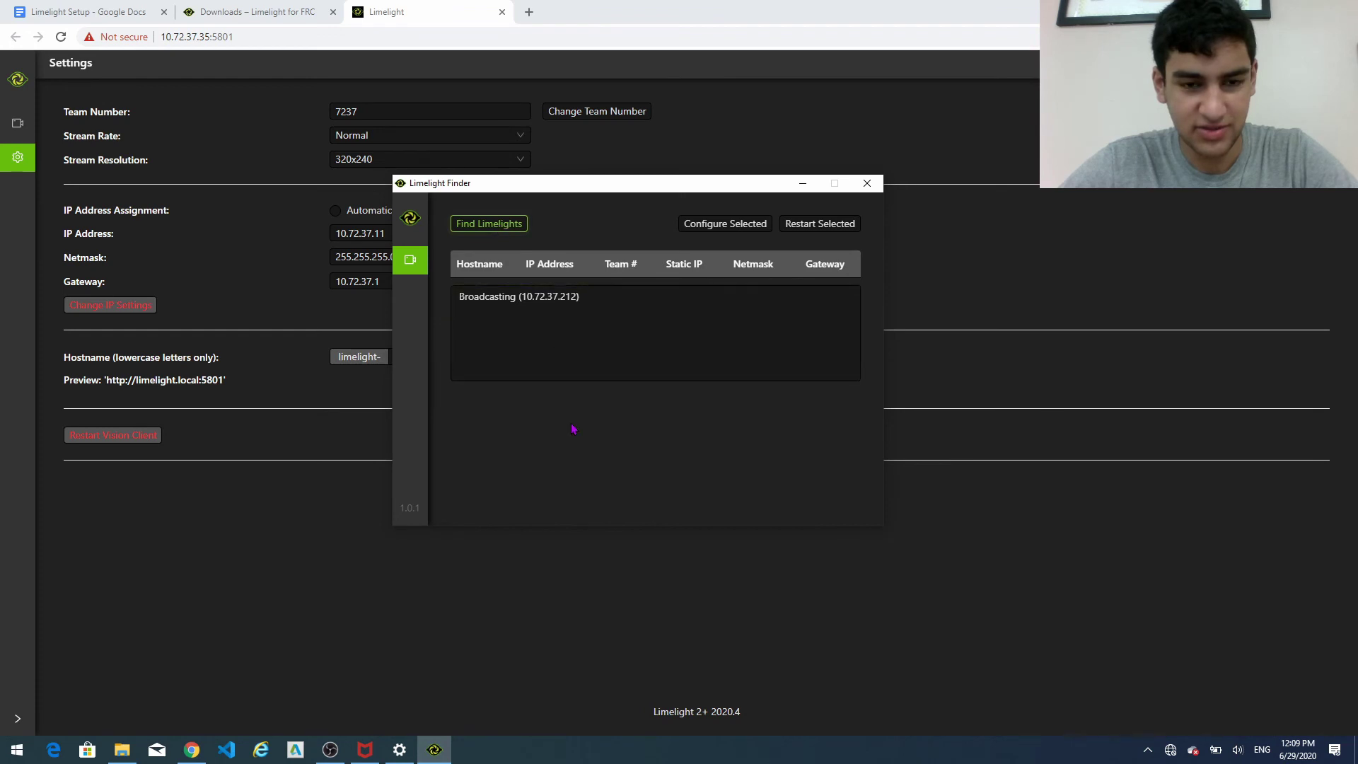
Check the PC's Wi-Fi connection, disconnect it from network 7237 and reconnect it to the same network
left_click(1170, 750)
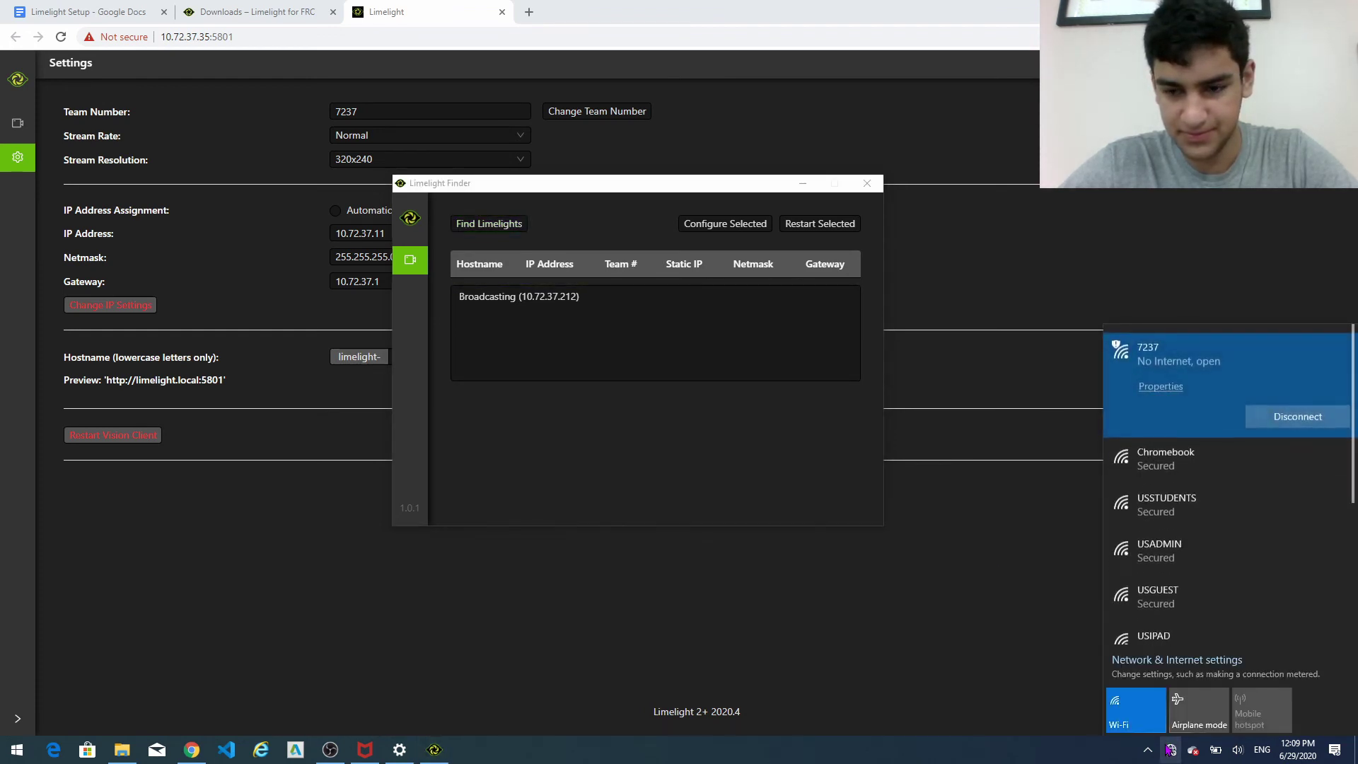
left_click(1170, 749)
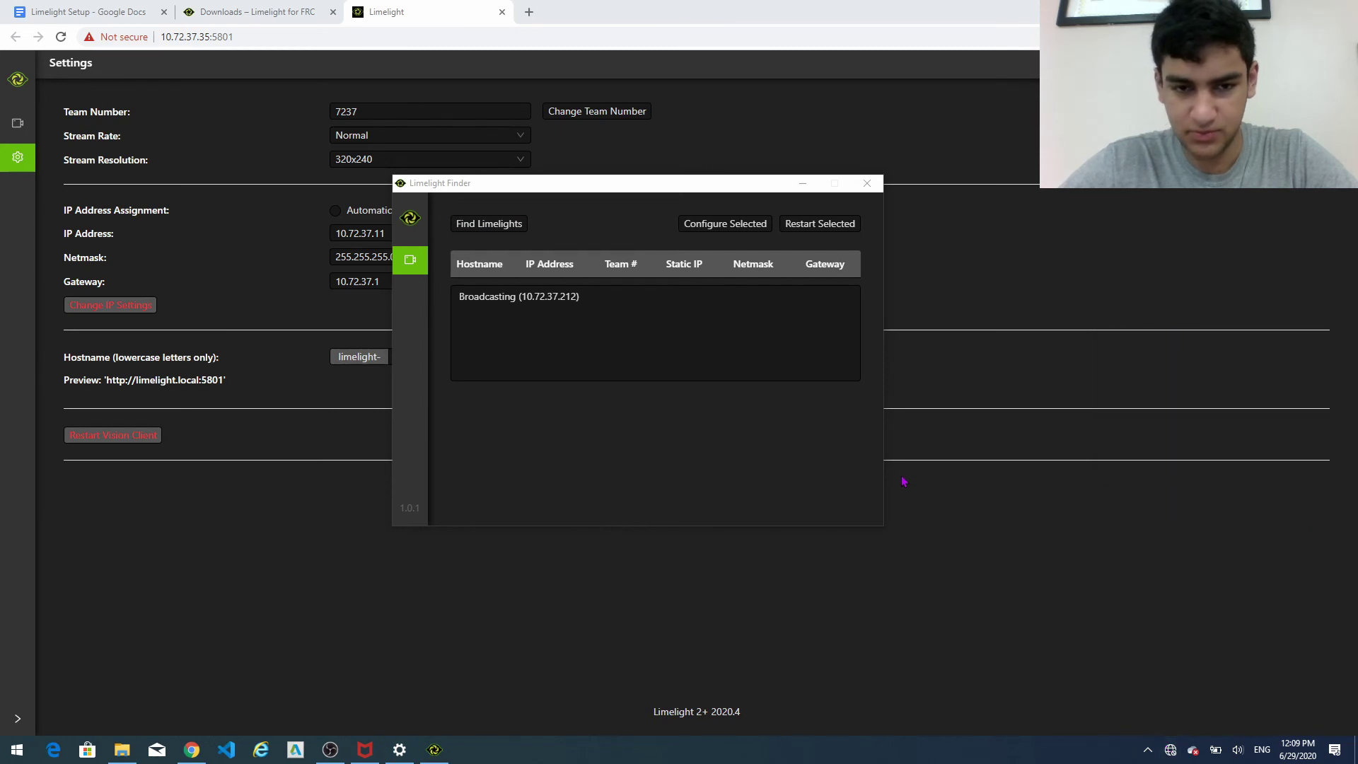
left_click(818, 421)
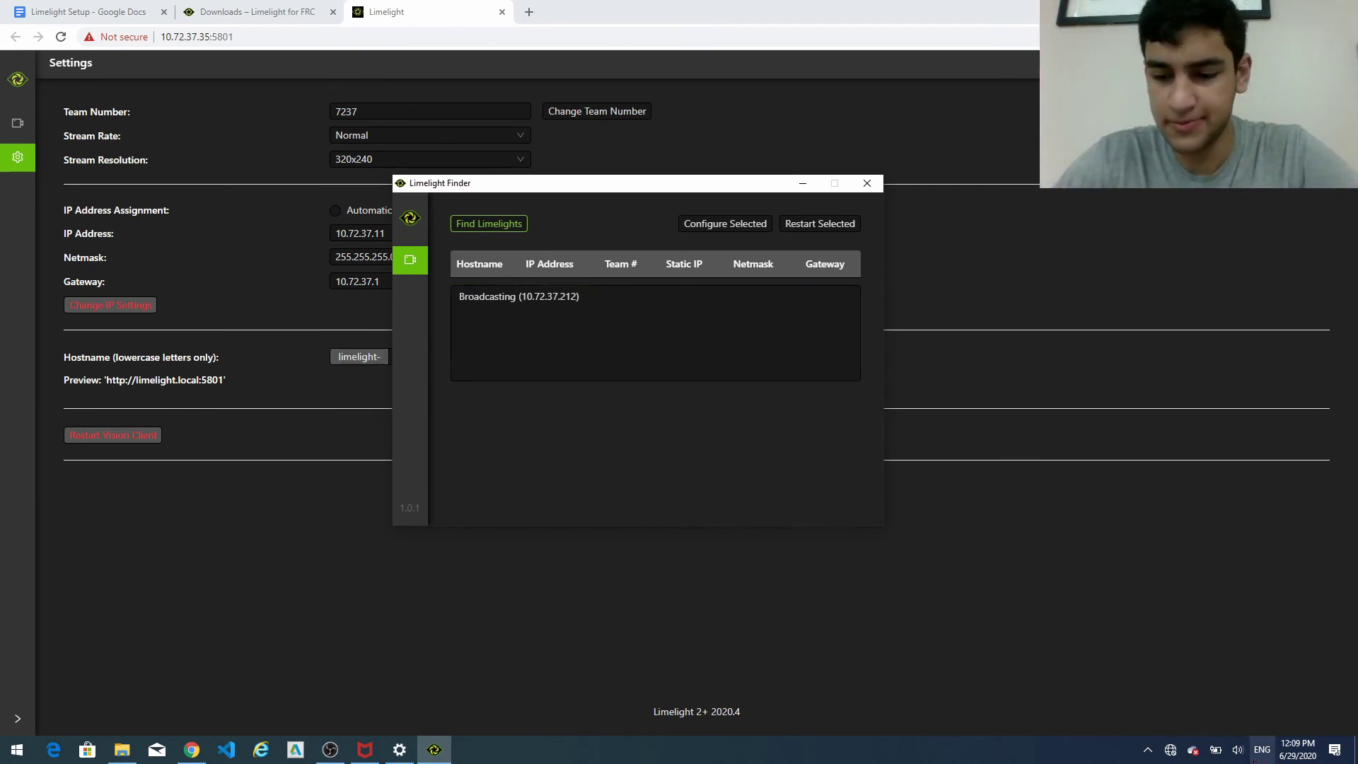
left_click(1169, 750)
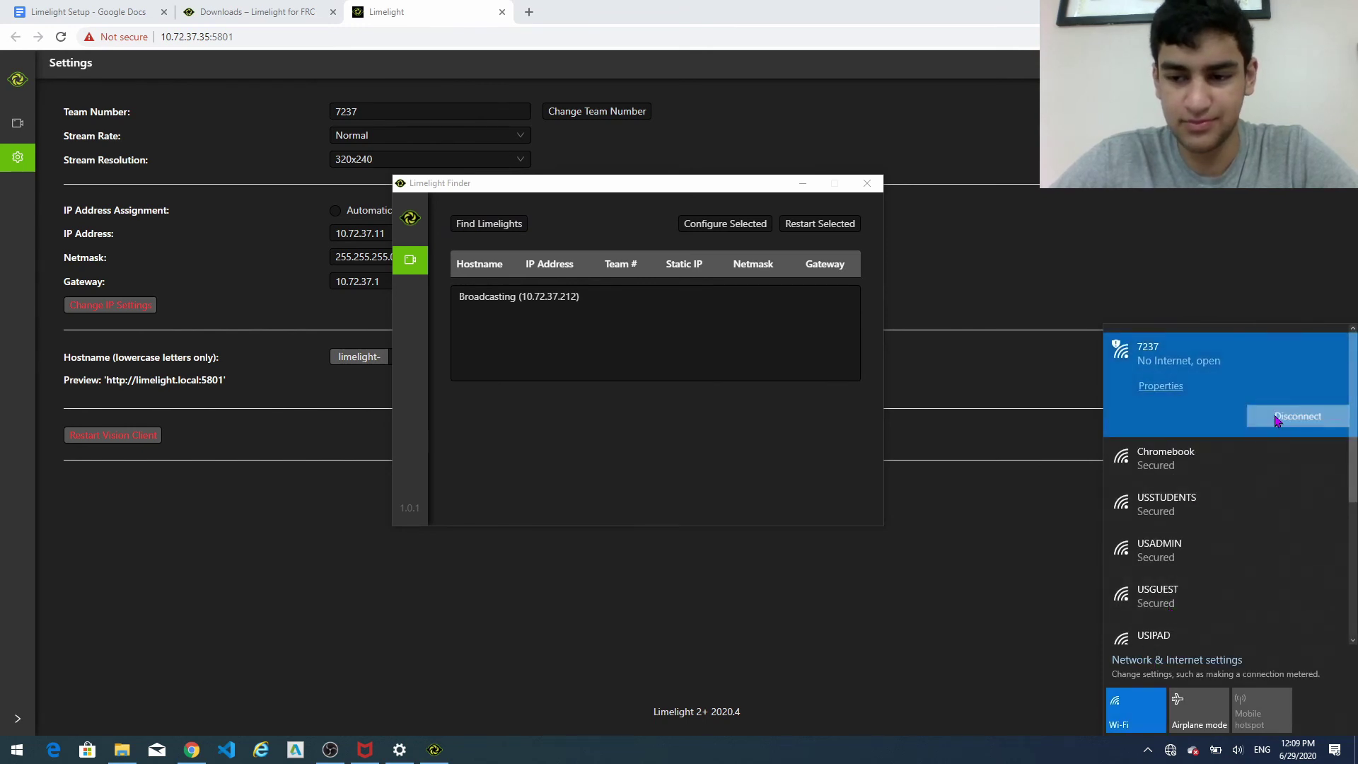
left_click(1277, 419)
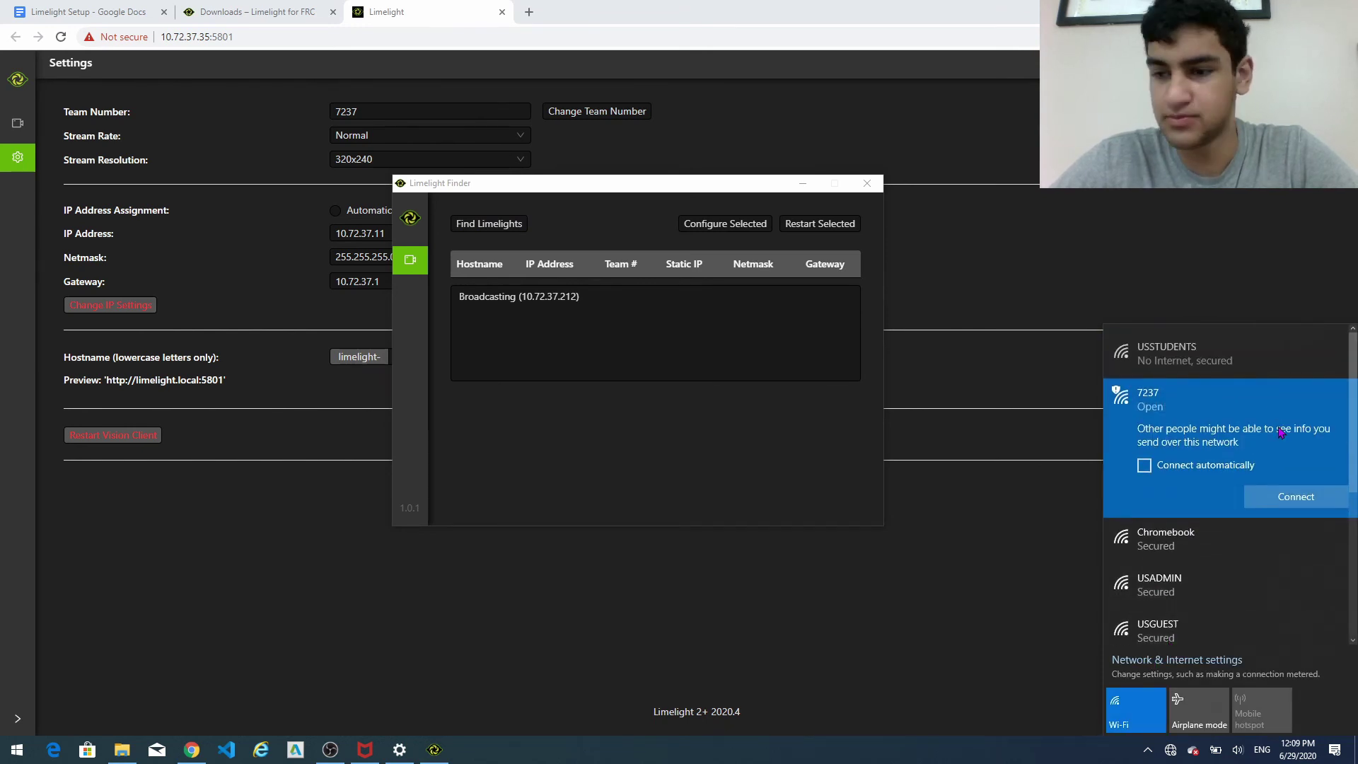
left_click(1287, 494)
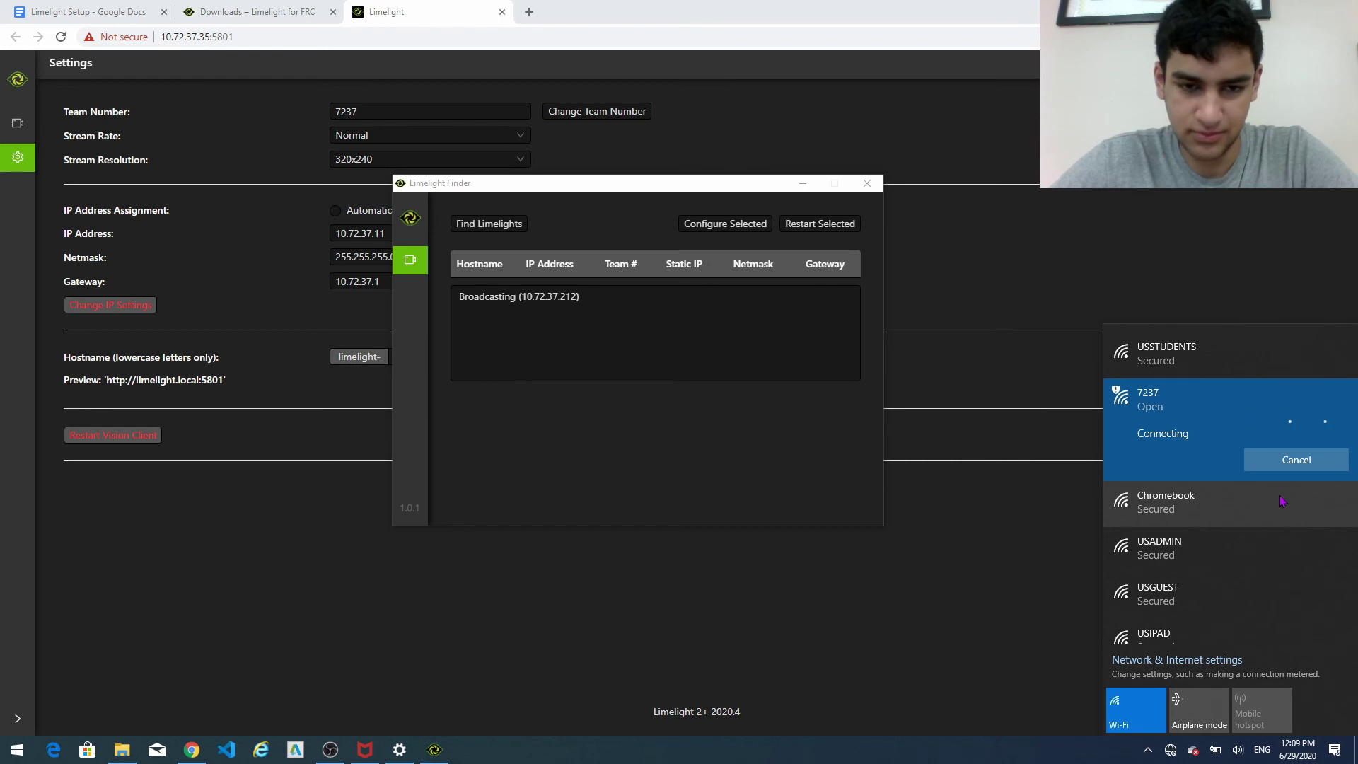
left_click(852, 437)
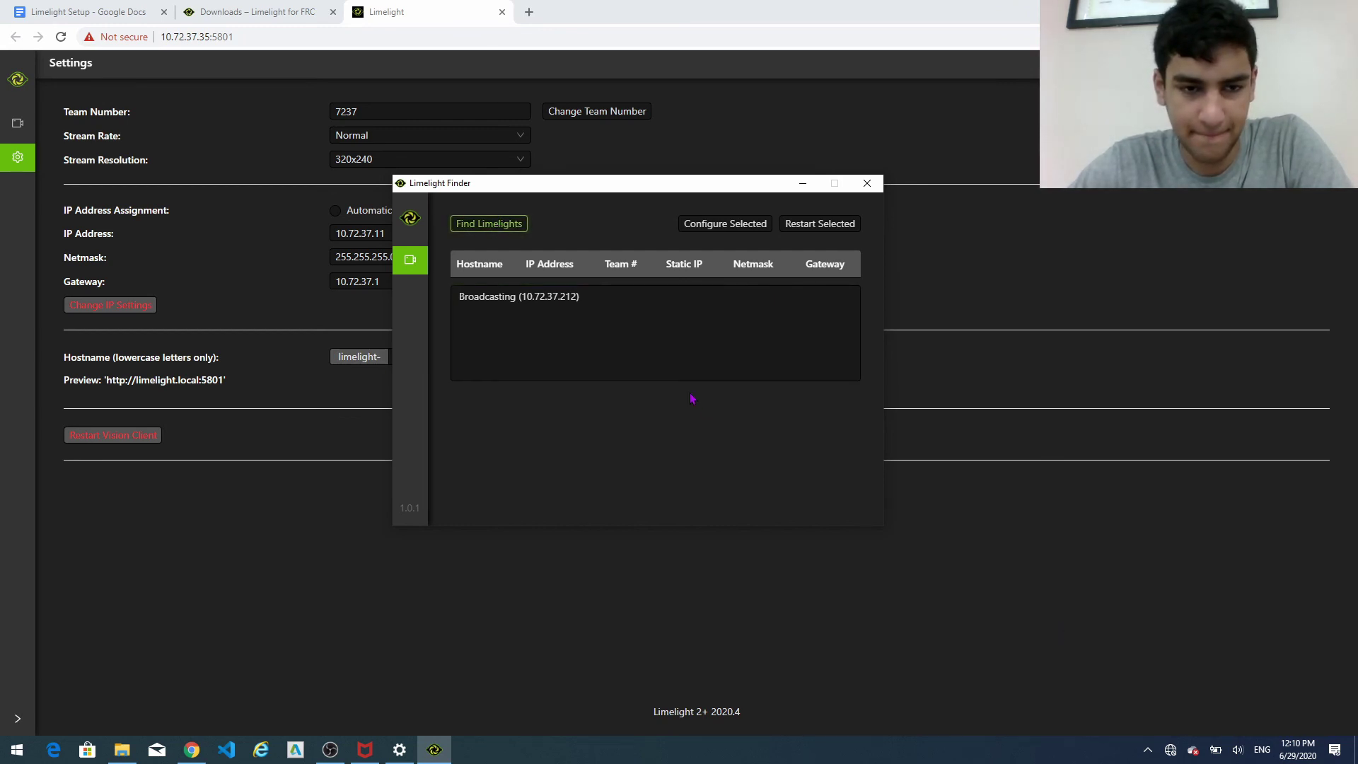
Close and relaunch Limelight Finder, and search the network for Limelights
left_click(867, 183)
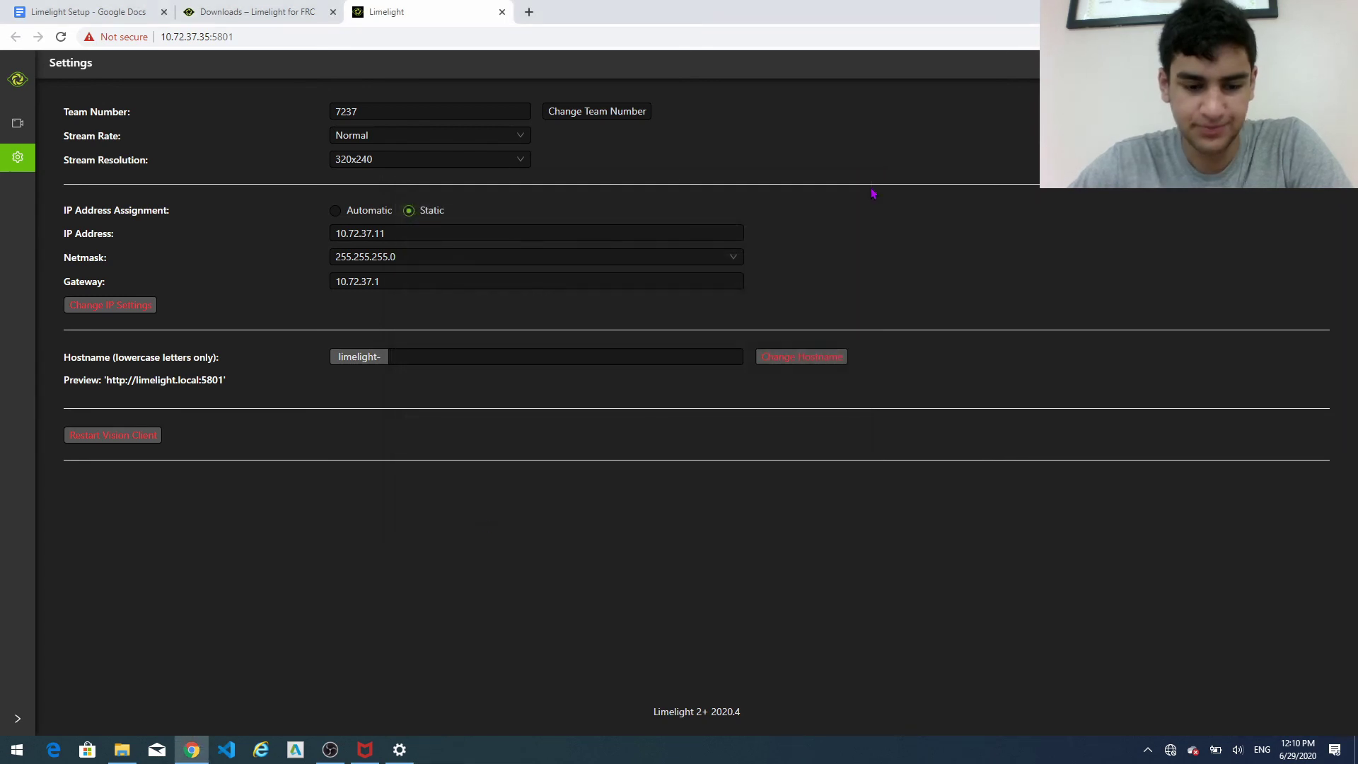
key("super")
type("find")
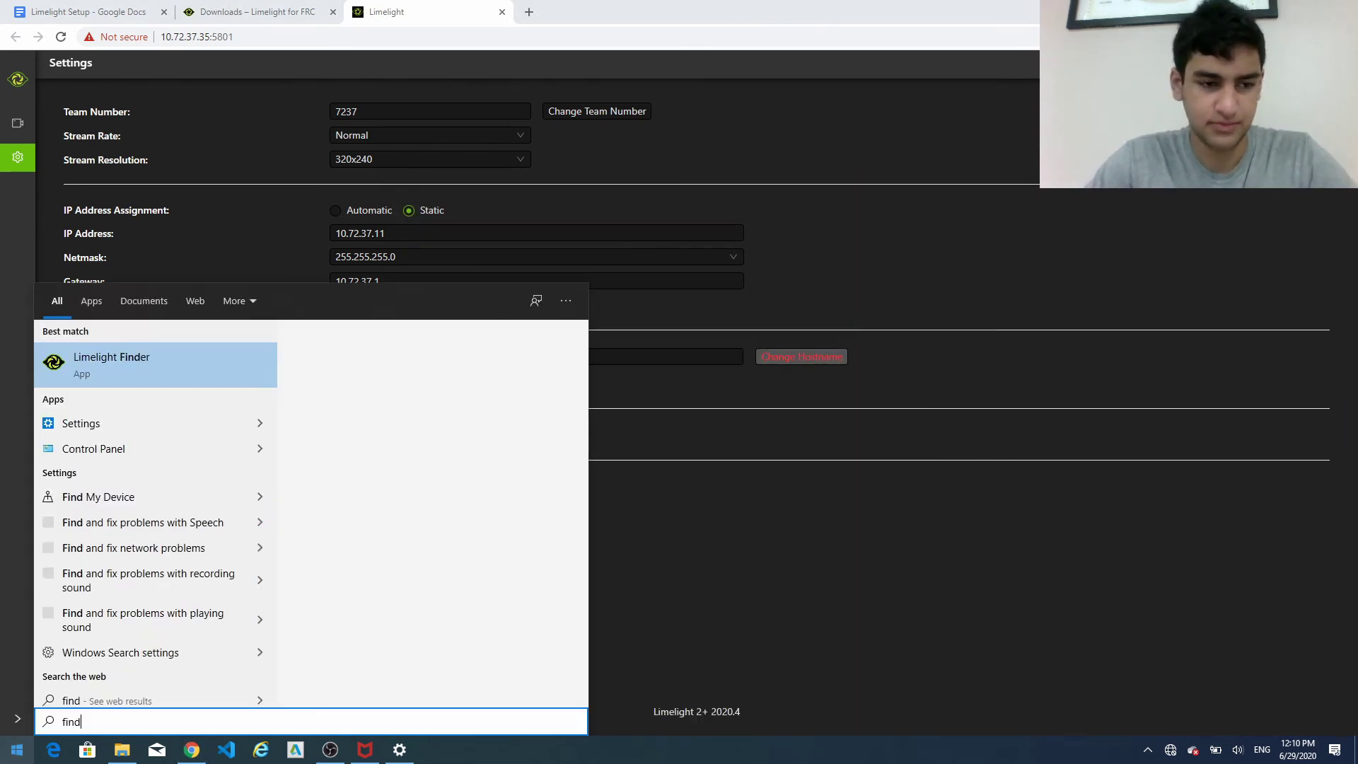
key("Return")
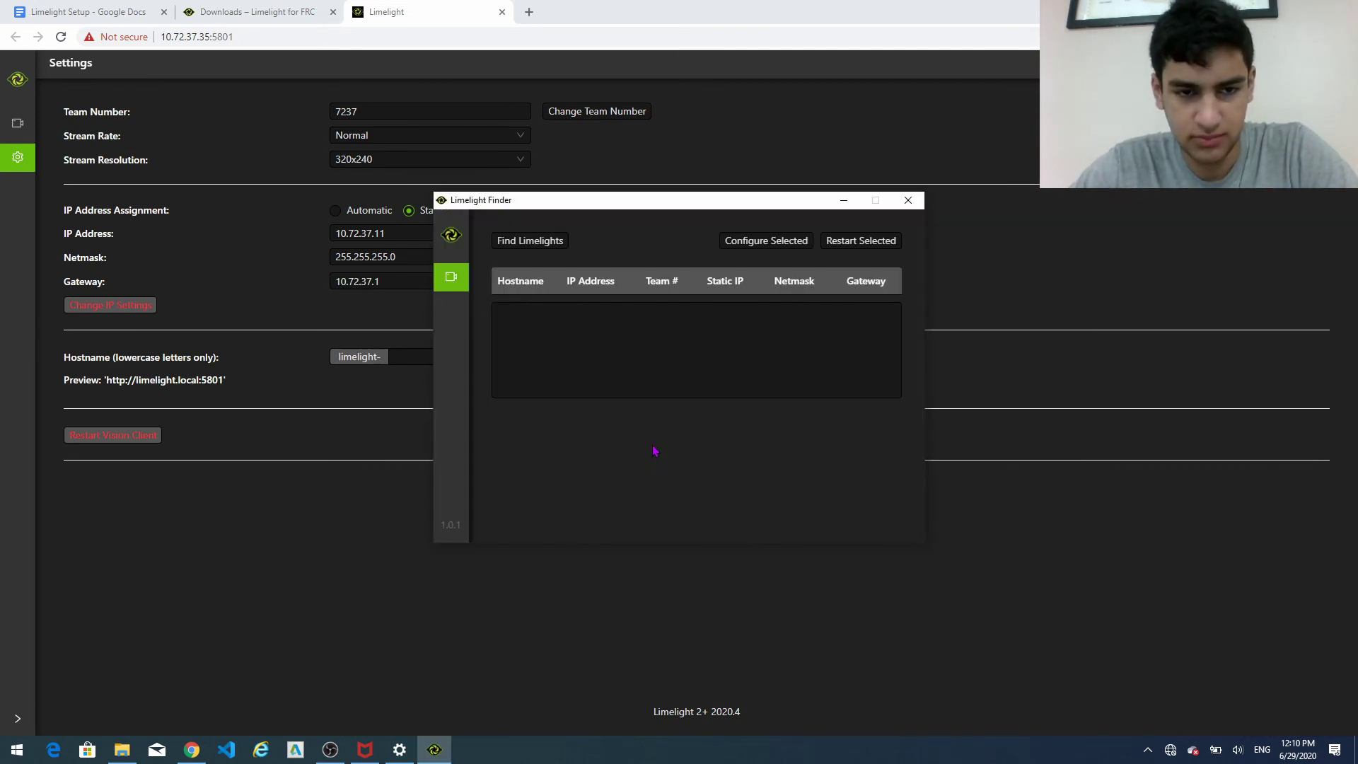
left_click(549, 243)
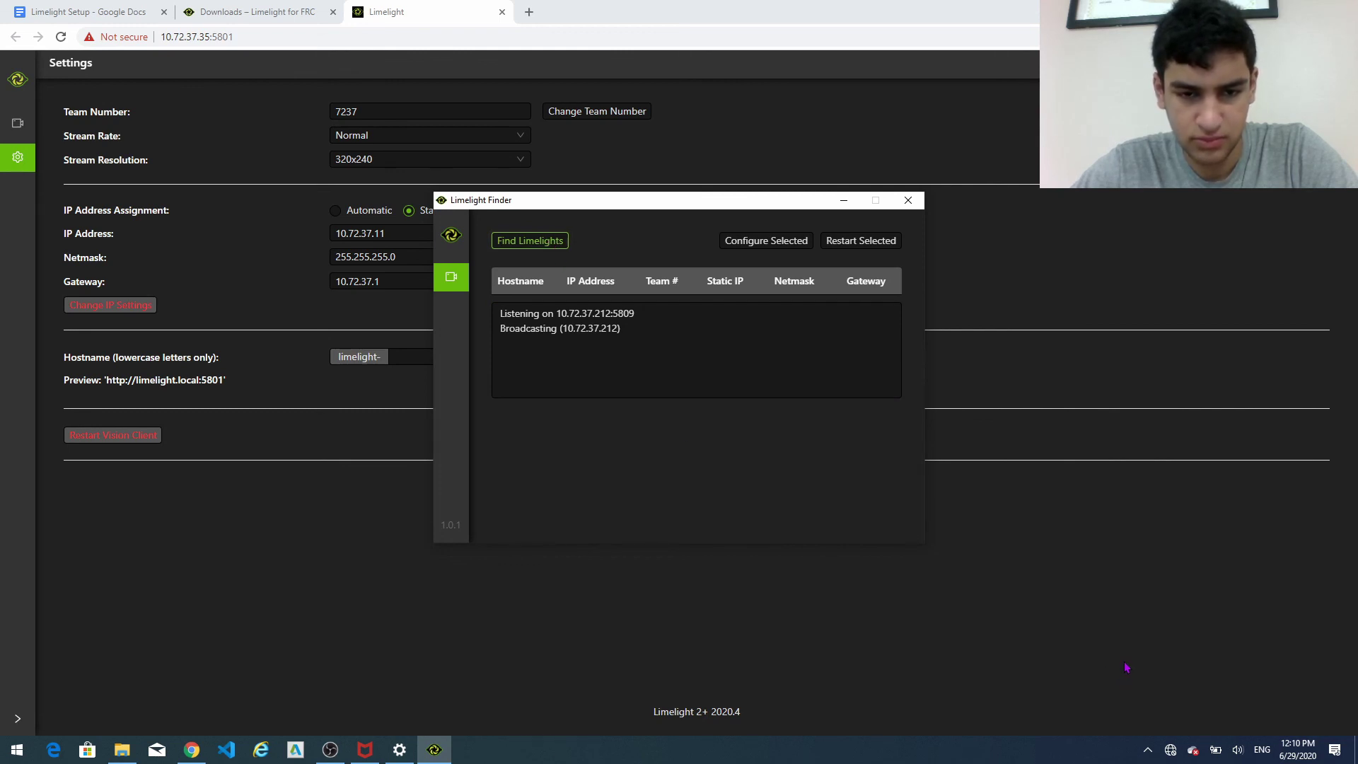
Check that the PC is on Wi-Fi network 7237 and rerun the Limelight search in Limelight Finder
left_click(1170, 751)
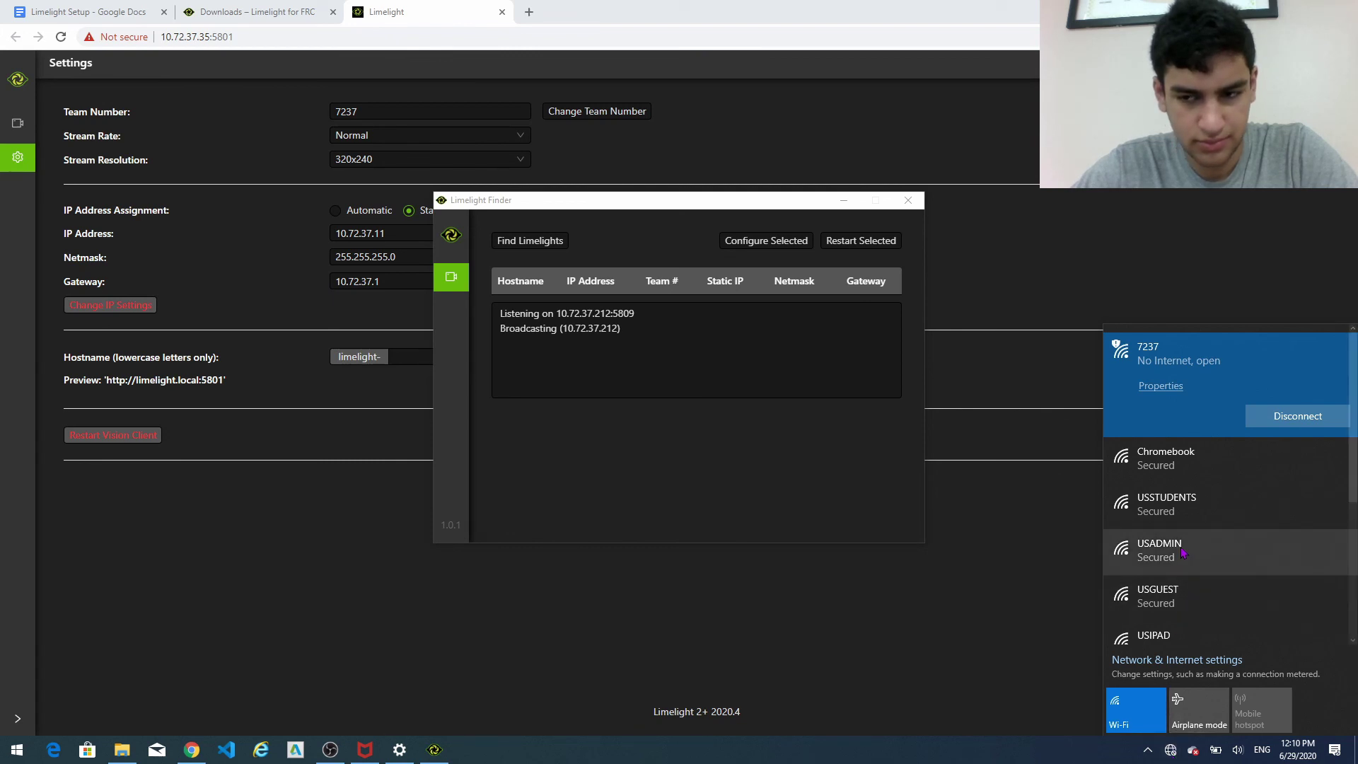
scroll(1189, 501, "down", 3)
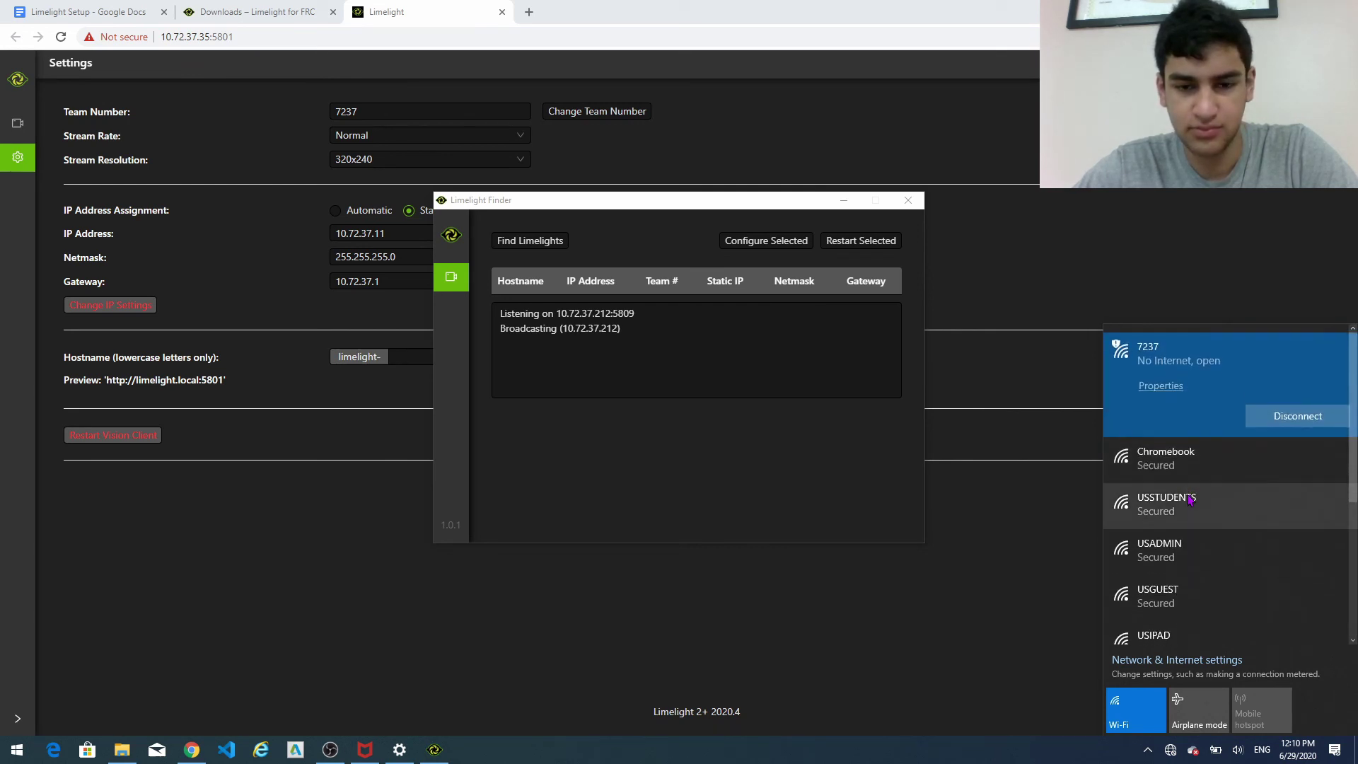
left_click(903, 447)
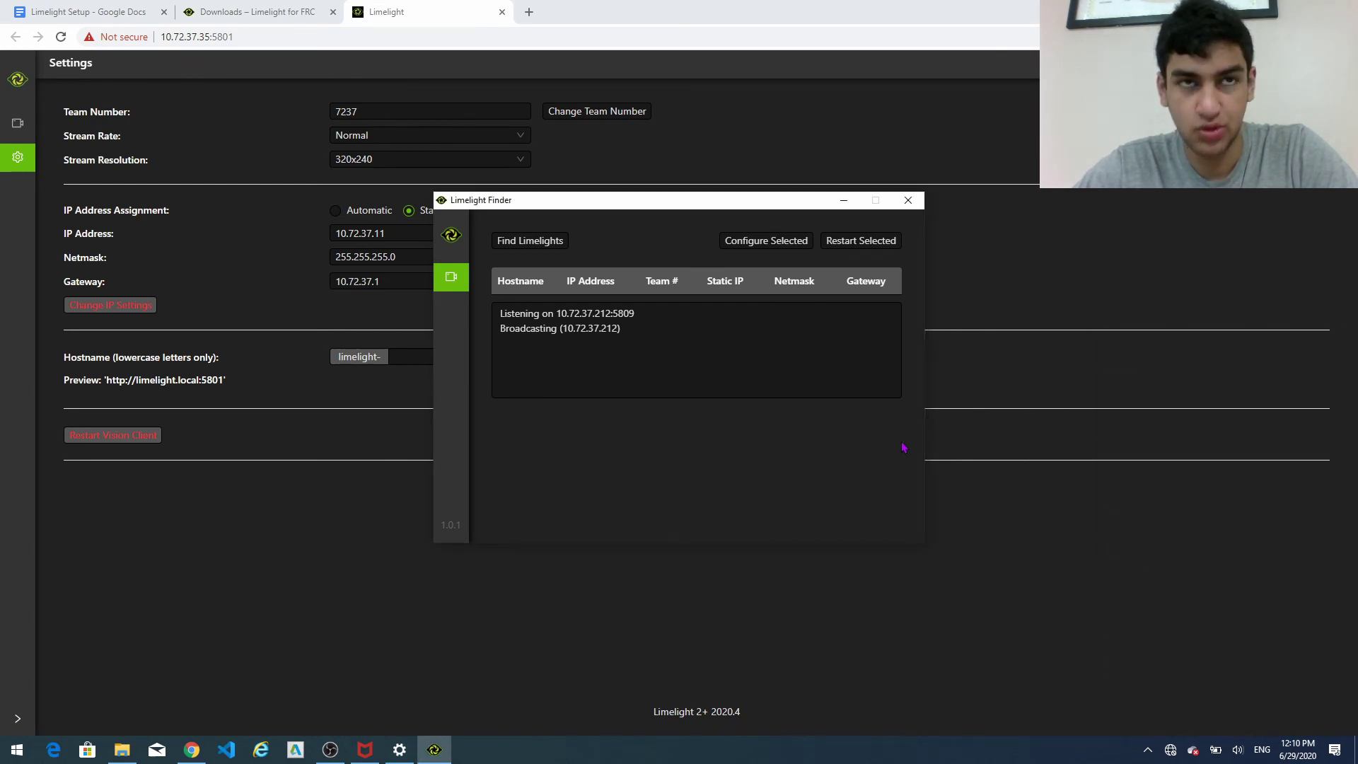
key("ctrl+a")
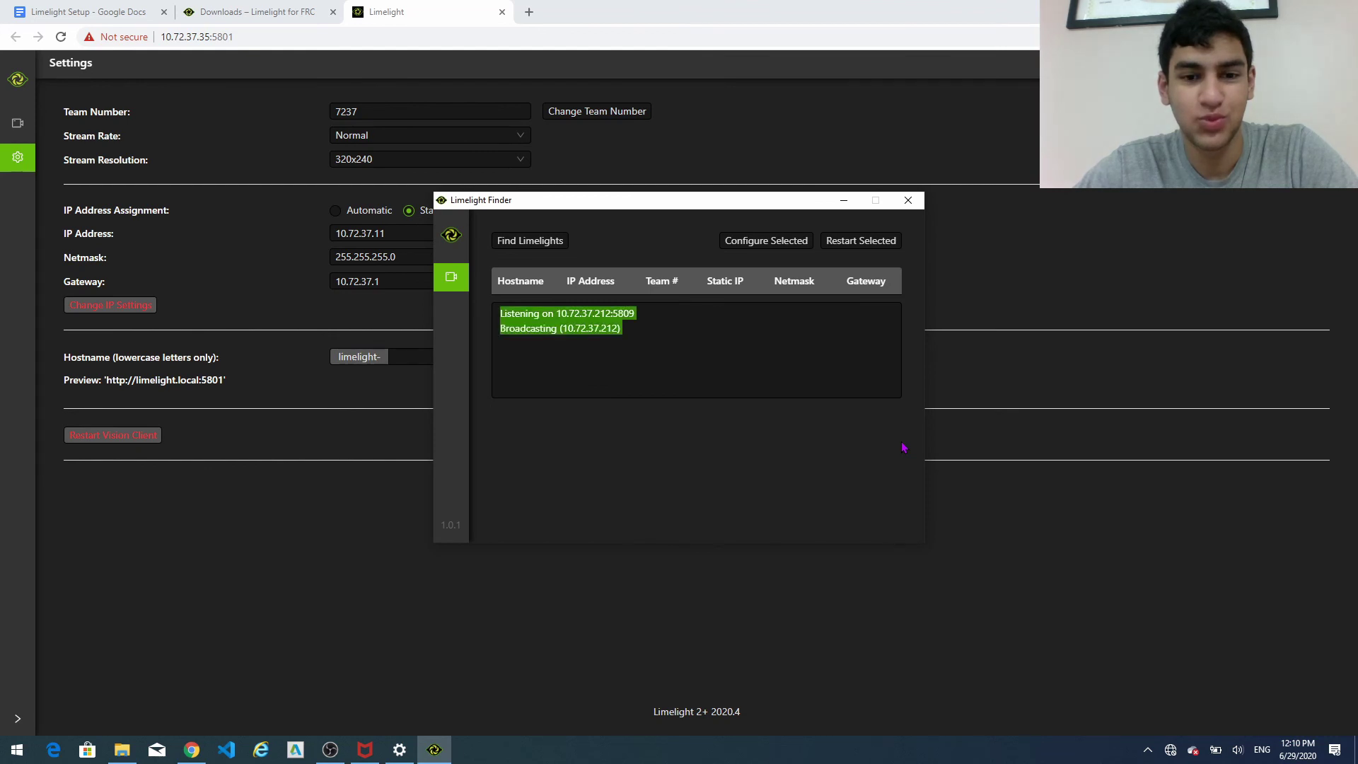
left_click(508, 248)
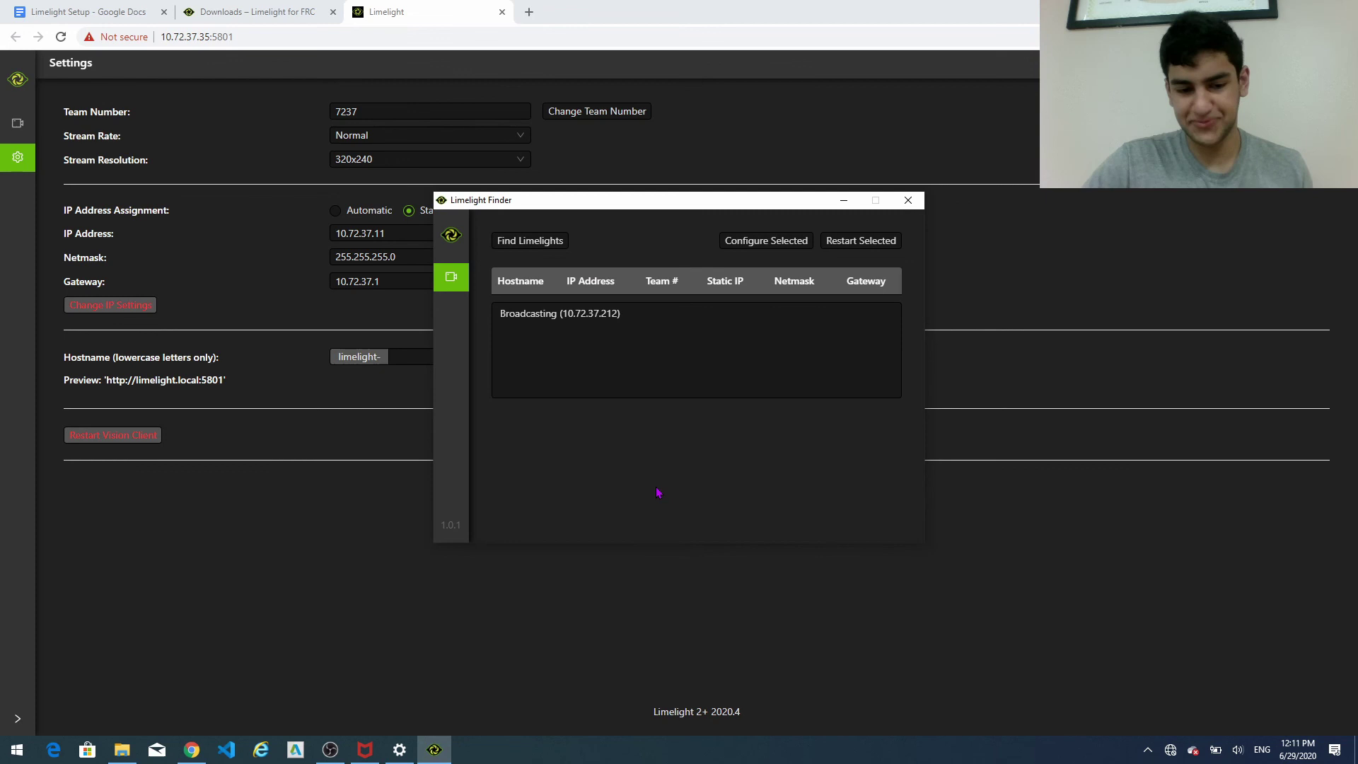
Bring Limelight Finder back to the front and check the IP address and team number listed for the Limelight
left_click(331, 755)
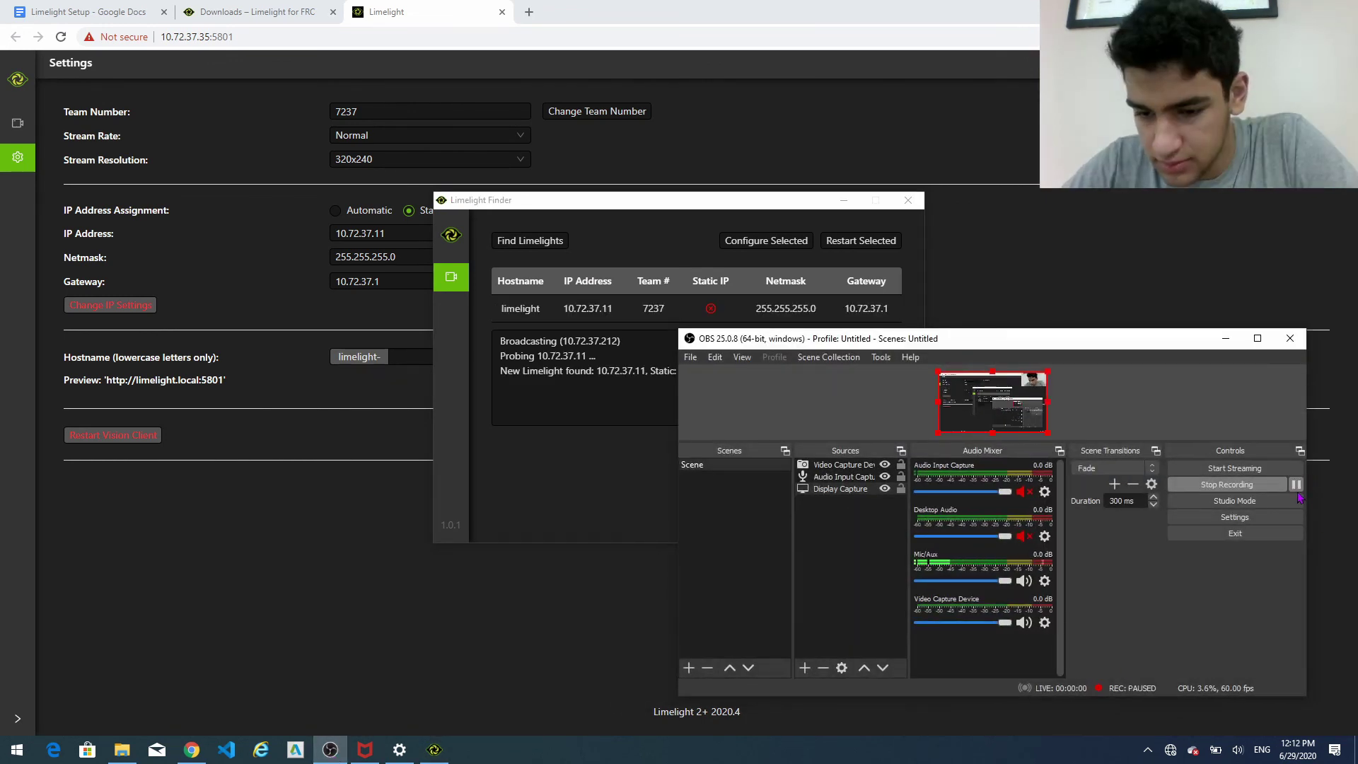
left_click(614, 520)
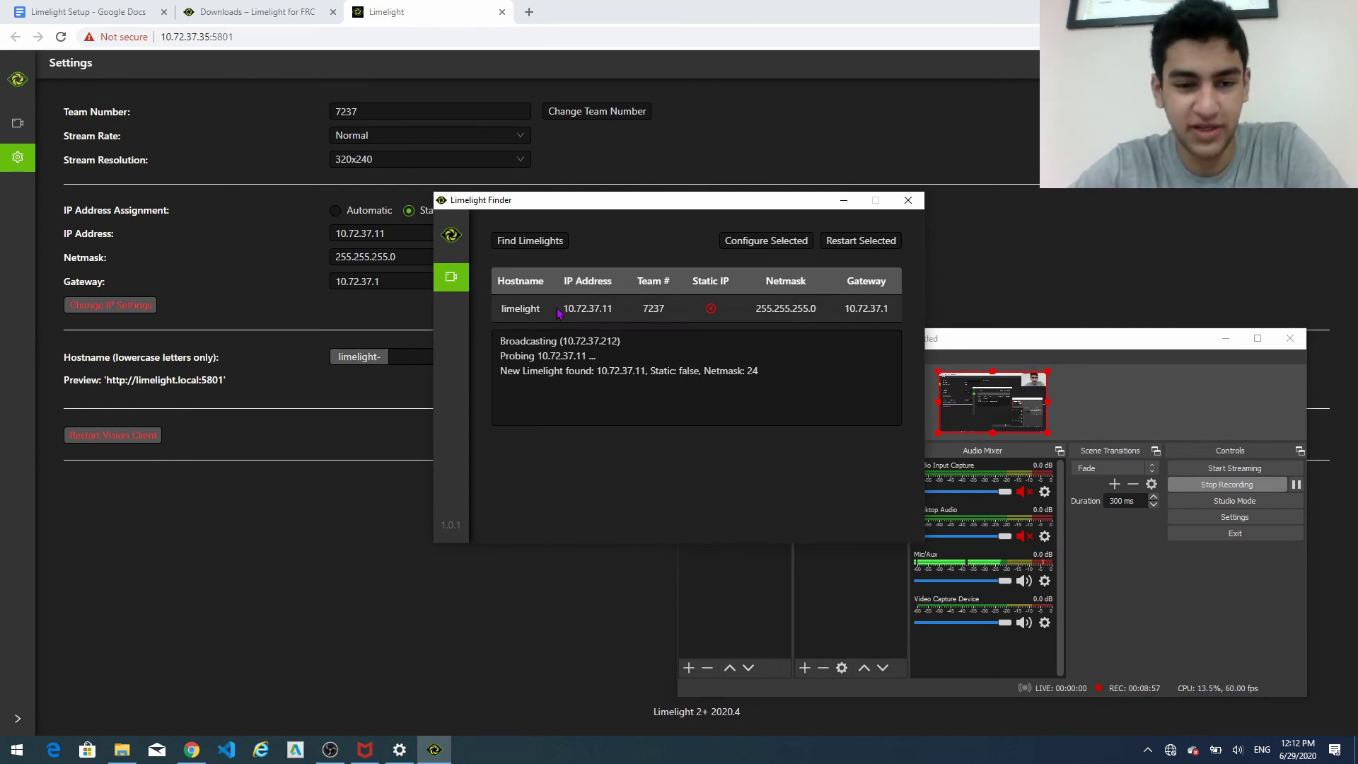
left_click(632, 339)
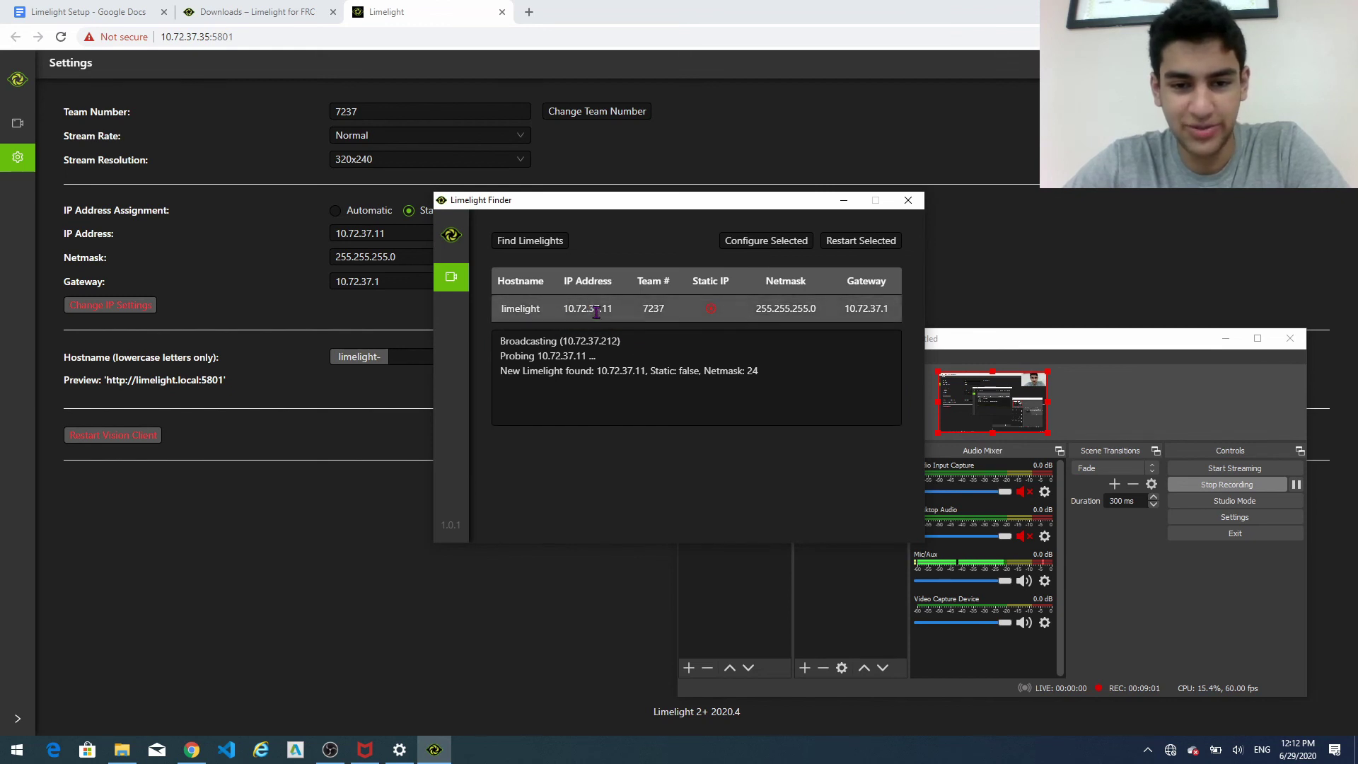